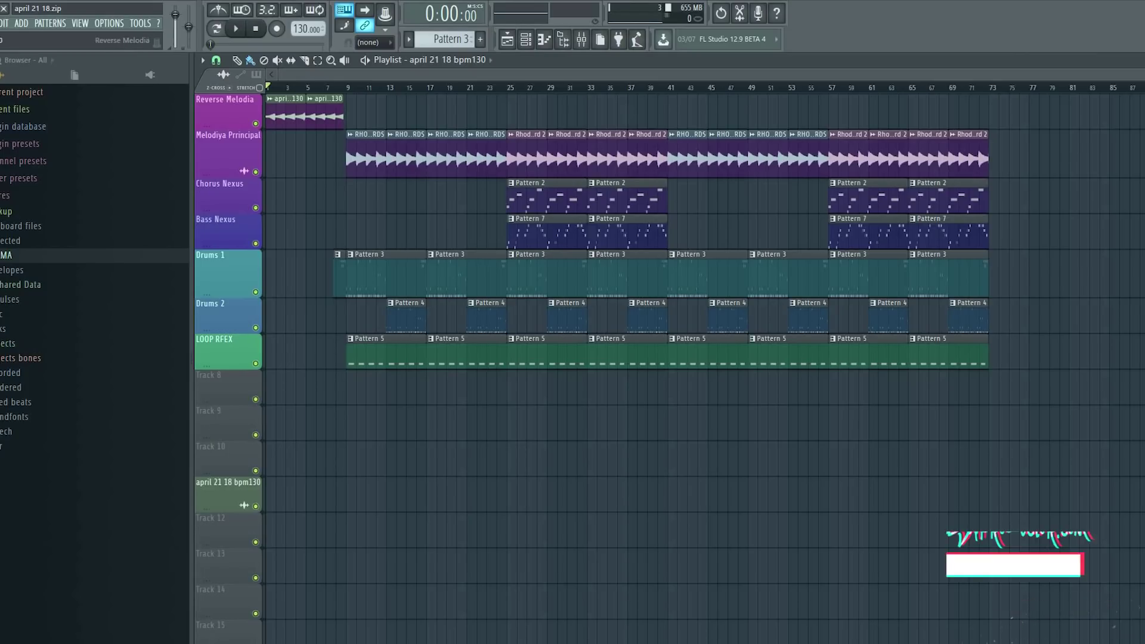
- Play the arrangement in the playlist, and replay its opening bars with the metronome on
scroll(228, 298, up, 3)
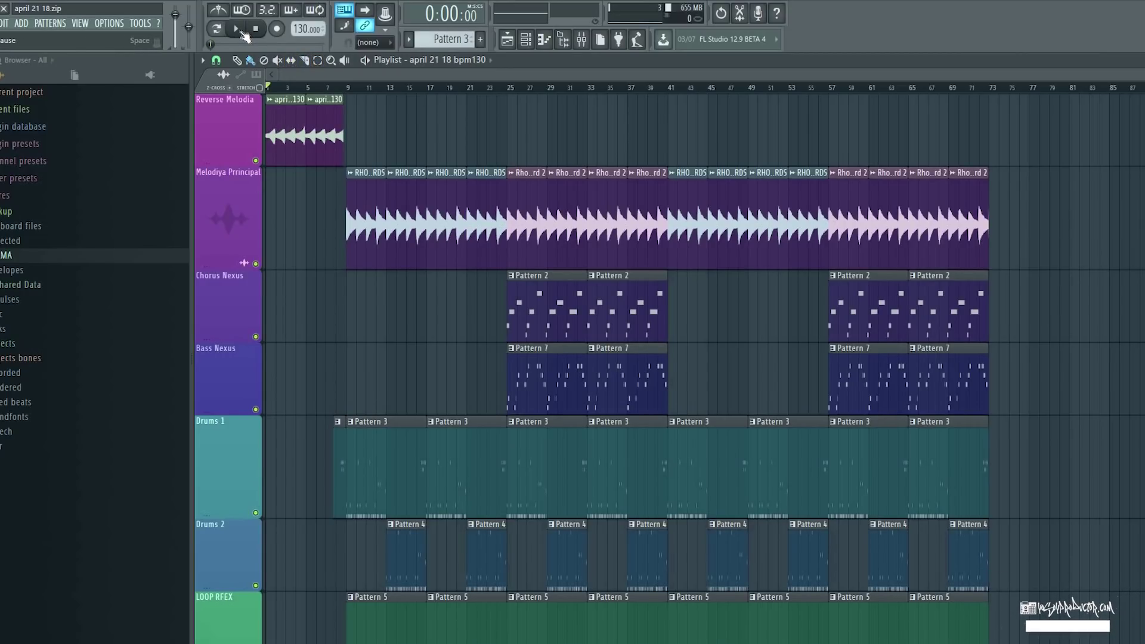
click(238, 30)
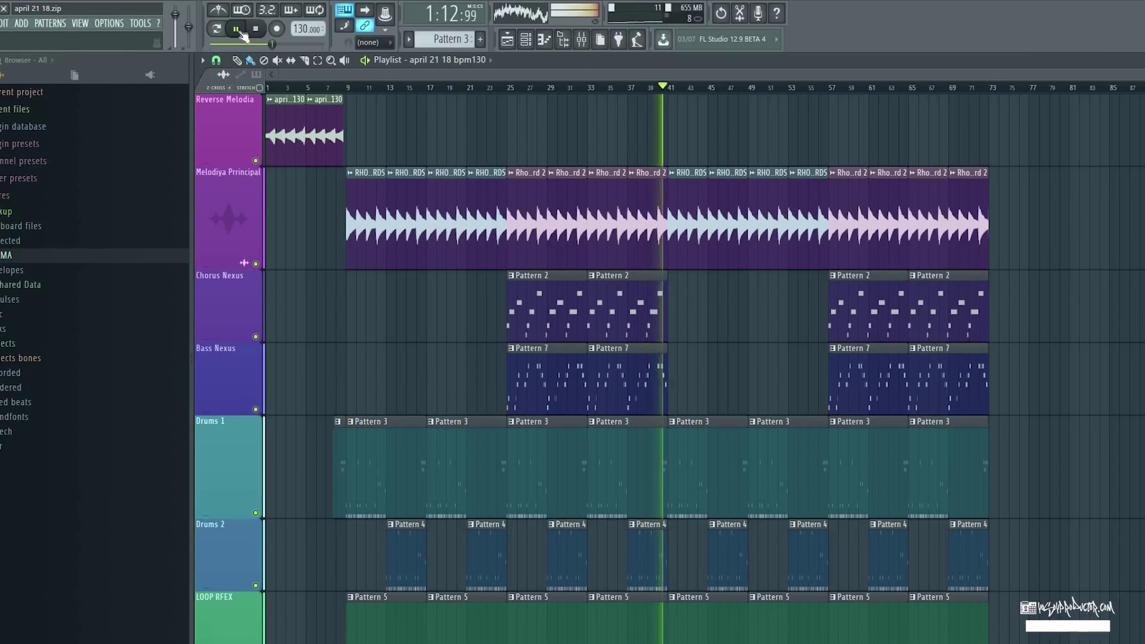
key(space)
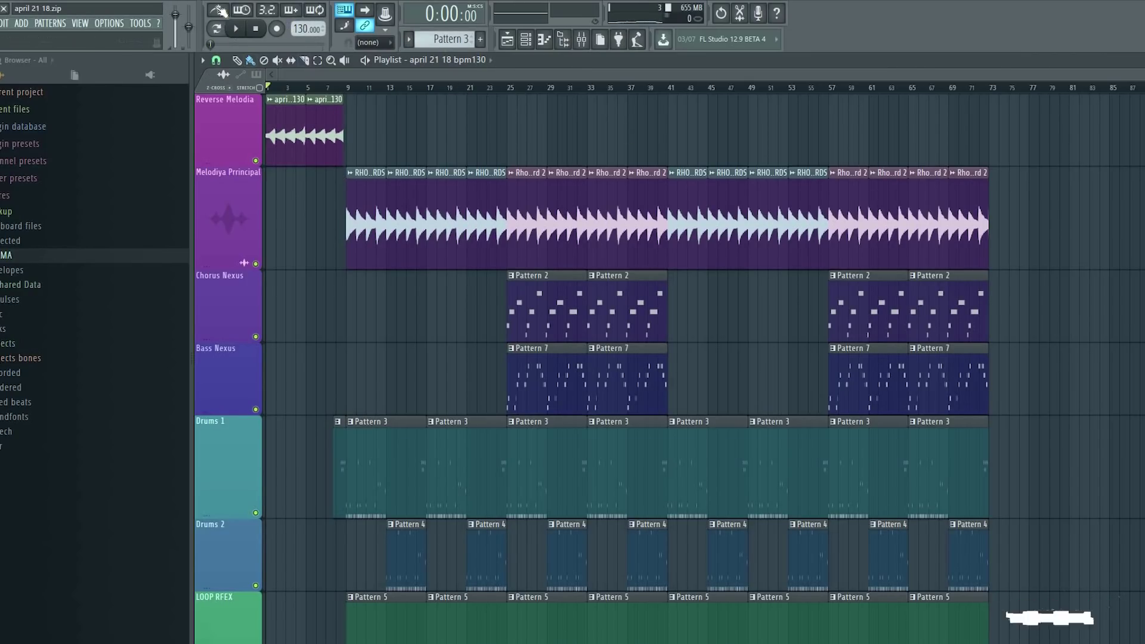
click(238, 32)
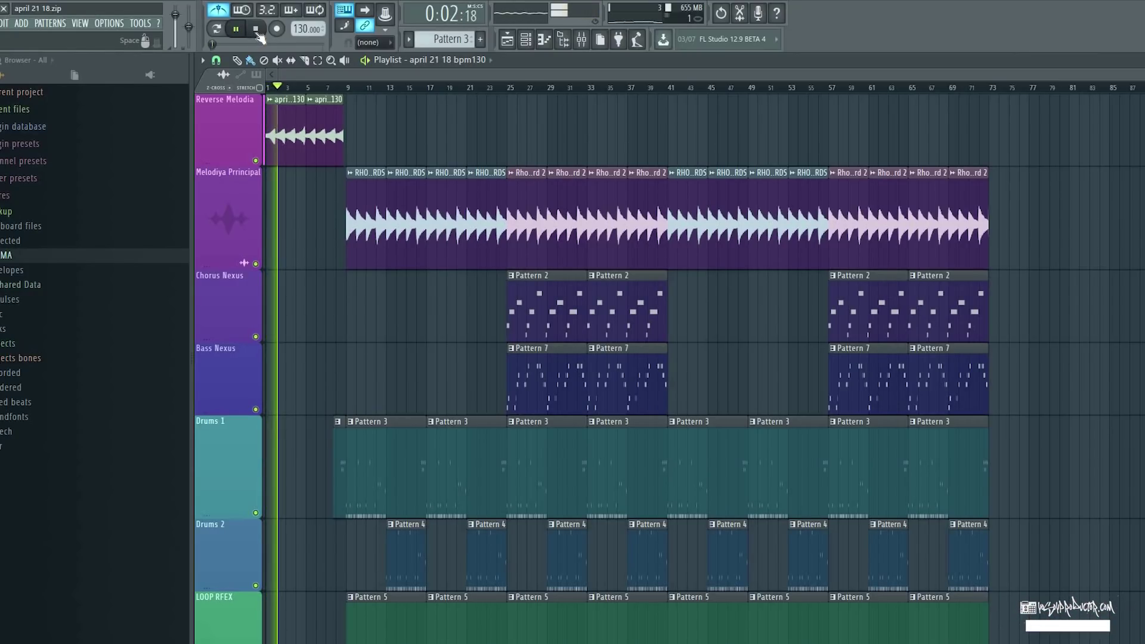
click(256, 30)
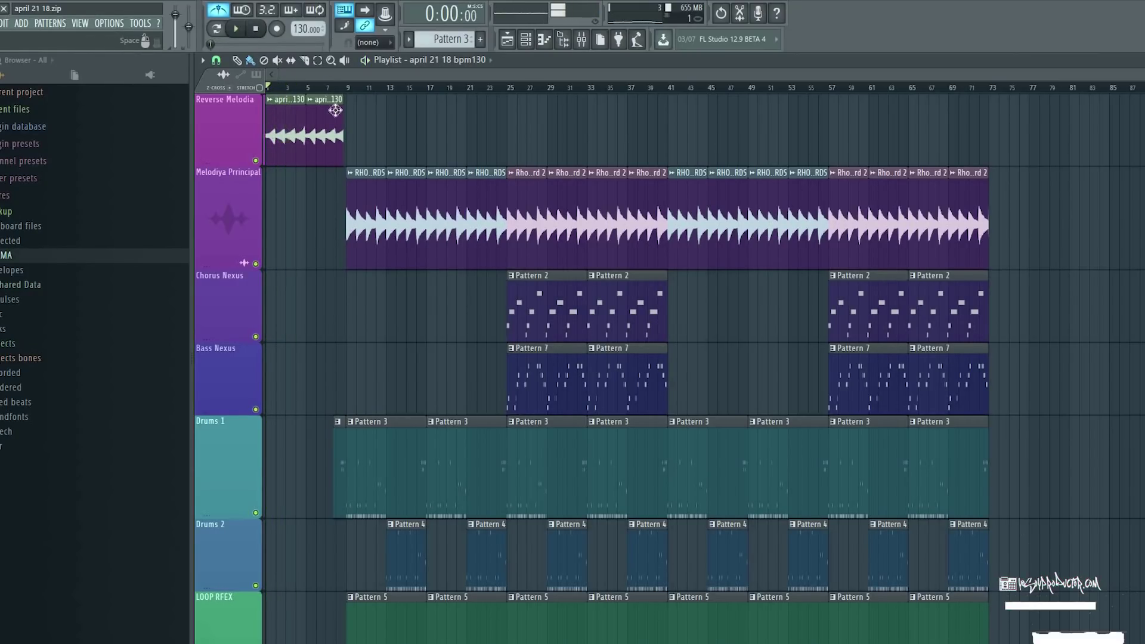
- Examine the Reverse Melodia clip's sample settings, compare it with Reverse off and on, and play the reversed intro
double_click(293, 120)
double_click(412, 217)
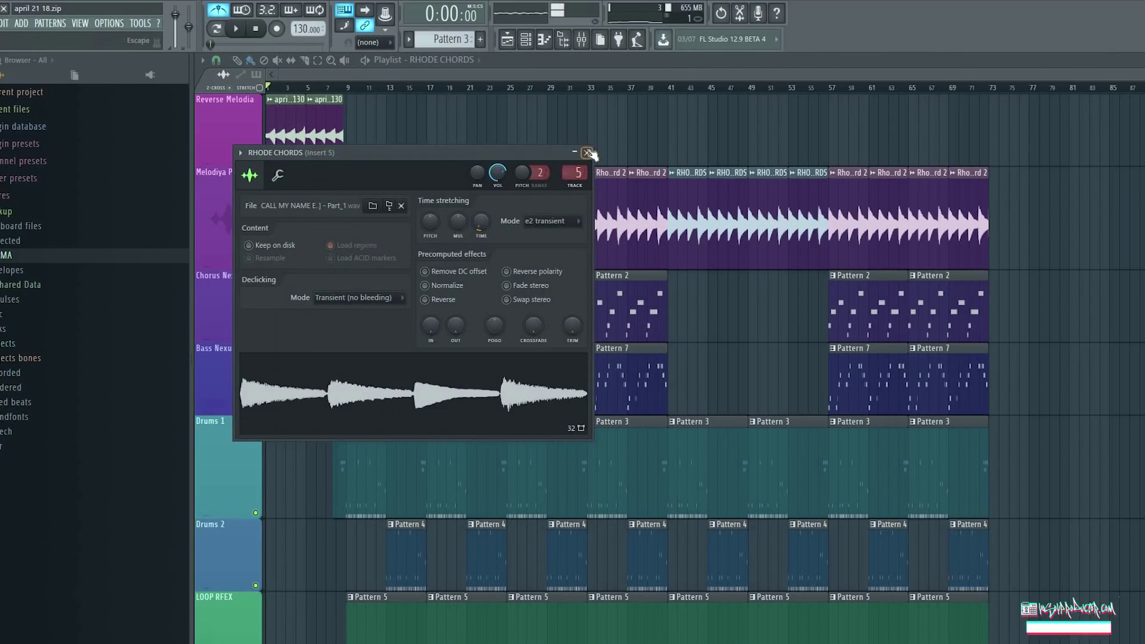
key(Escape)
double_click(281, 120)
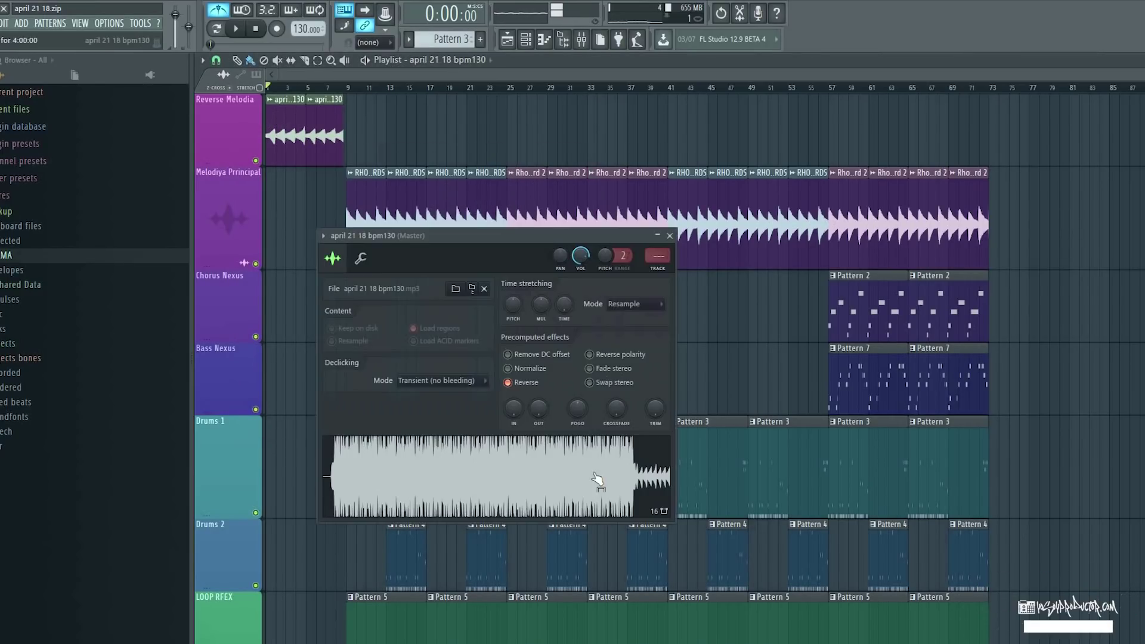
click(517, 385)
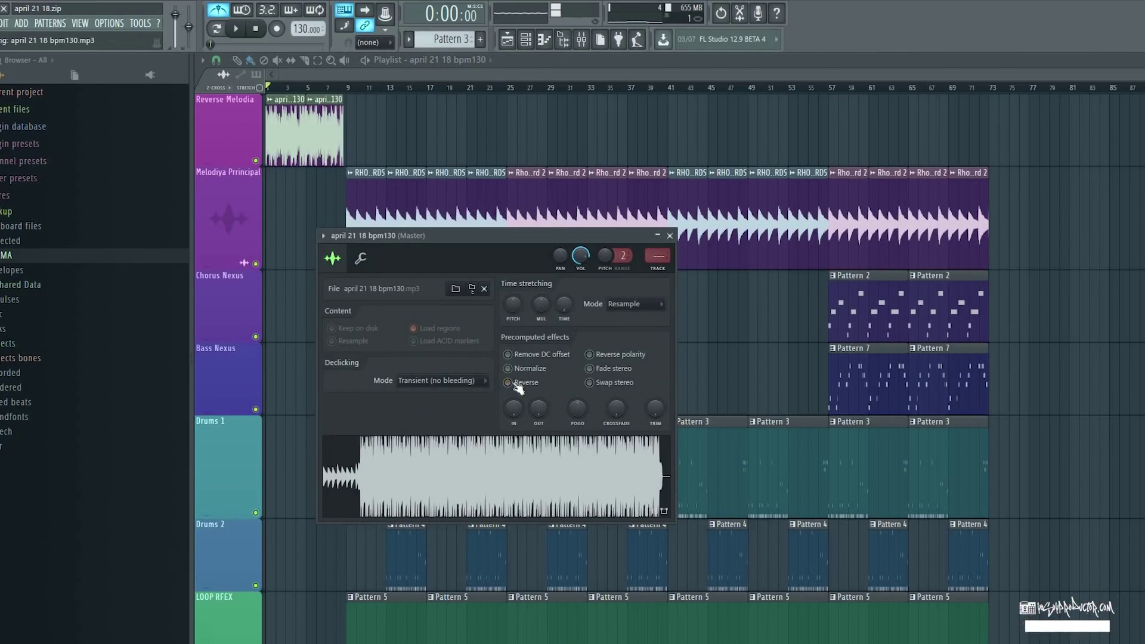
click(516, 385)
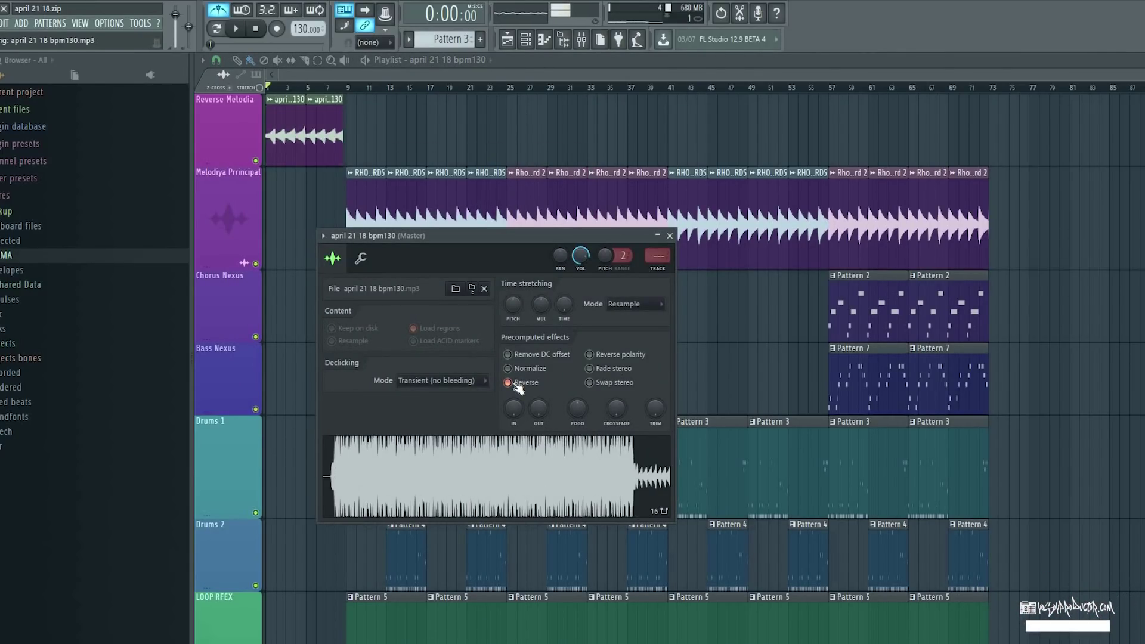
click(239, 30)
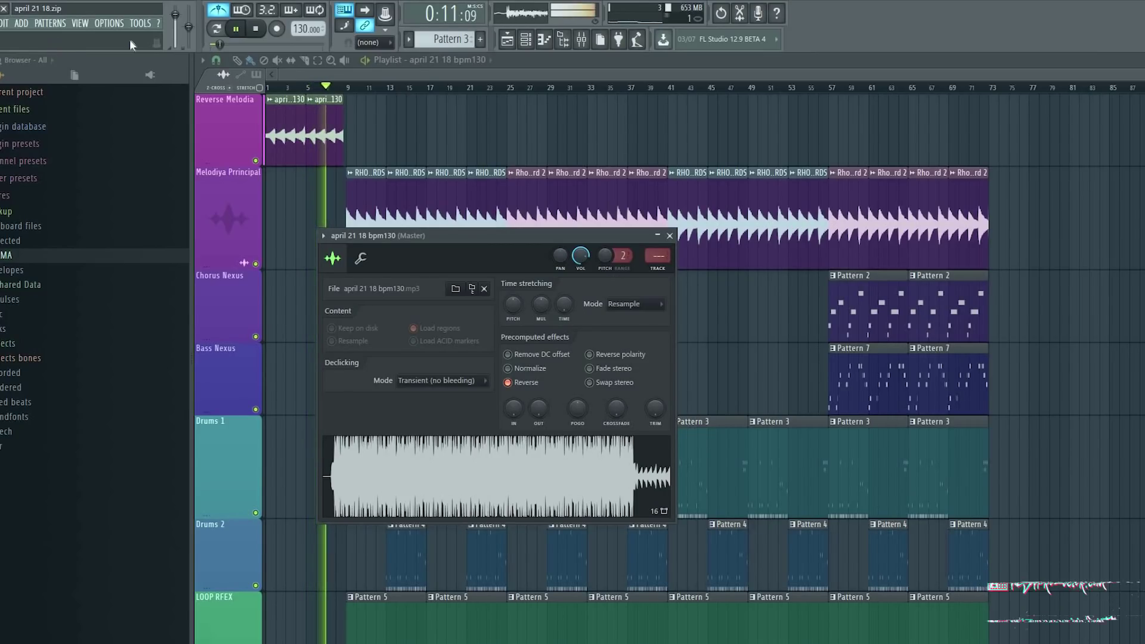
- Solo the Melodiya Principal track, listen to it, and inspect the RHODE CHORDS clip's sample settings
right_click(255, 265)
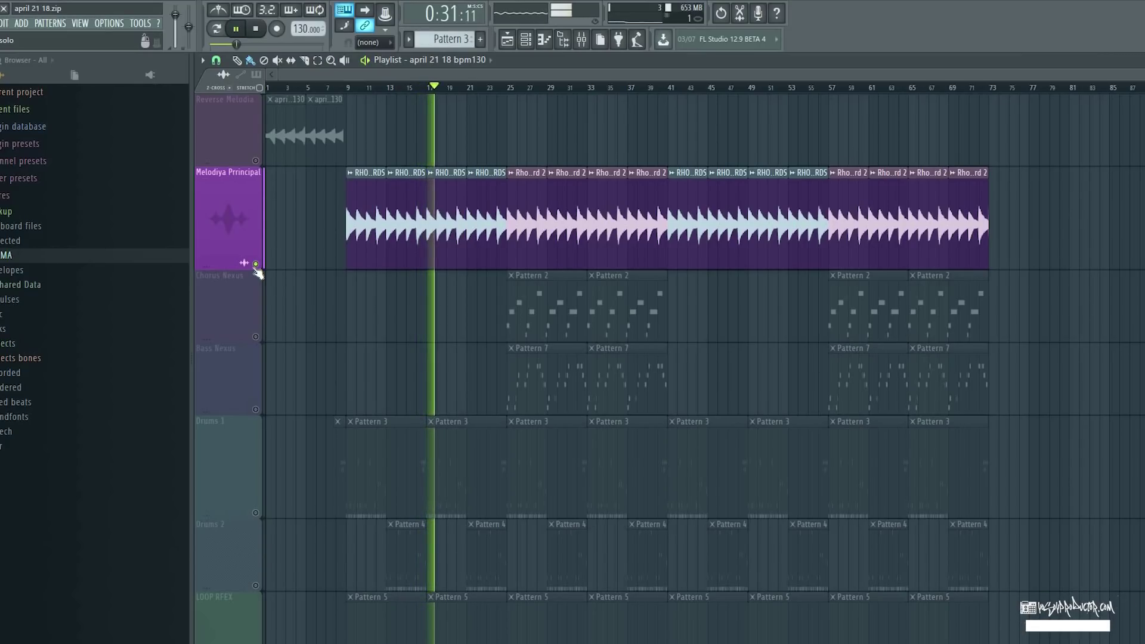
key(space)
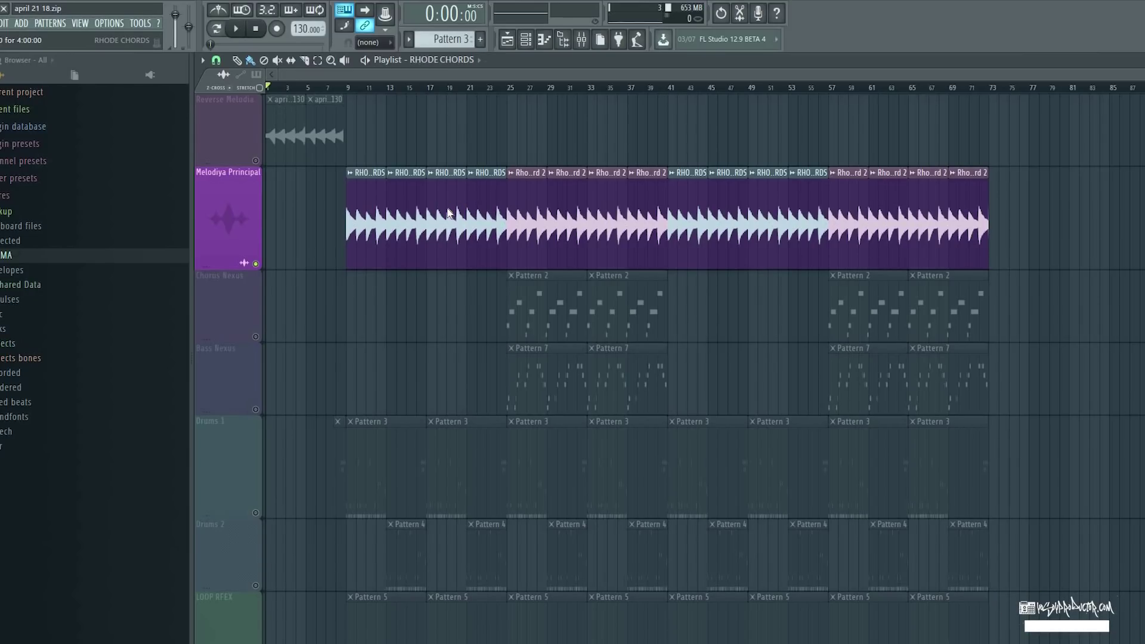
double_click(448, 213)
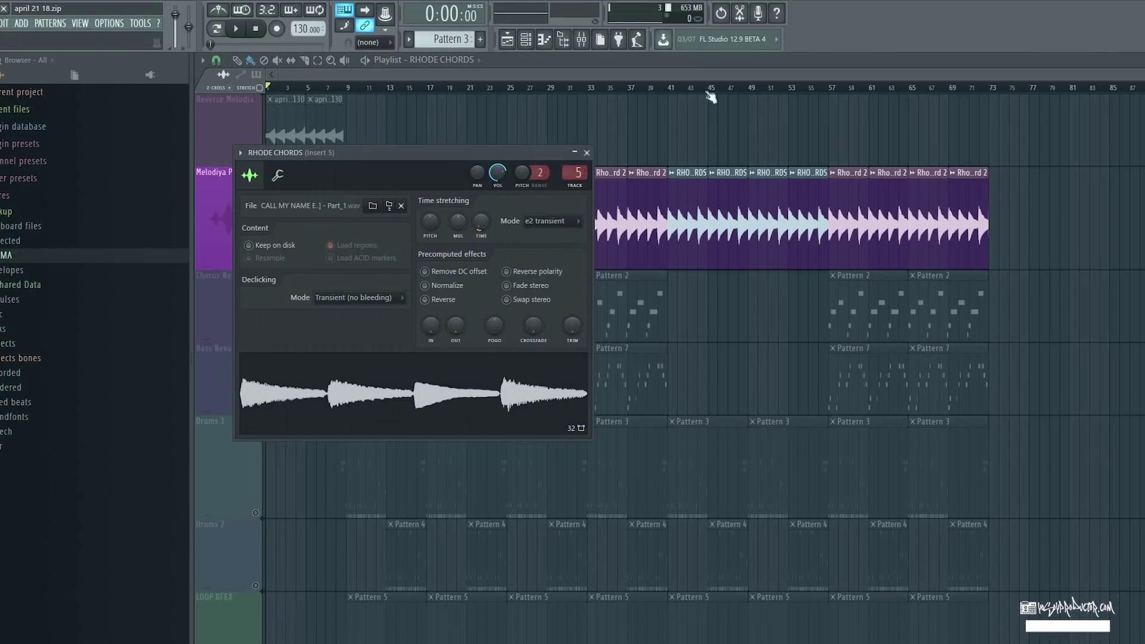
click(587, 152)
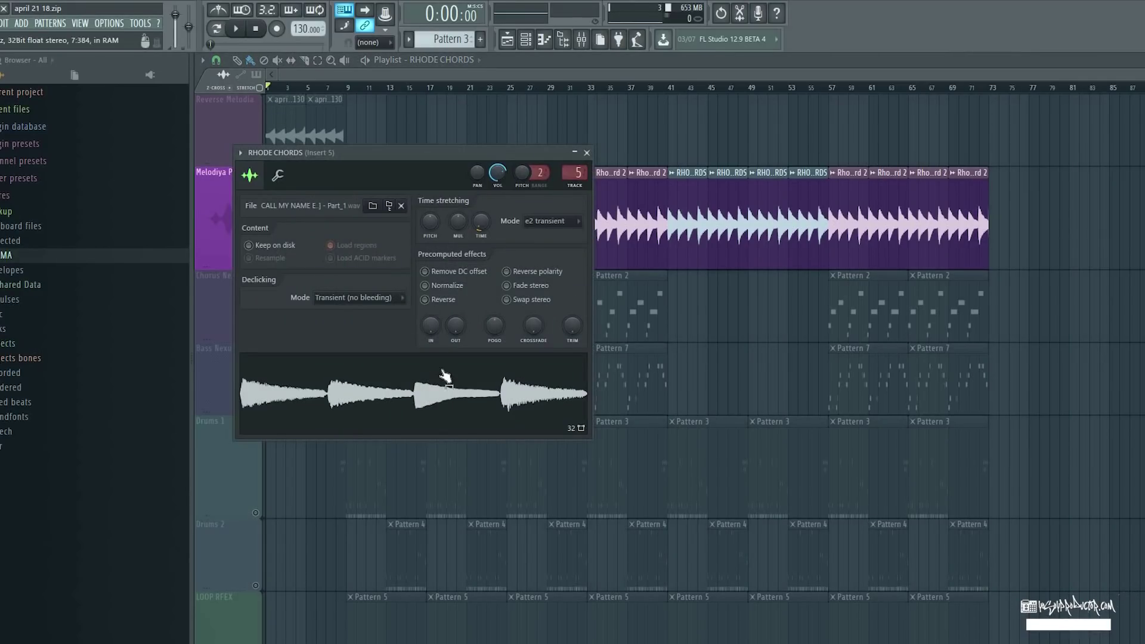
click(587, 153)
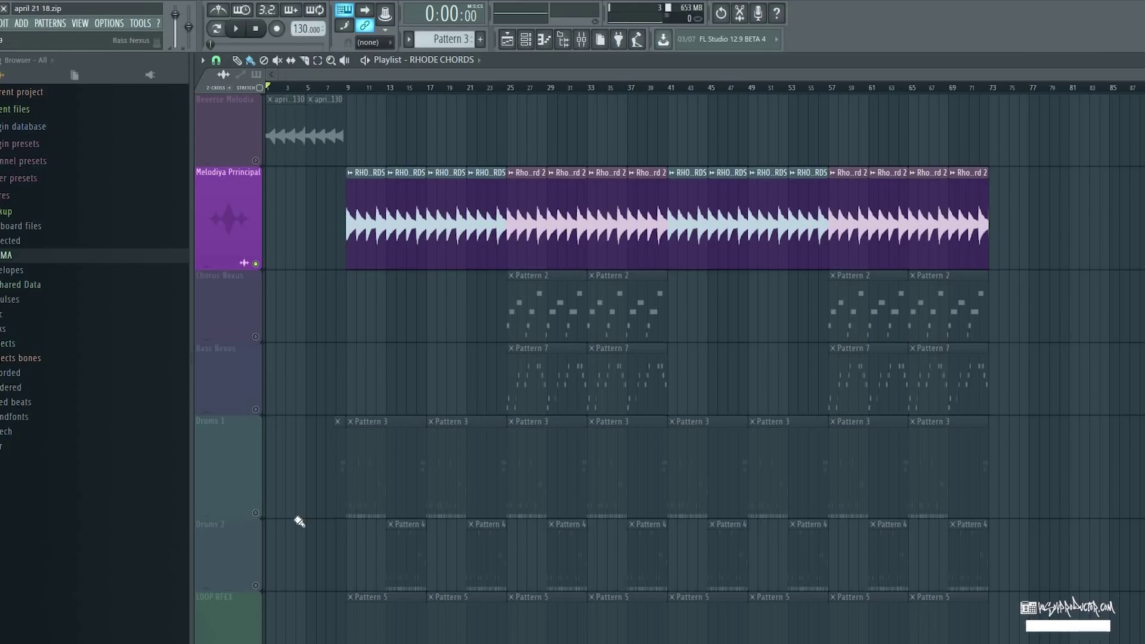
- Unmute the Drums 1 track and solo the Kick (BeefFlavor) channel of Pattern 3 in the channel rack
click(376, 458)
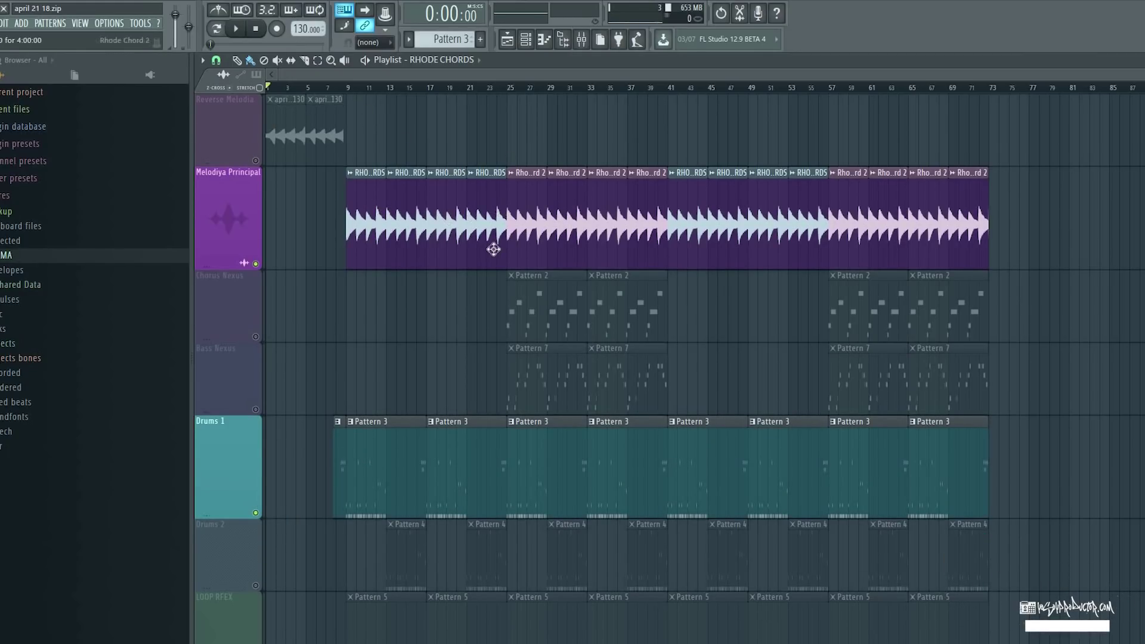
key(F7)
key(F6)
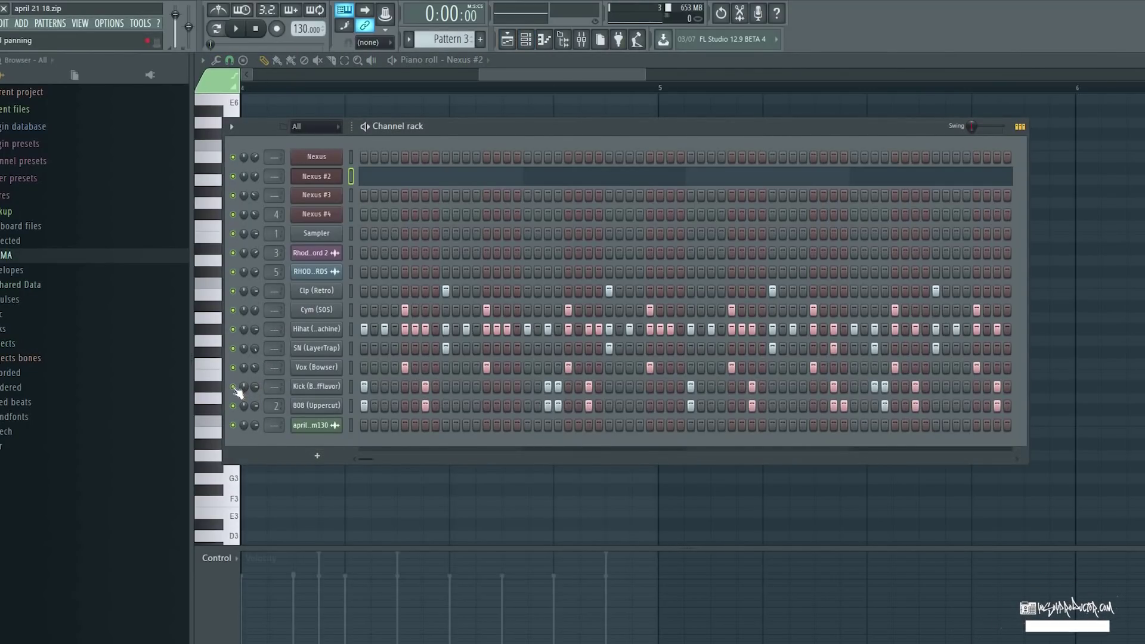
right_click(238, 391)
click(253, 395)
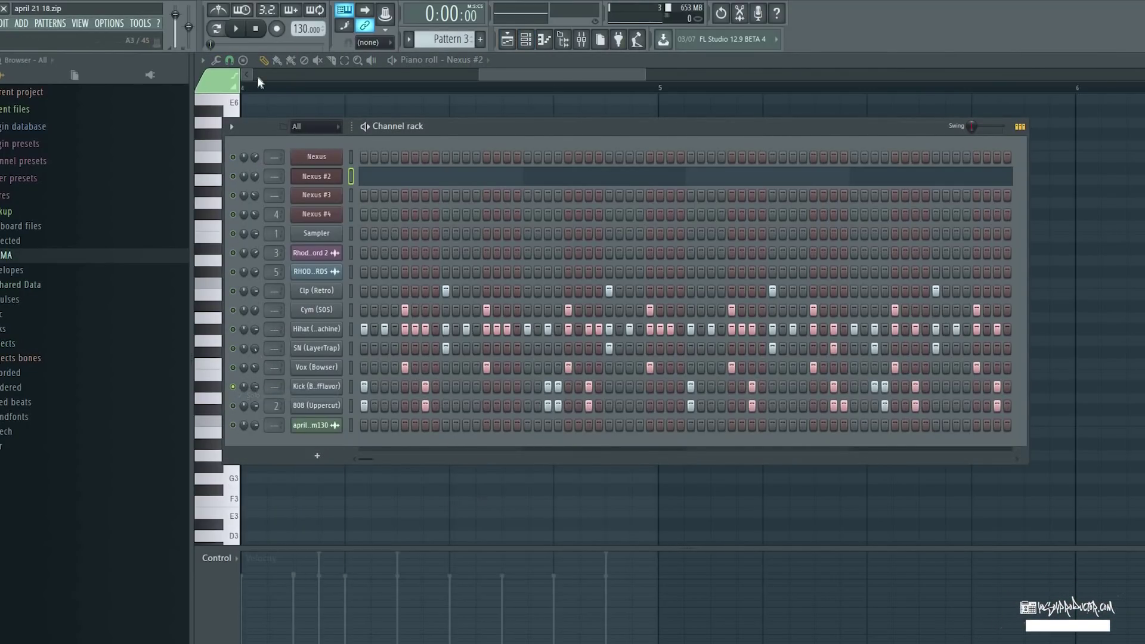
- Turn on the metronome and audition Pattern 3's kick alone and with the Clp (Retro) channel unmuted
click(236, 29)
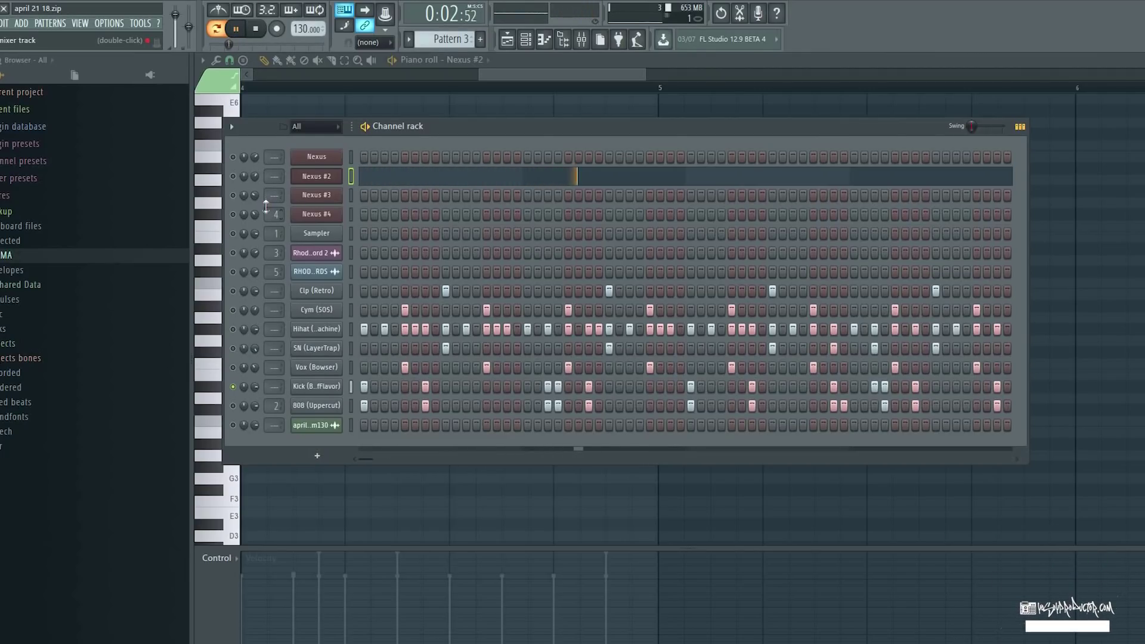
click(225, 11)
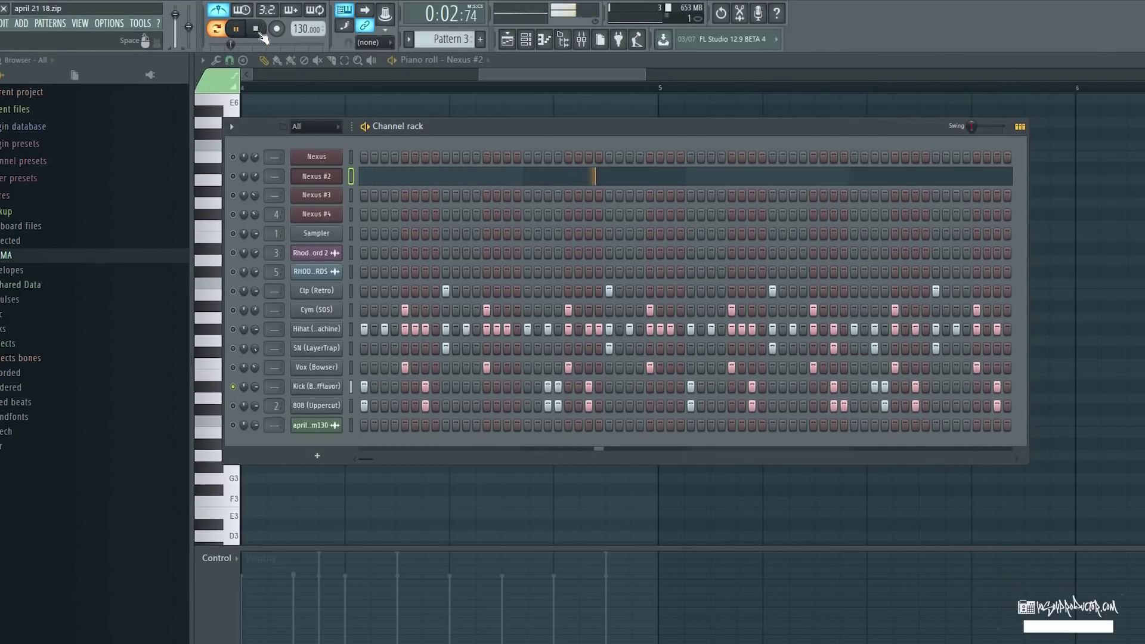
click(256, 30)
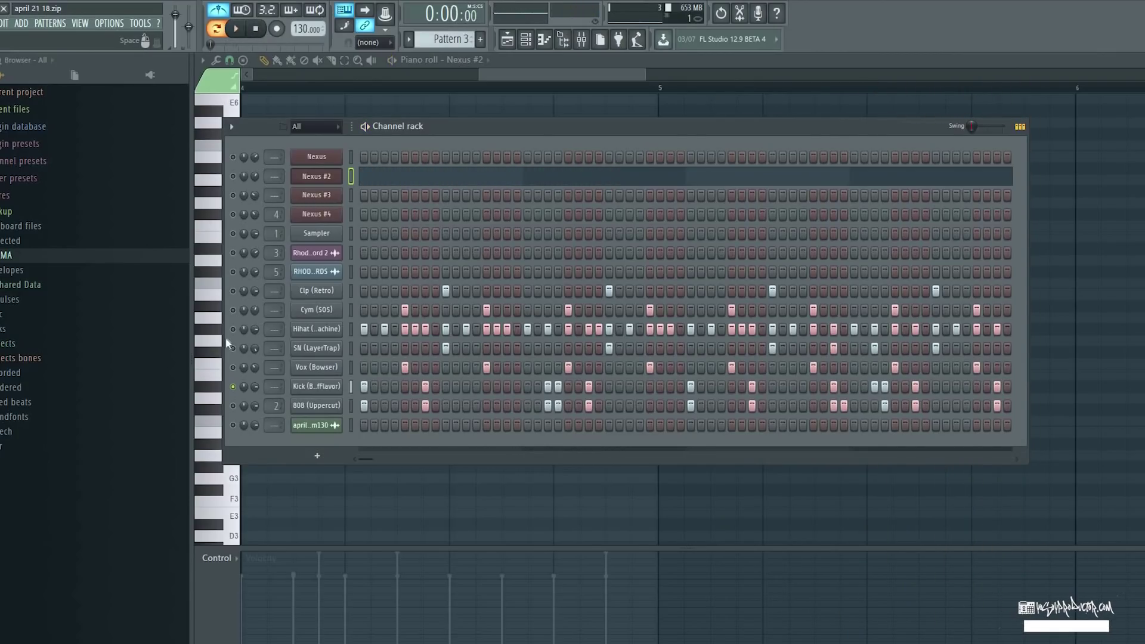
click(238, 35)
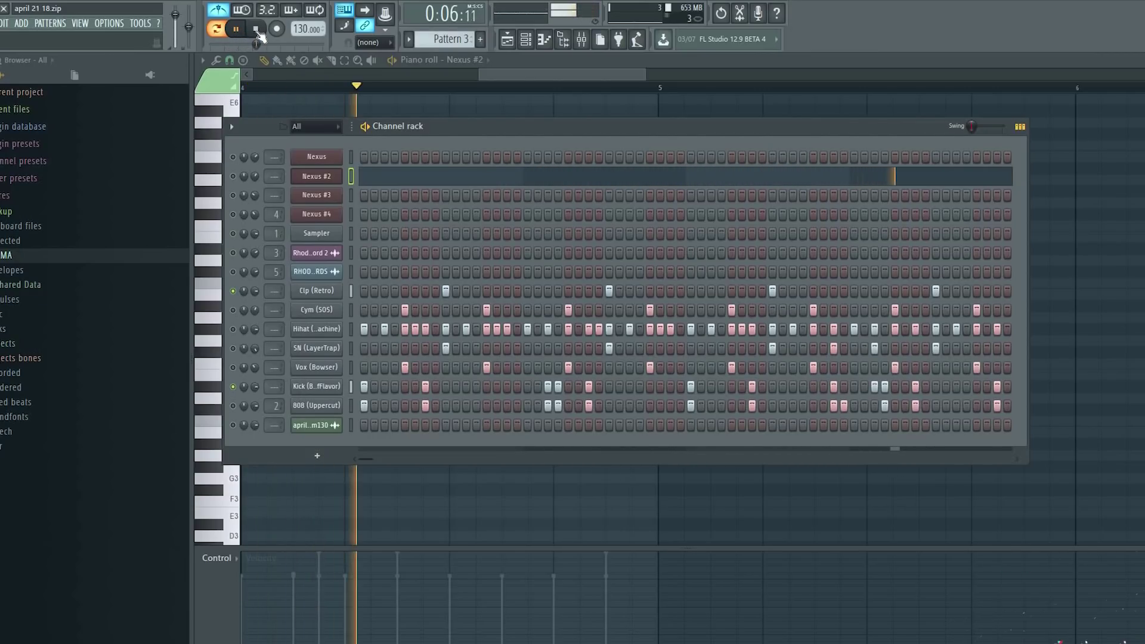
key(space)
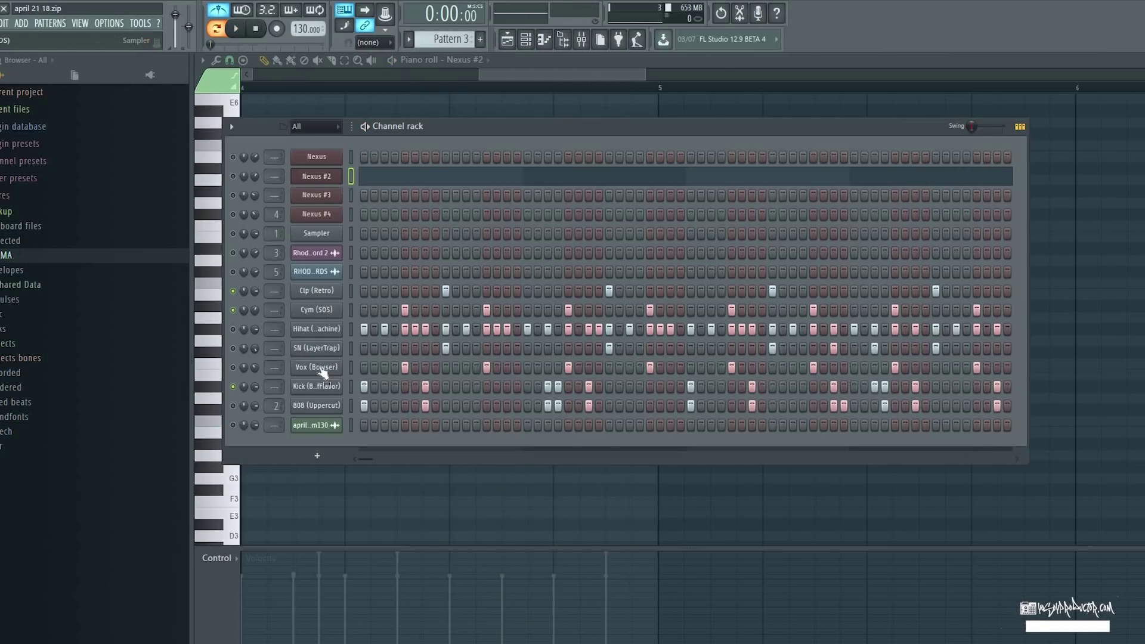
- Unmute the Cym (SOS) channel, inspect its sample settings, and play it together with the kick and clap
click(316, 309)
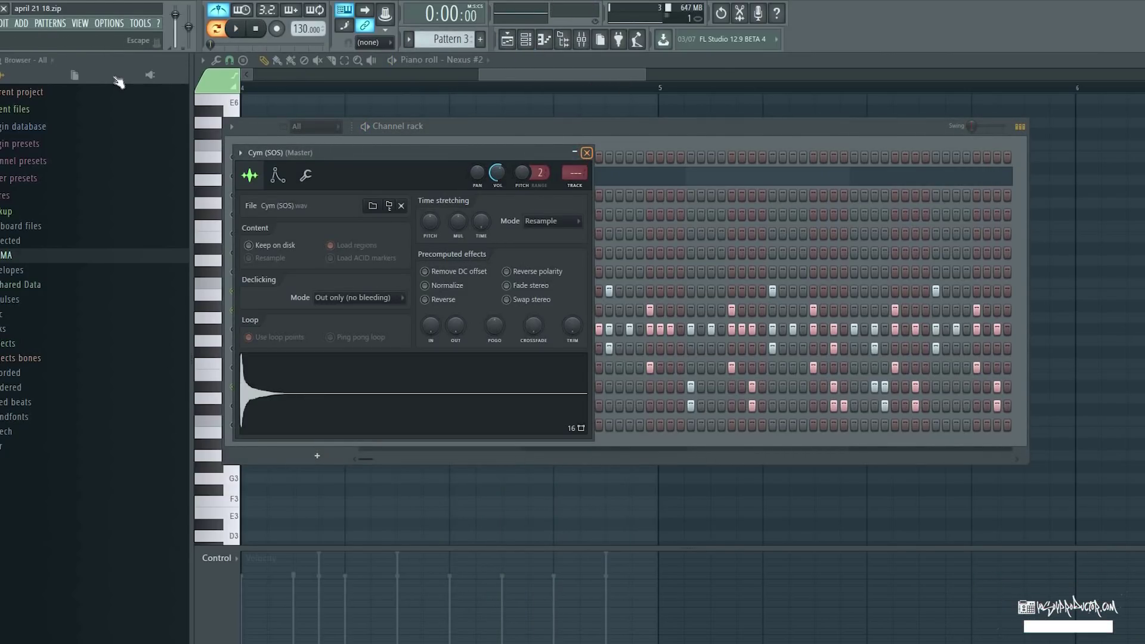
key(Escape)
click(245, 35)
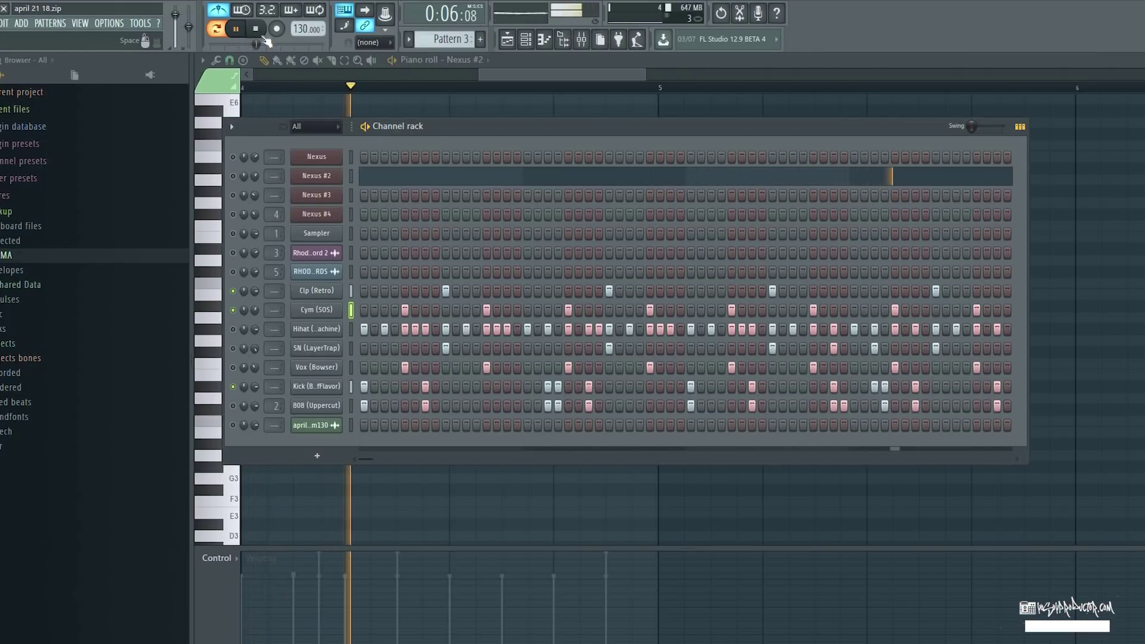
click(256, 29)
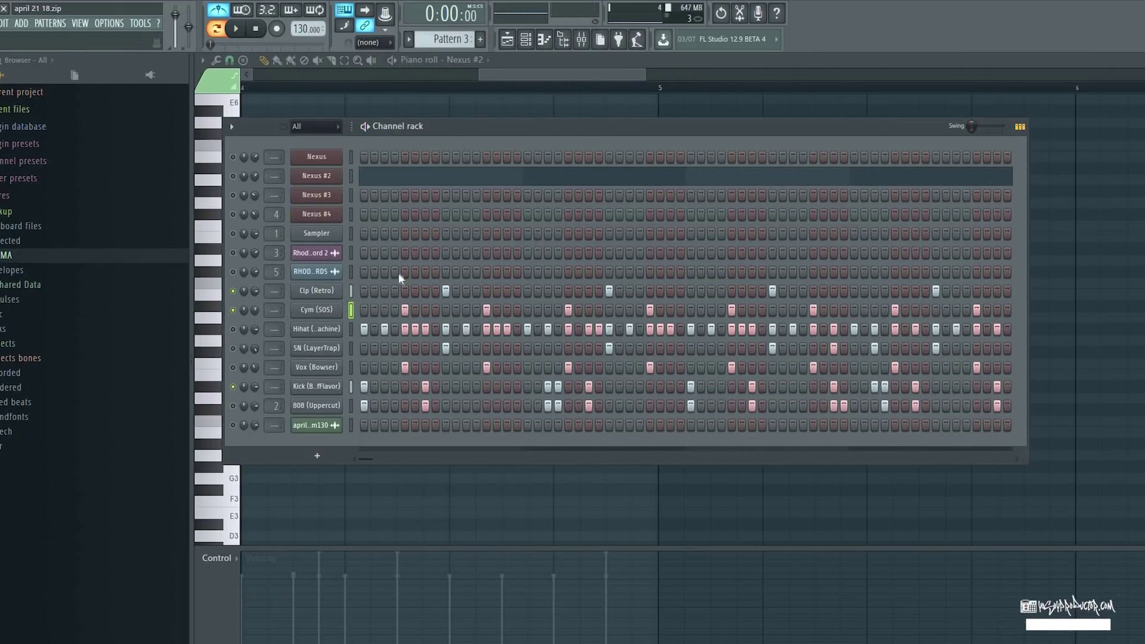
- Unmute the Vox (Bowser) channel, inspect its sample settings, and play it with the other active drum channels
click(321, 368)
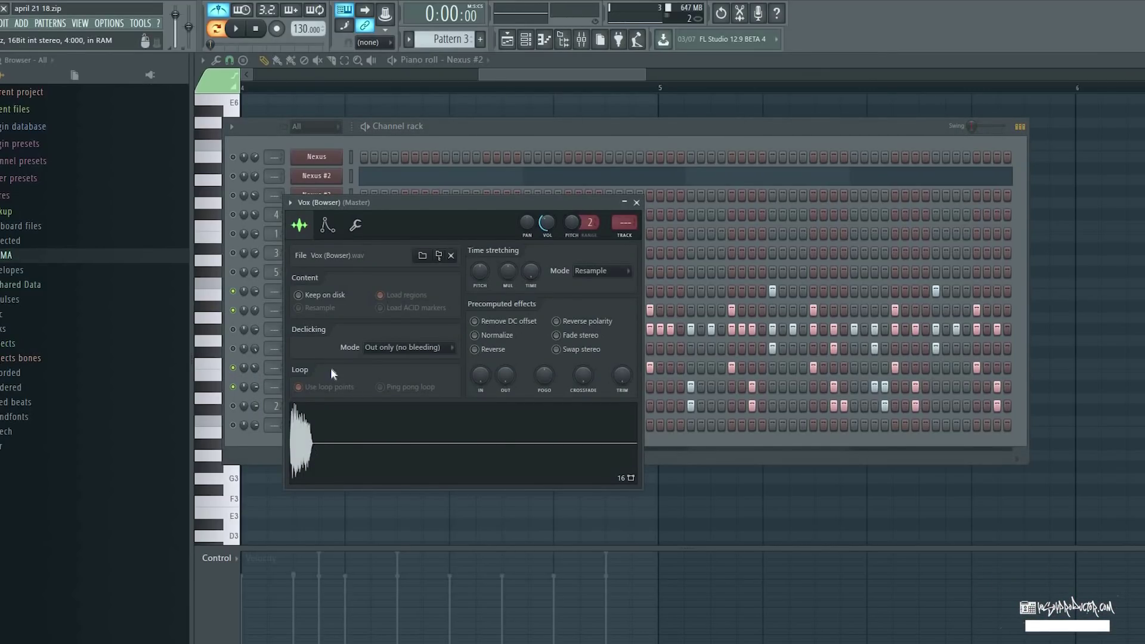
click(237, 29)
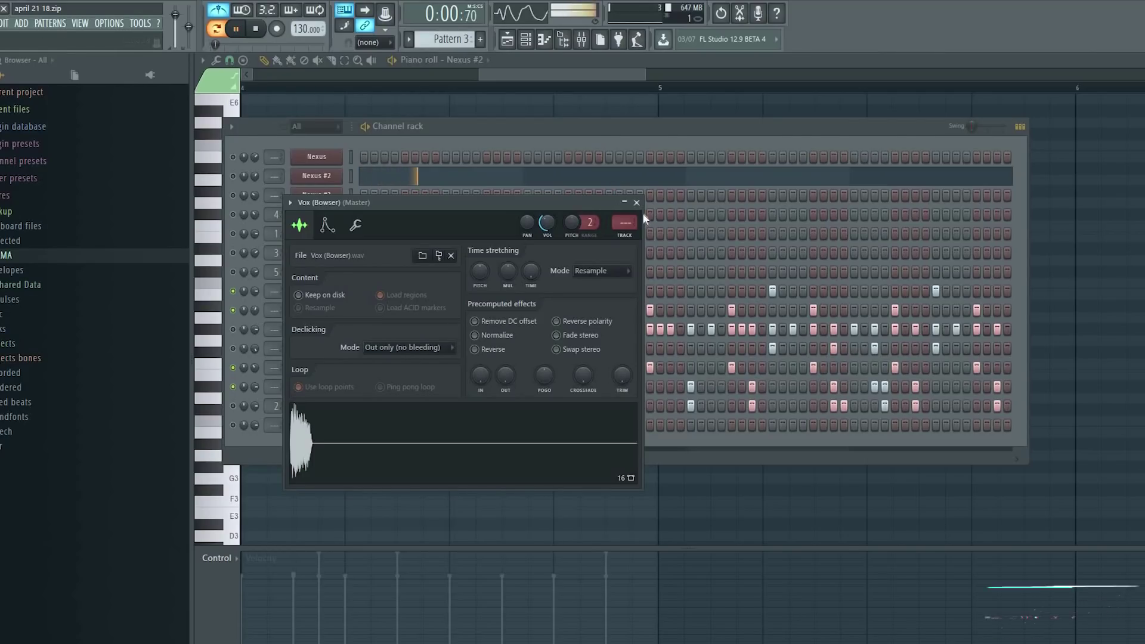
click(637, 202)
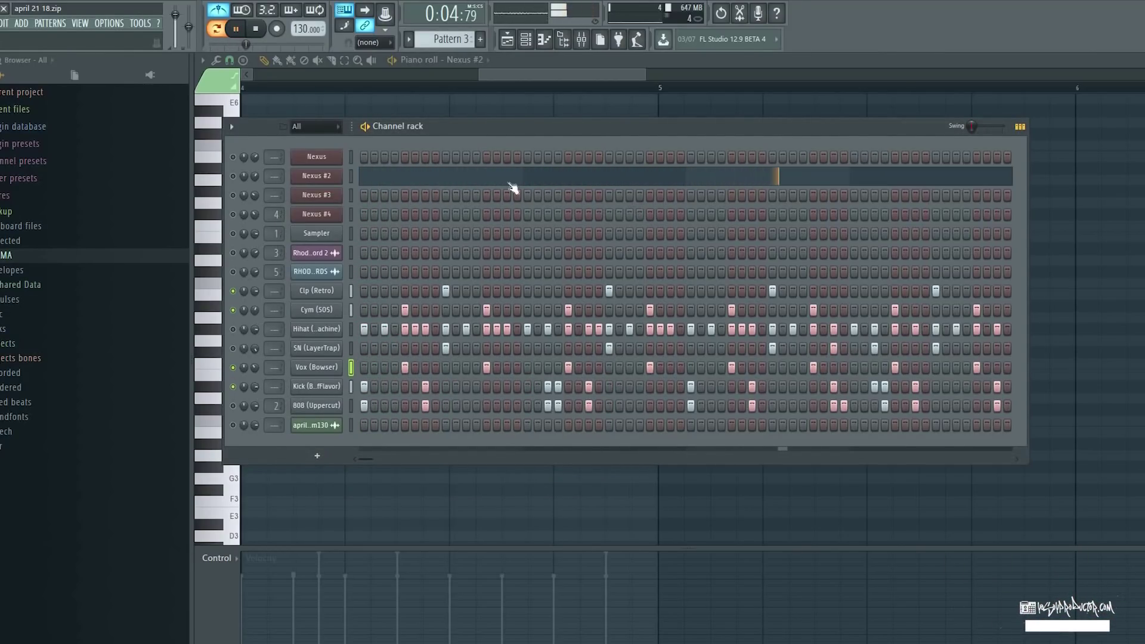
click(237, 30)
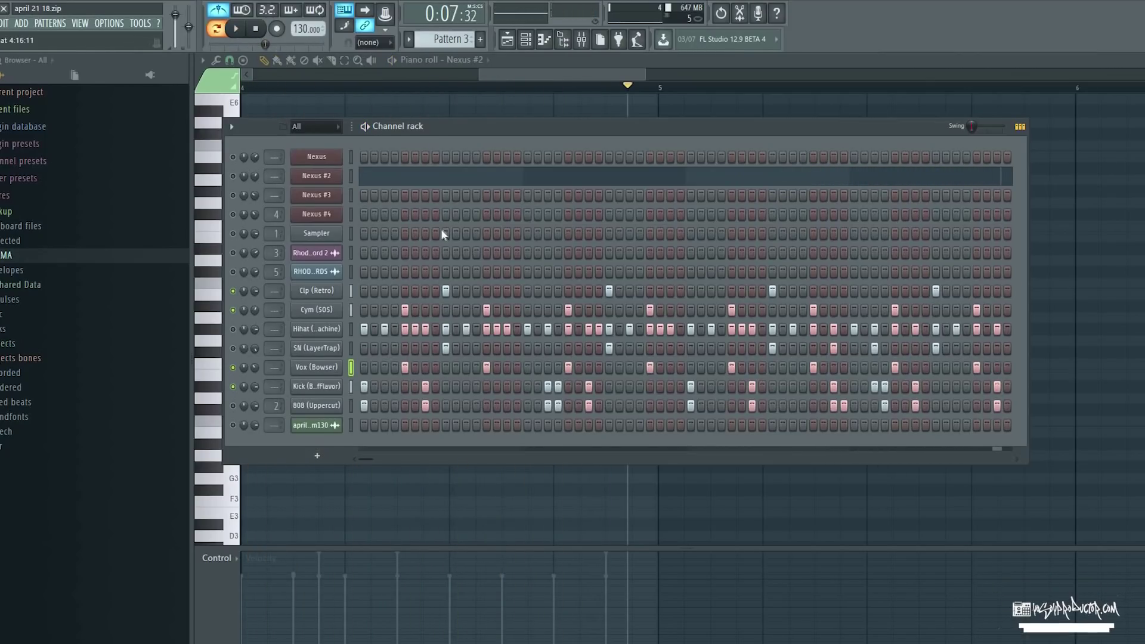
- Unmute the SN (LayerTrap) channel and play Pattern 3 with the snare added
click(233, 350)
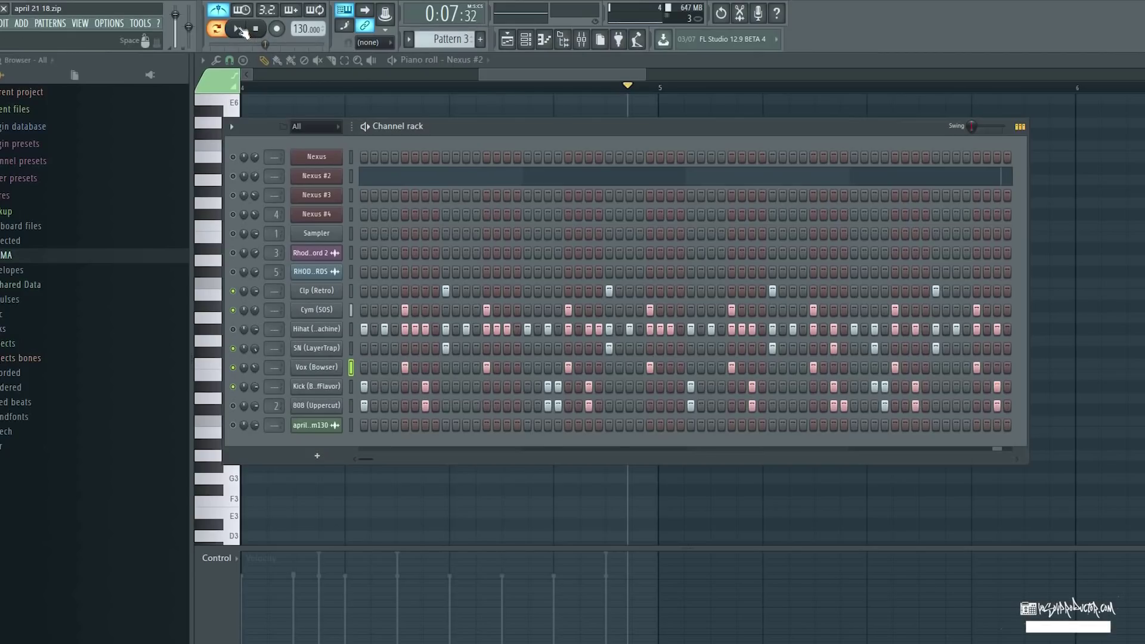
click(237, 30)
click(253, 30)
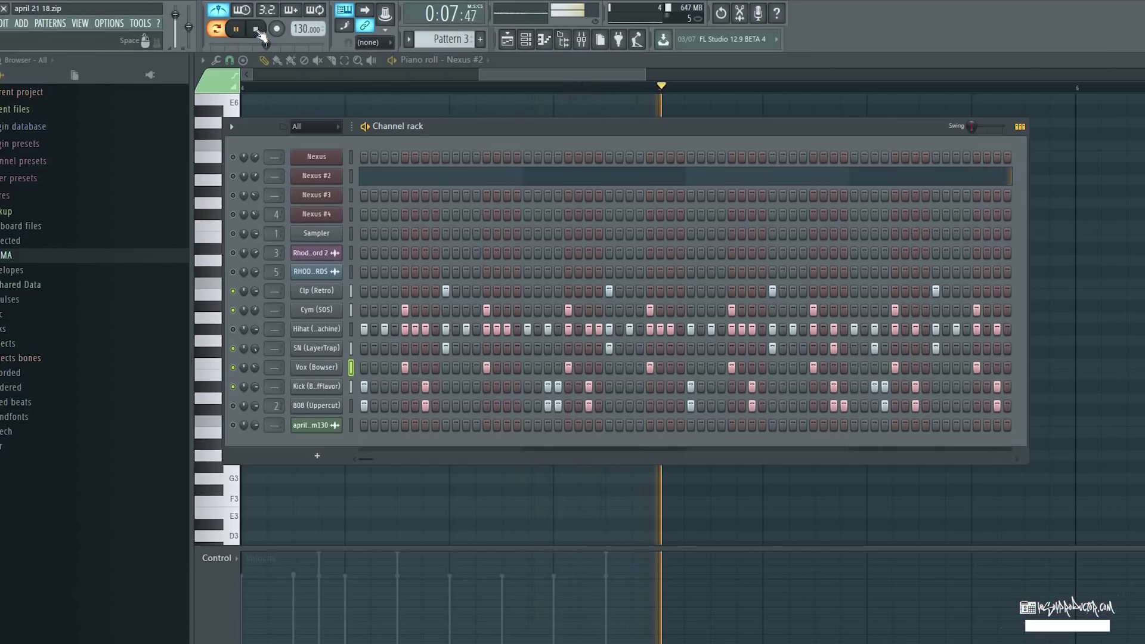
click(256, 30)
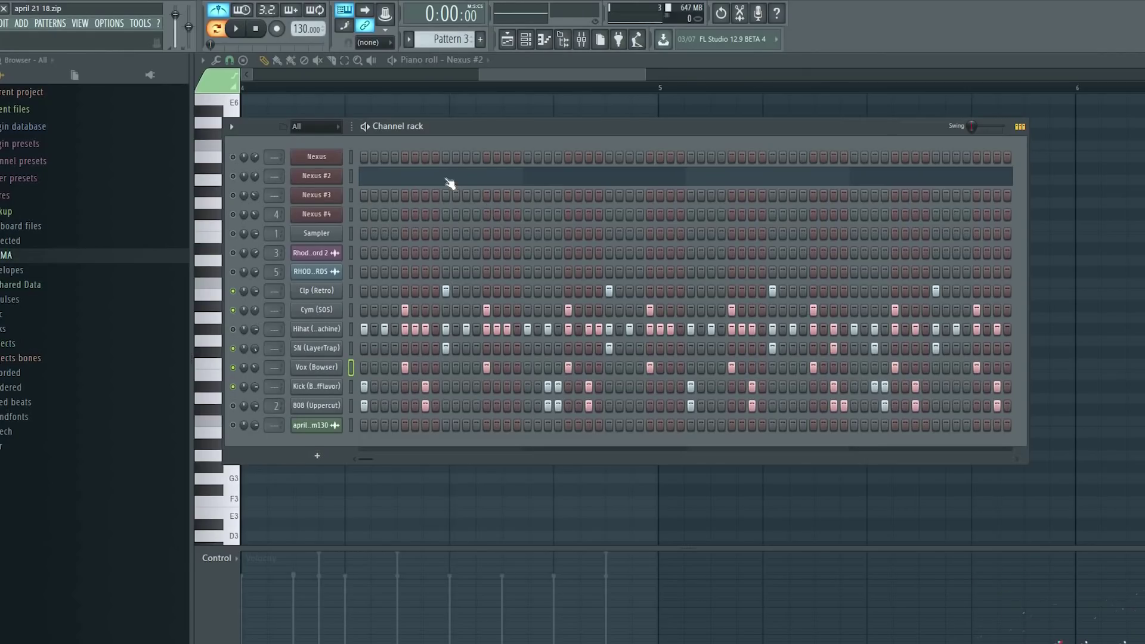
- Open the Kick (BeefFlavor) channel in the piano roll and even out its note velocities at about 73%
right_click(339, 384)
click(369, 386)
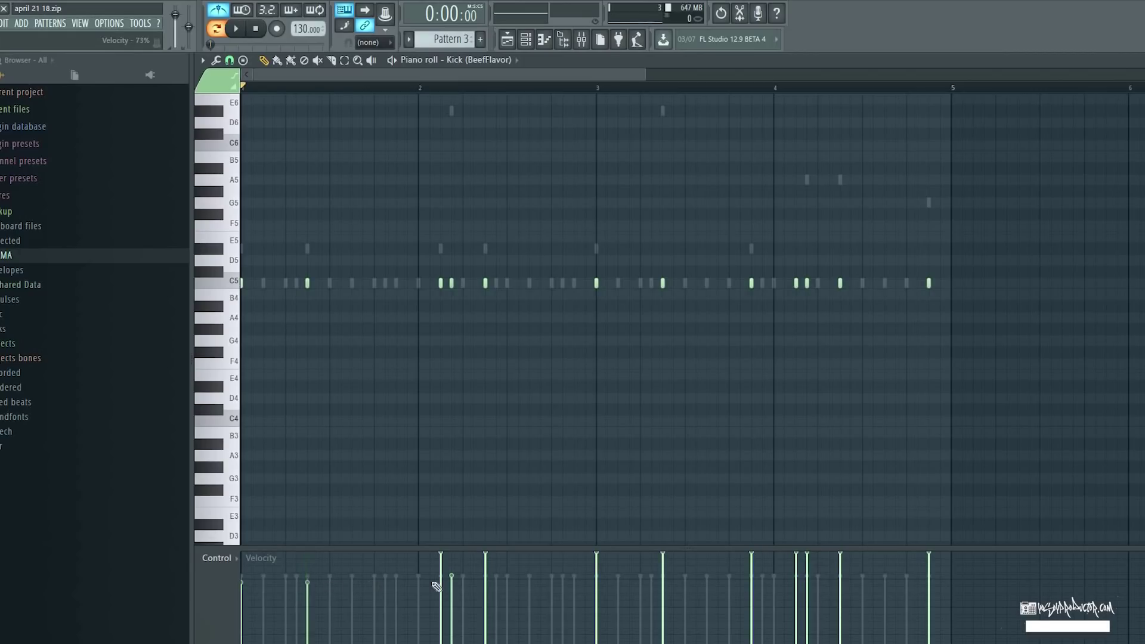
drag(580, 584, 917, 586)
drag(538, 612, 266, 588)
drag(446, 586, 667, 585)
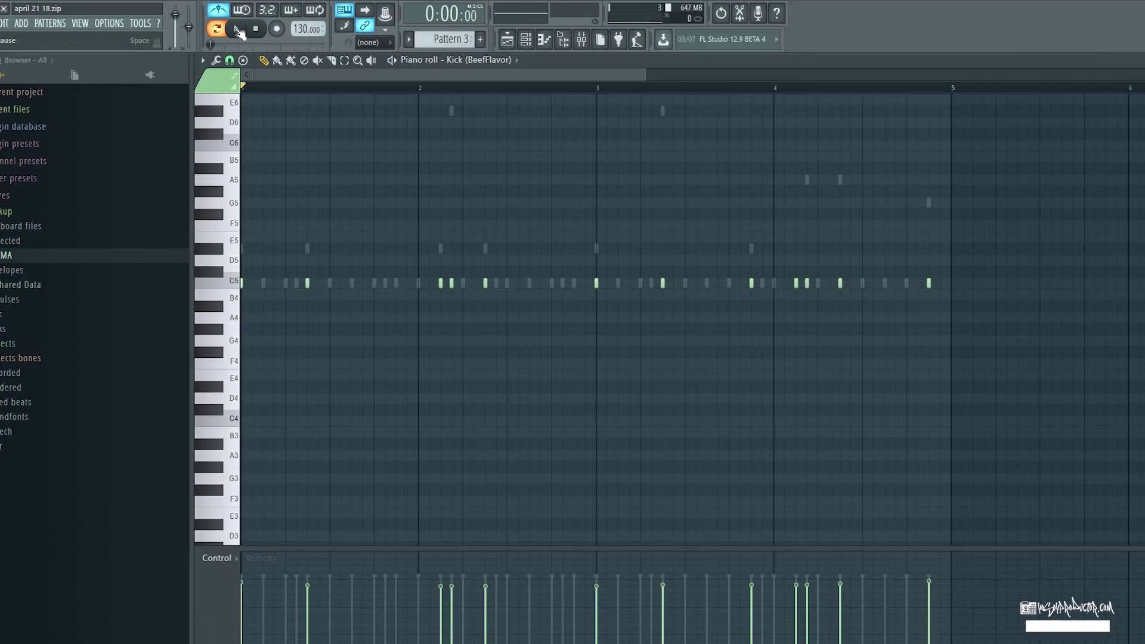
- Play the kick pattern, raise all its note velocities to 100% in the piano roll, and play it again
click(239, 30)
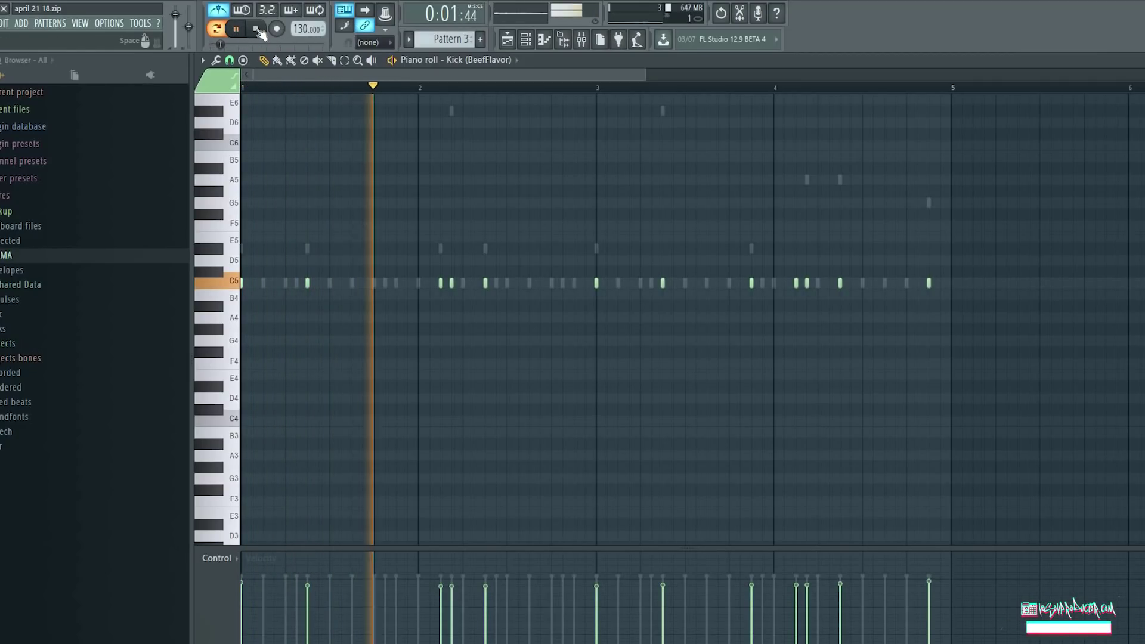
click(257, 30)
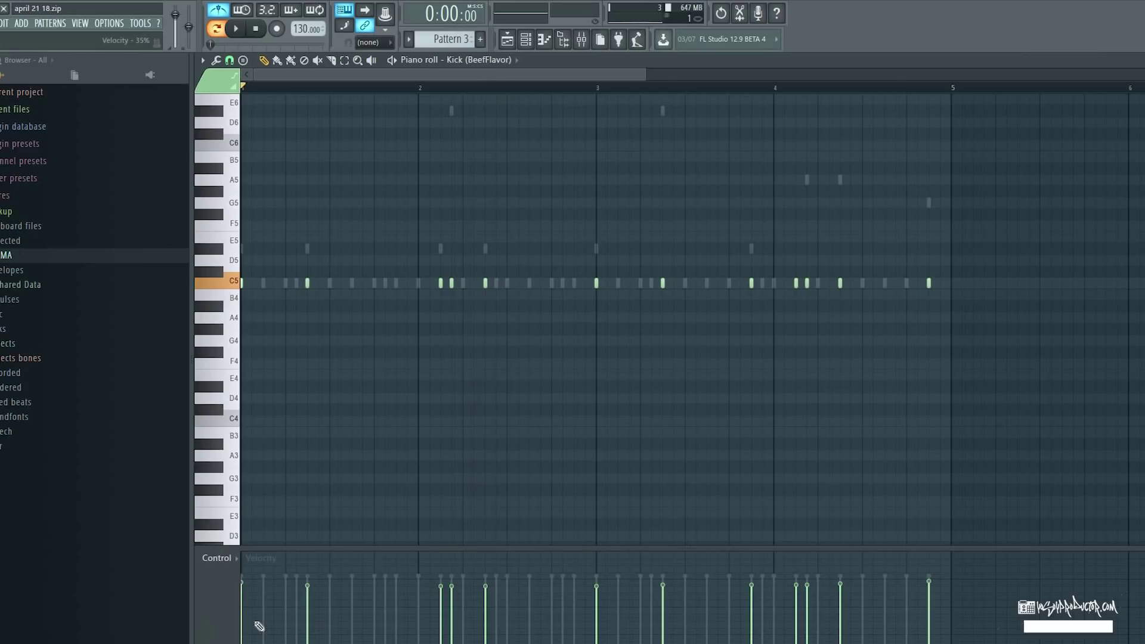
click(249, 571)
drag(576, 464, 739, 458)
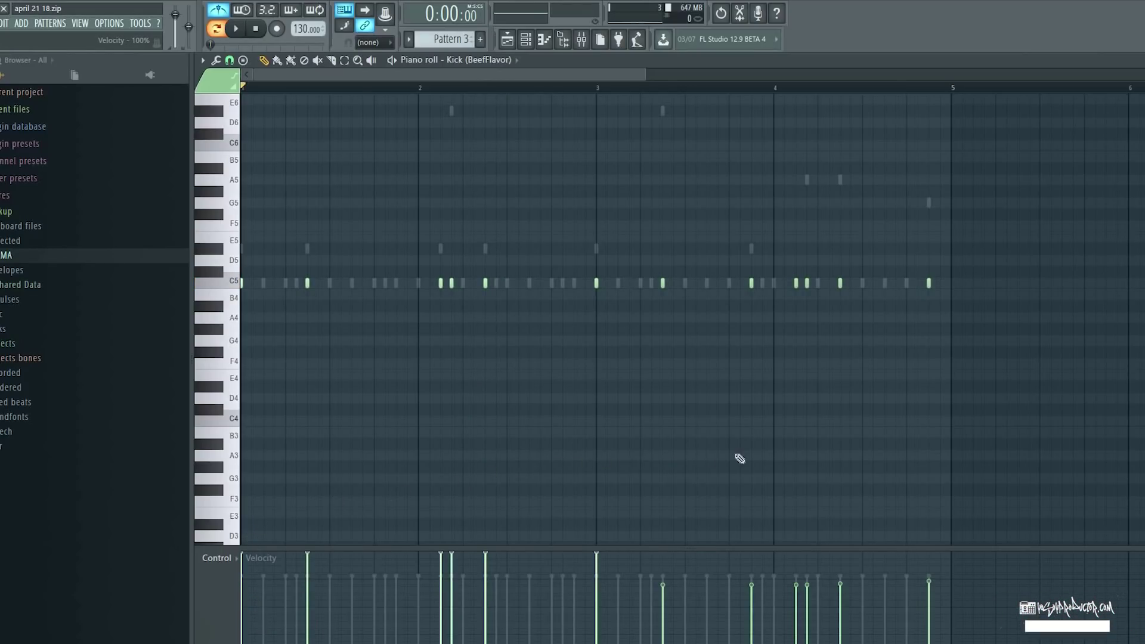
drag(909, 438, 962, 433)
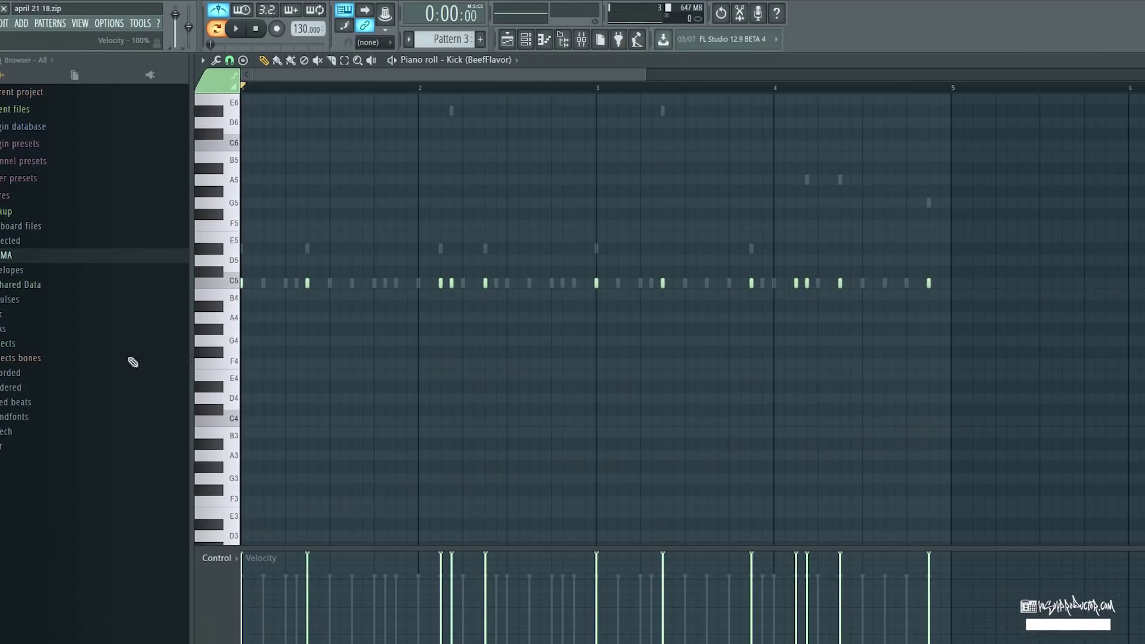
click(237, 34)
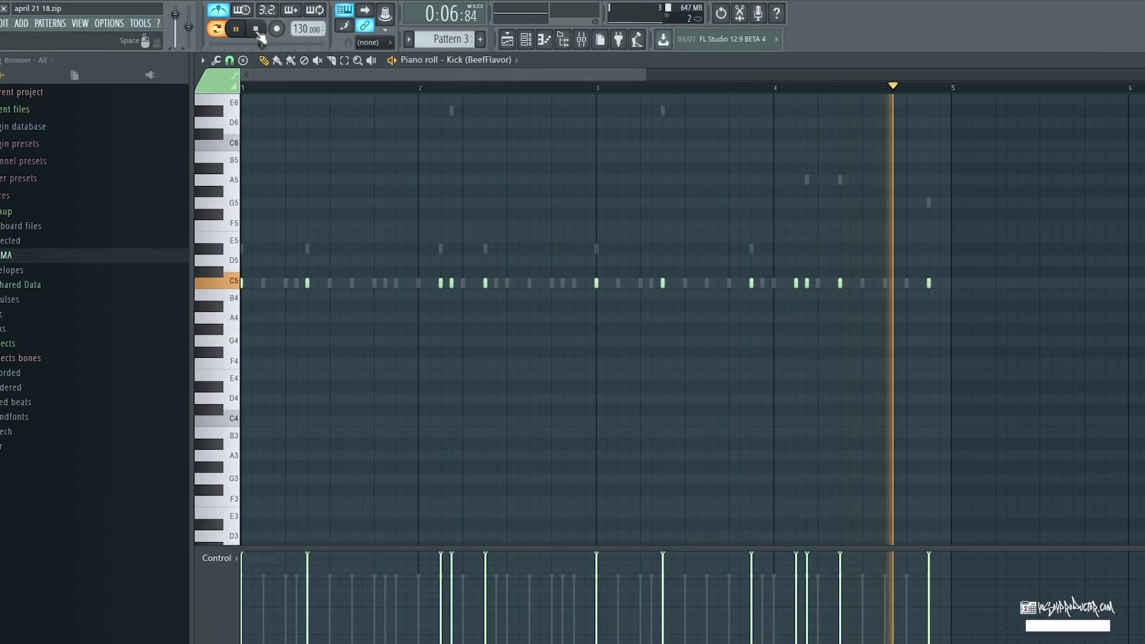
key(space)
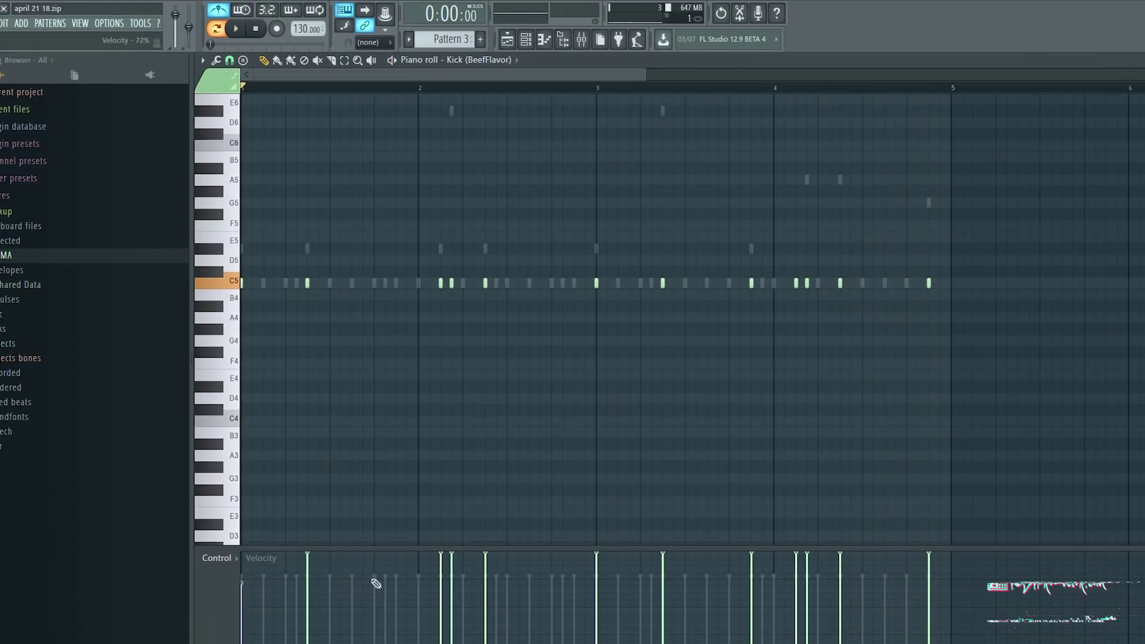
- Try the kick note velocities at about 72% and play the pattern, then restore them to 100% and replay it for comparison
drag(377, 583, 934, 580)
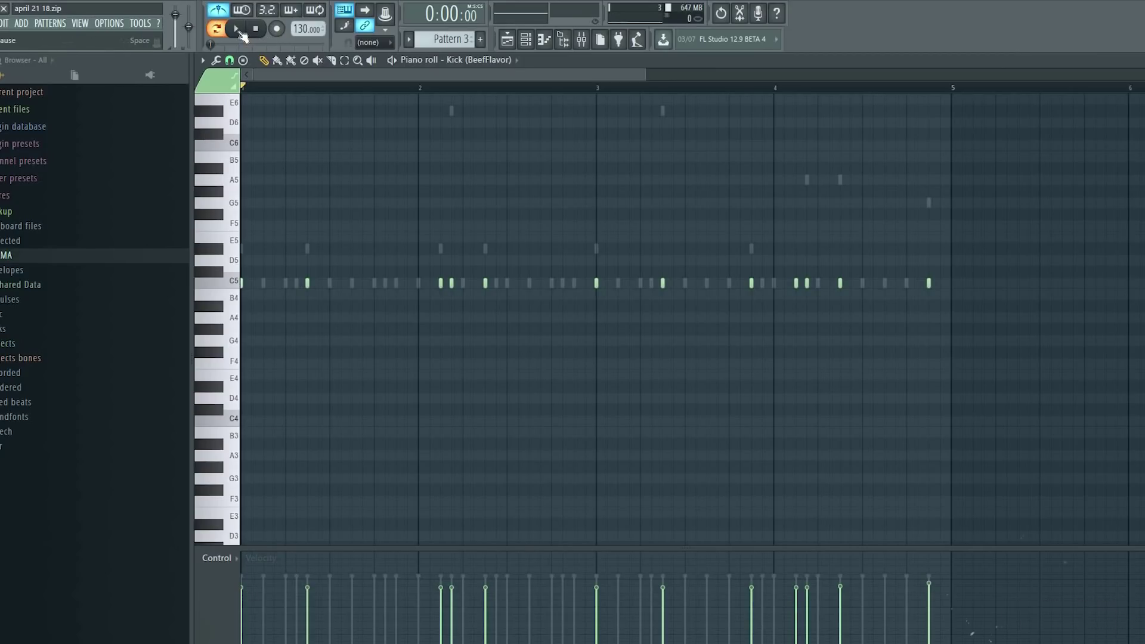
click(237, 29)
key(space)
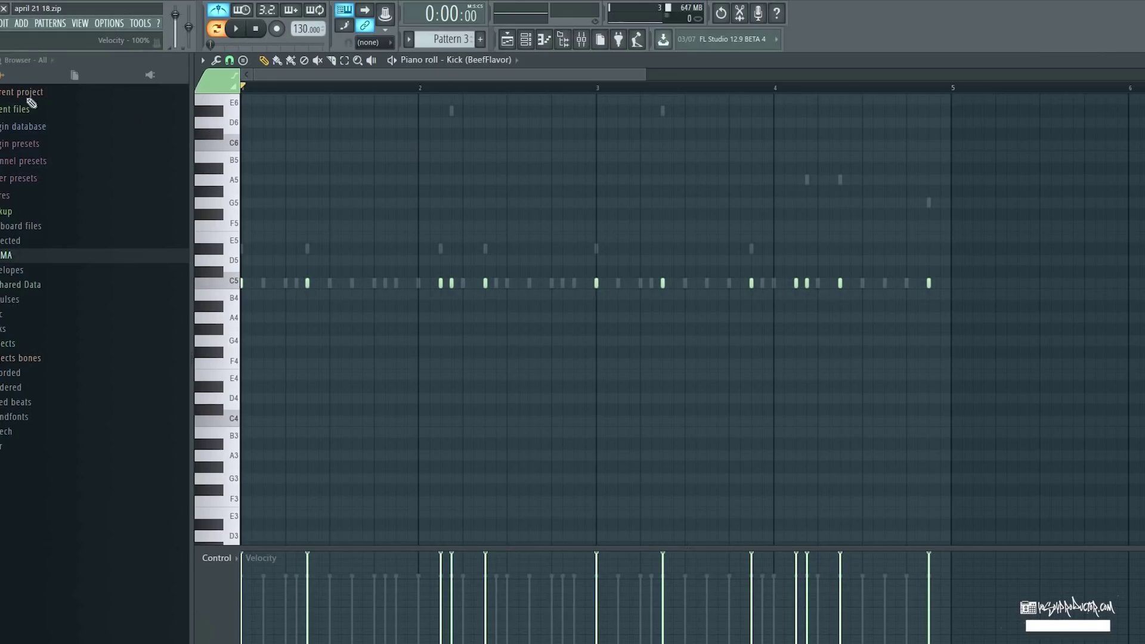
click(238, 29)
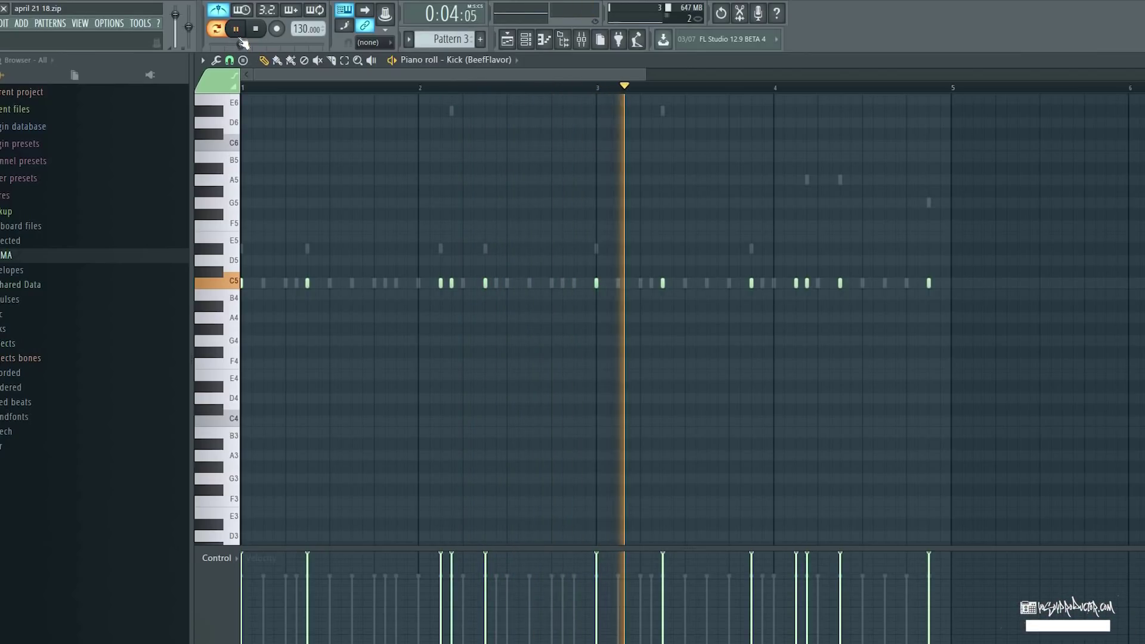
- Unmute the clap, cymbal, hi-hat, snare and vox channels in the channel rack, playing Pattern 4 before returning to Pattern 3
click(527, 39)
key(space)
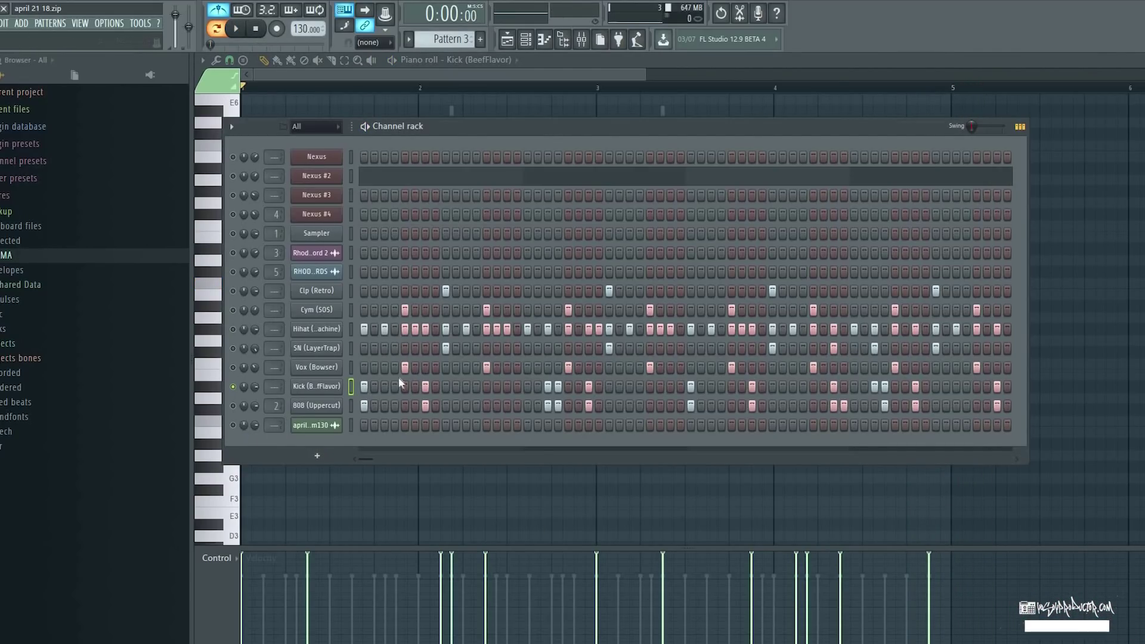
key(KP_Add)
click(237, 29)
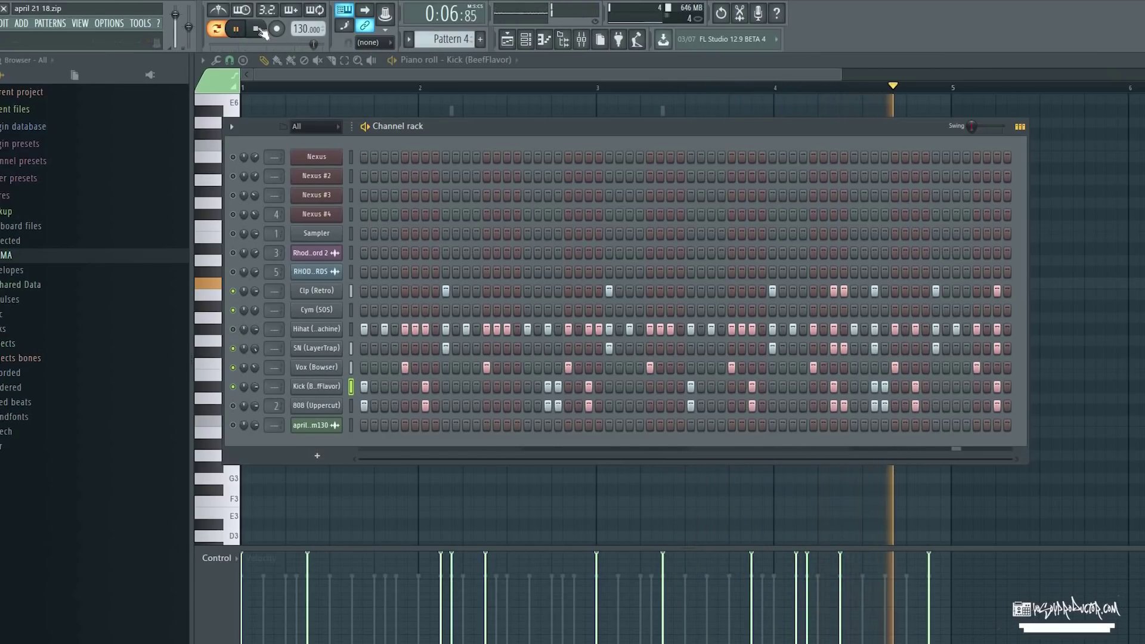
key(space)
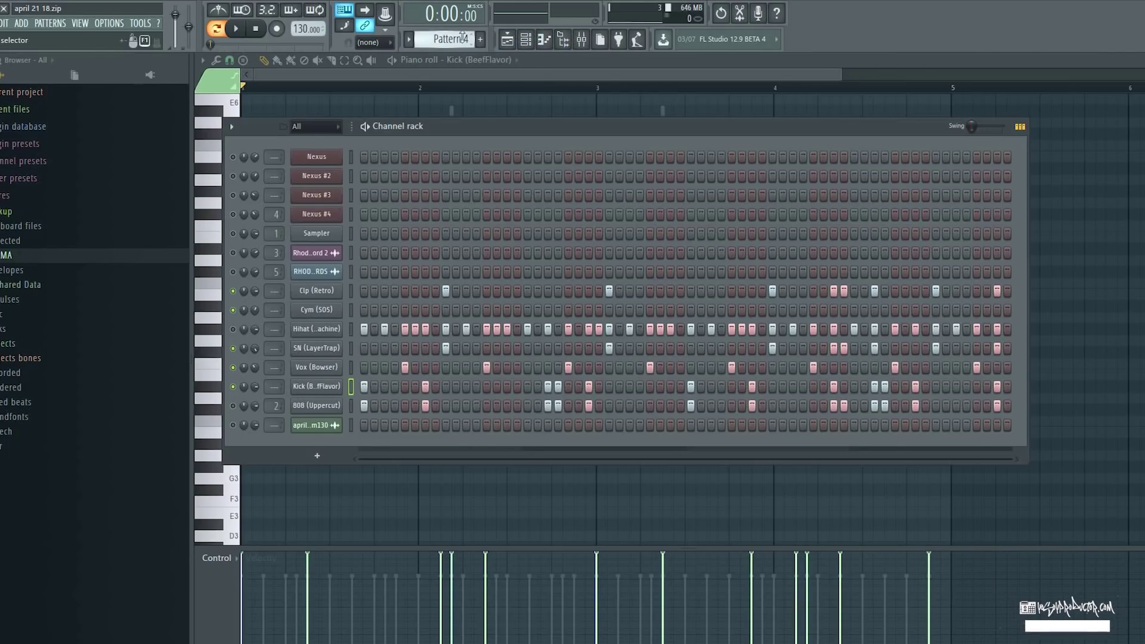
scroll(465, 34, down, 1)
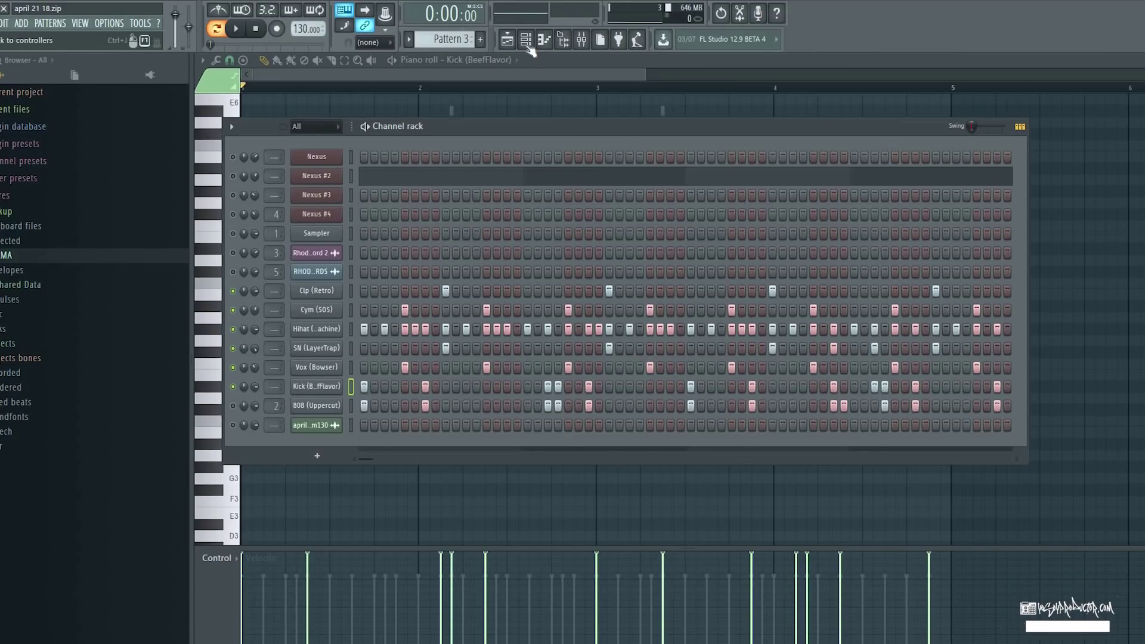
- Select bars 9 to 24 in the playlist, unmute the Drums 2 track, and play the selected section
key(F5)
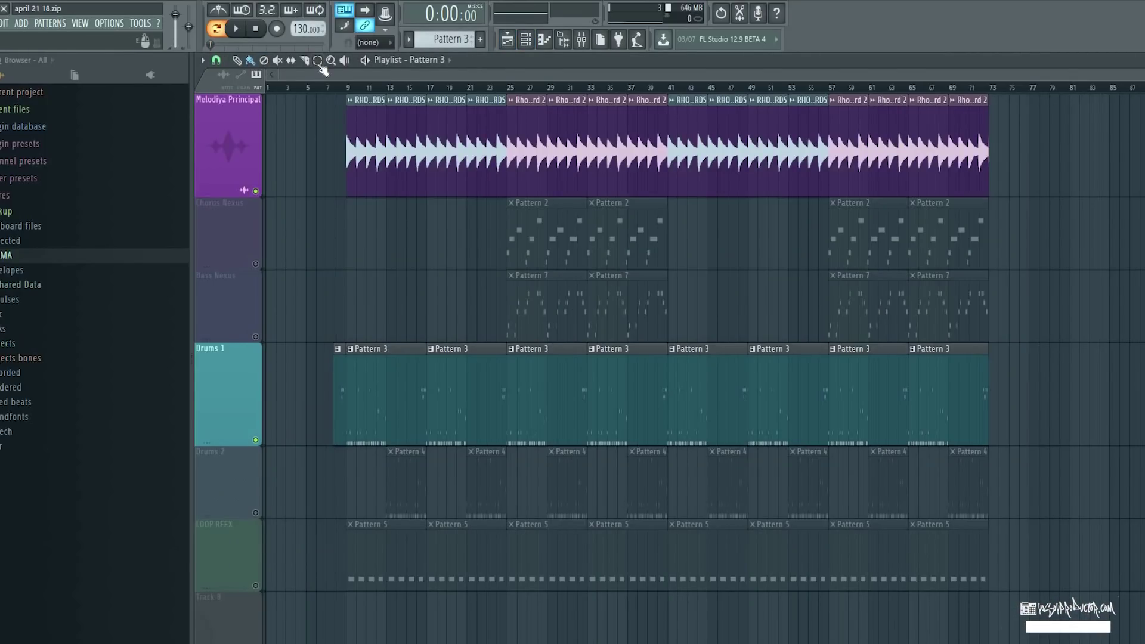
drag(347, 89, 503, 98)
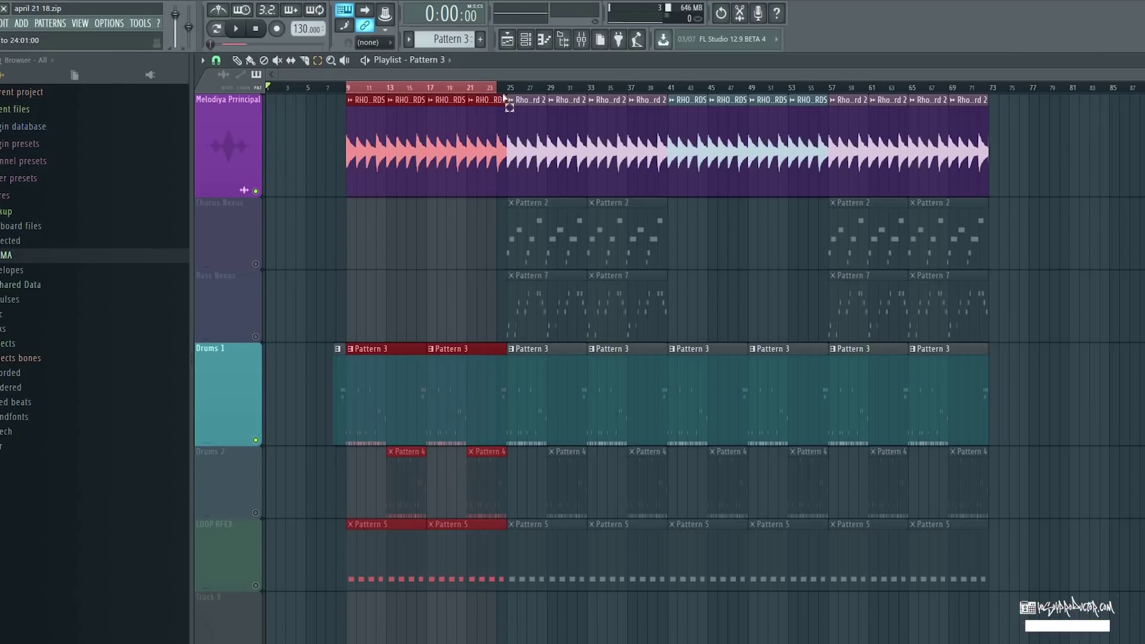
click(236, 29)
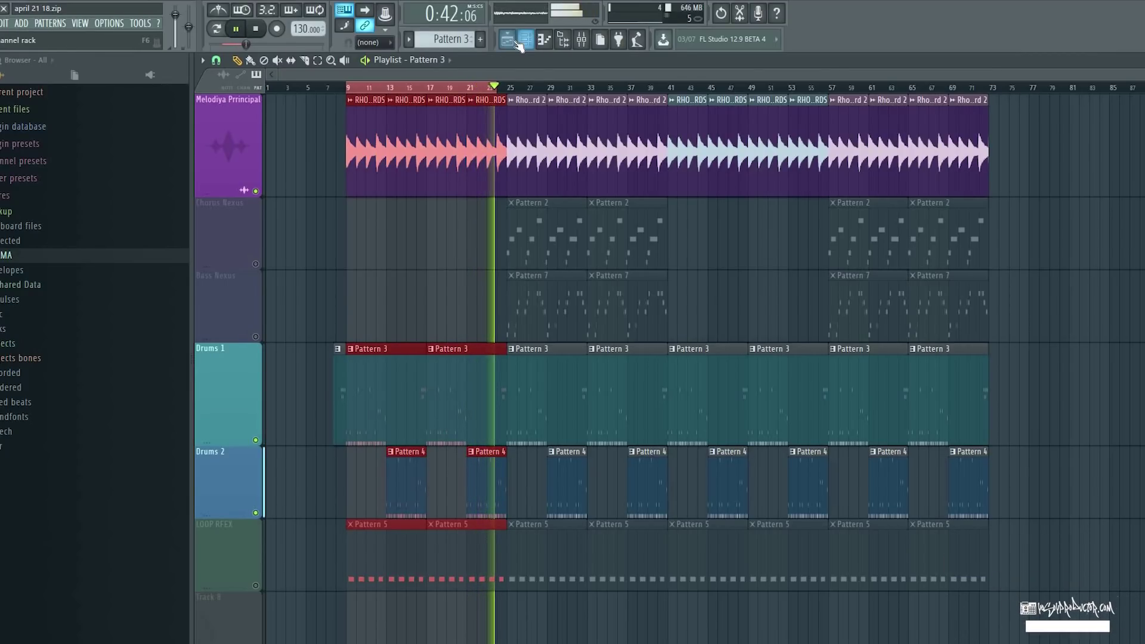
click(254, 29)
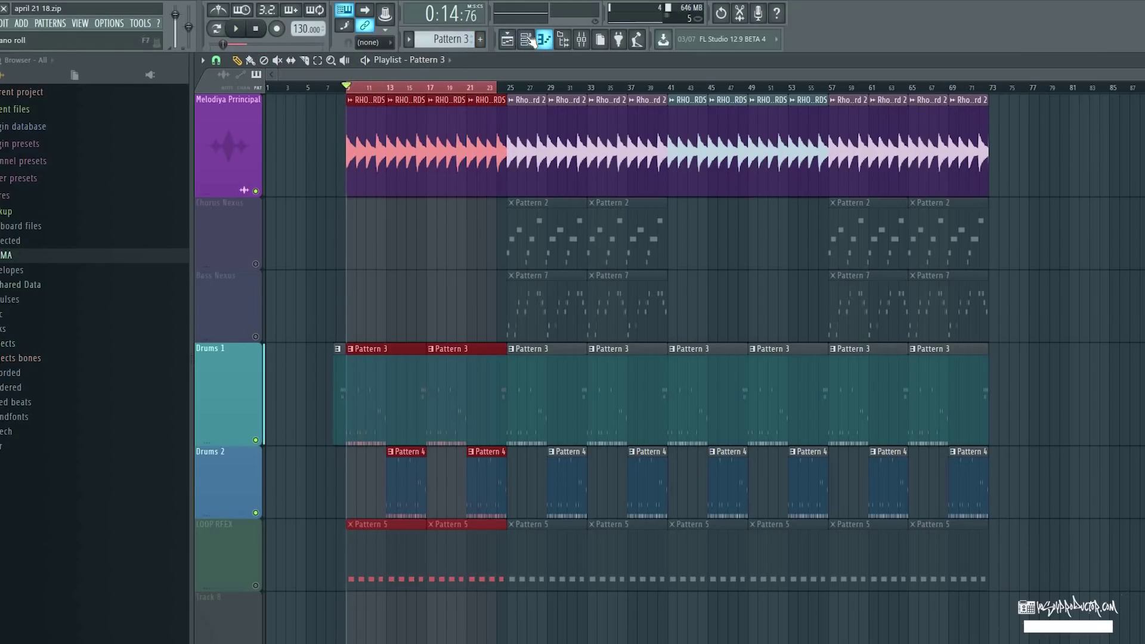
- Unmute the 808 (Uppercut) channel, play the section, and view the 808's Pattern 3 notes in the piano roll
click(527, 40)
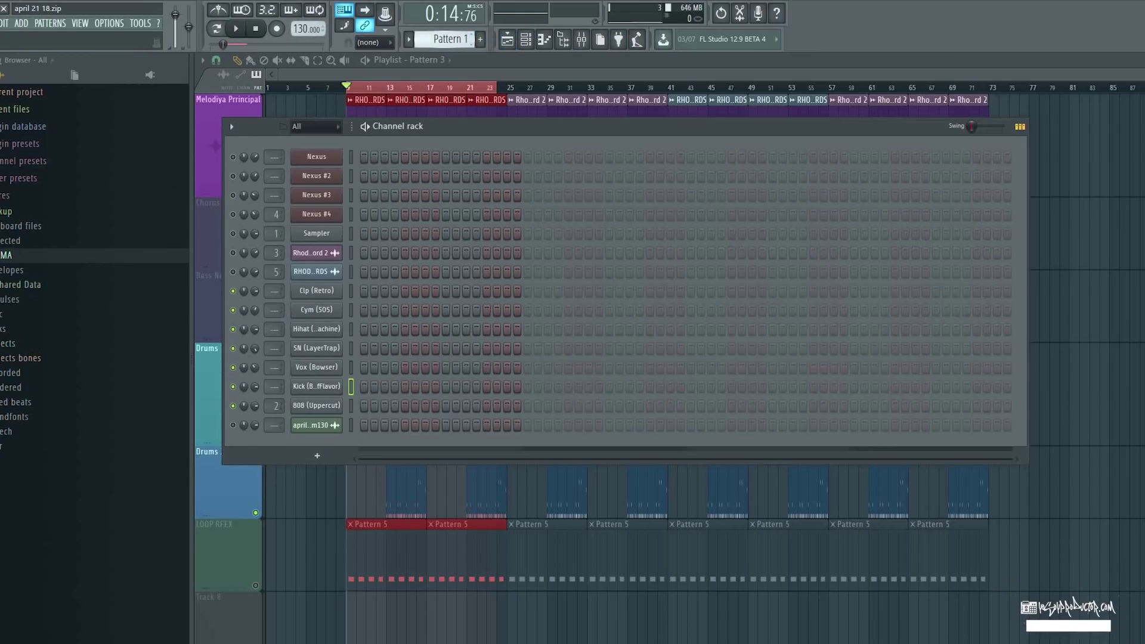
click(236, 29)
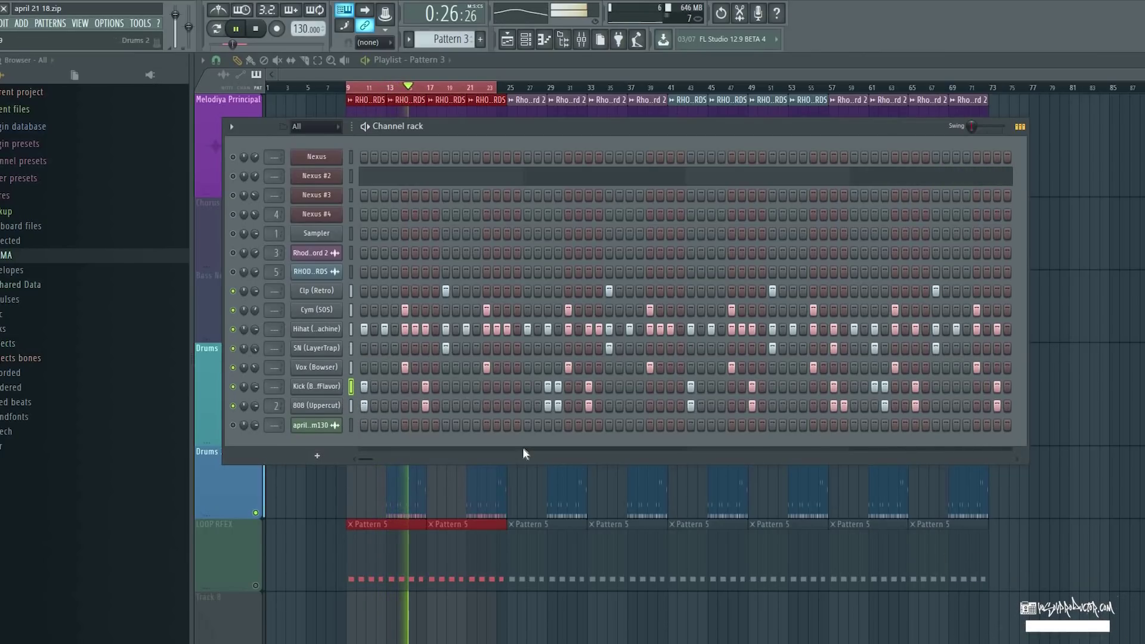
right_click(375, 405)
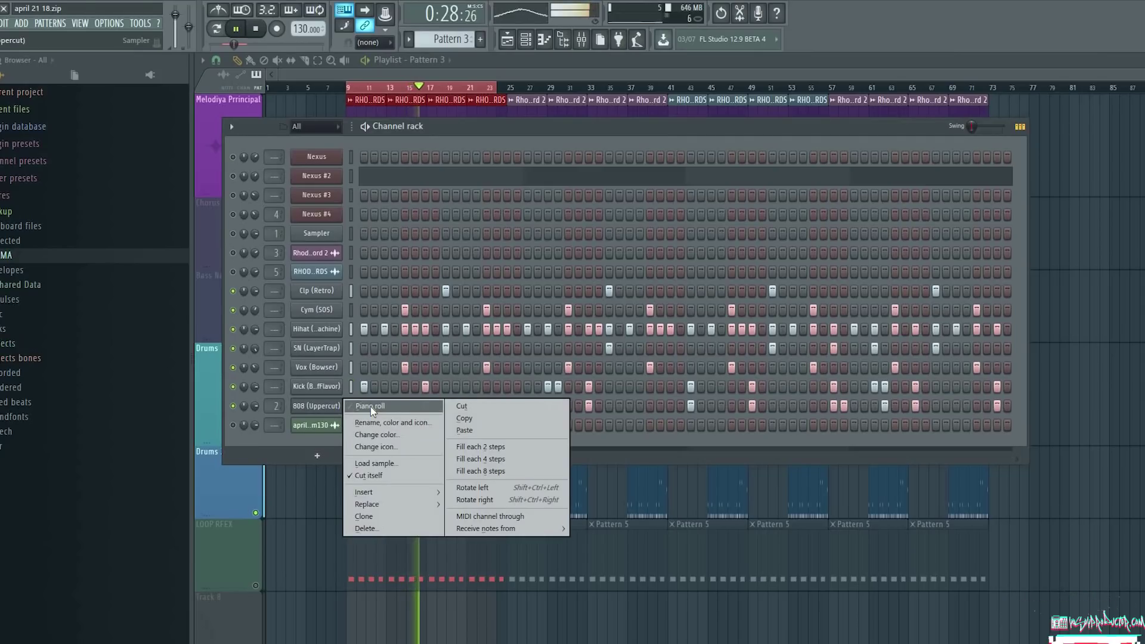
click(371, 408)
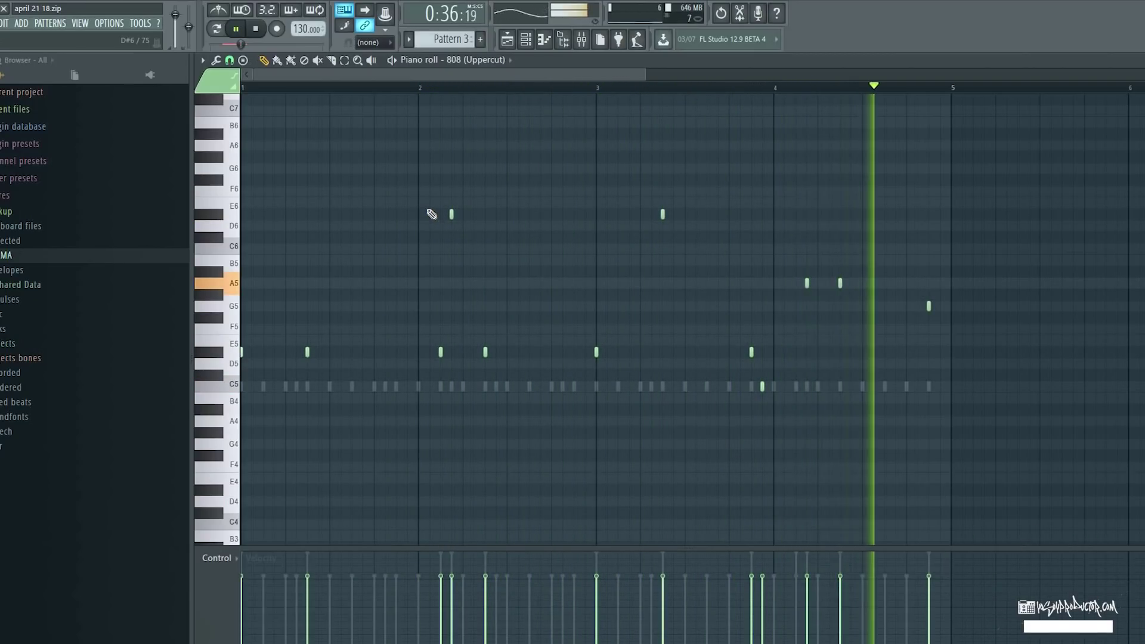
- Inspect the 808 (Uppercut) channel's sample settings and its mixer track while the section plays
click(529, 41)
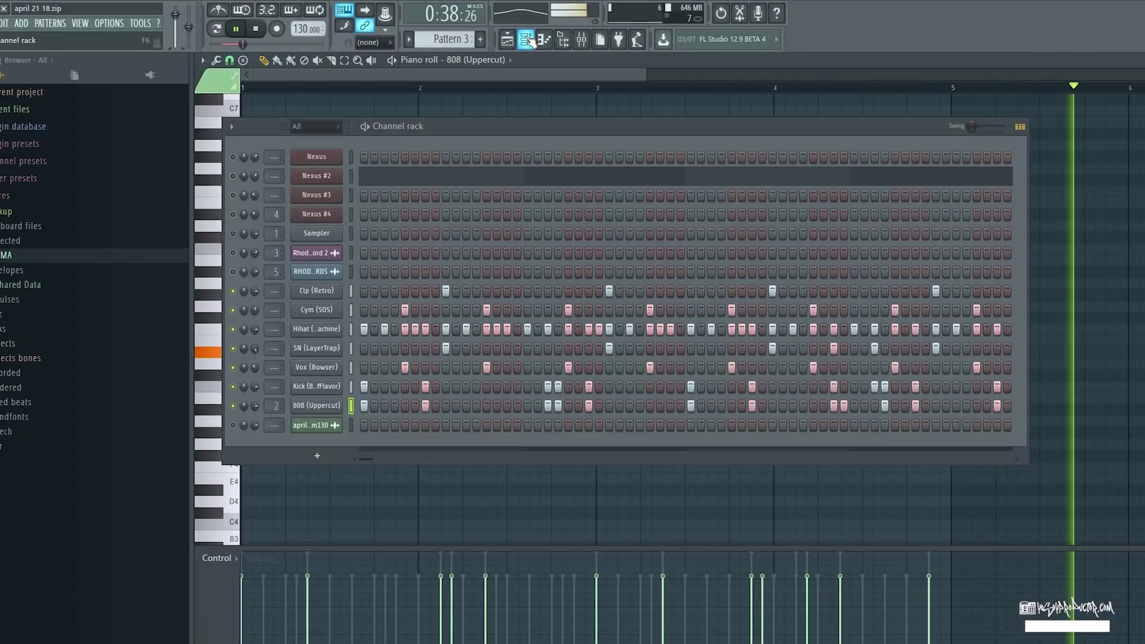
click(313, 409)
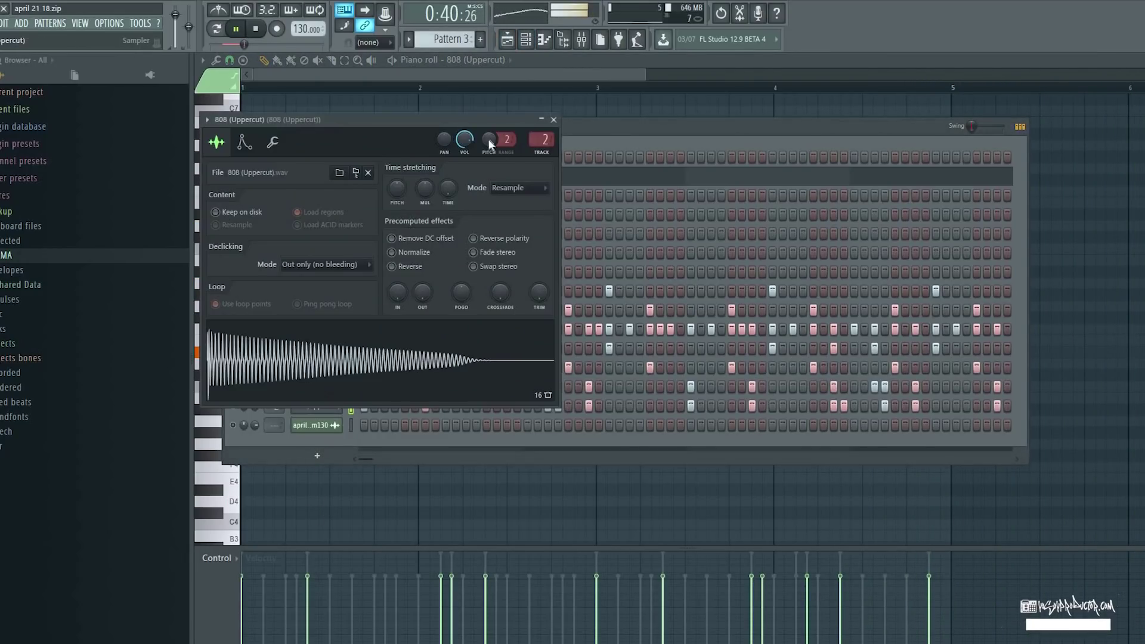
double_click(546, 139)
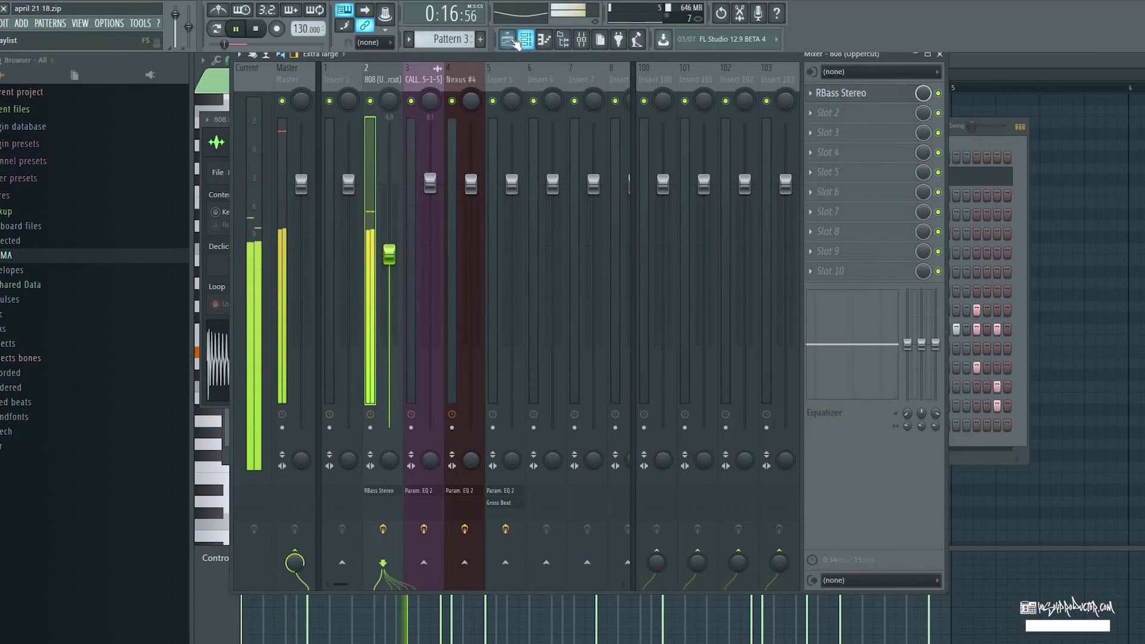
- Reselect the playlist section so the loop runs from bar 9 to bar 25
click(507, 39)
drag(516, 100, 348, 126)
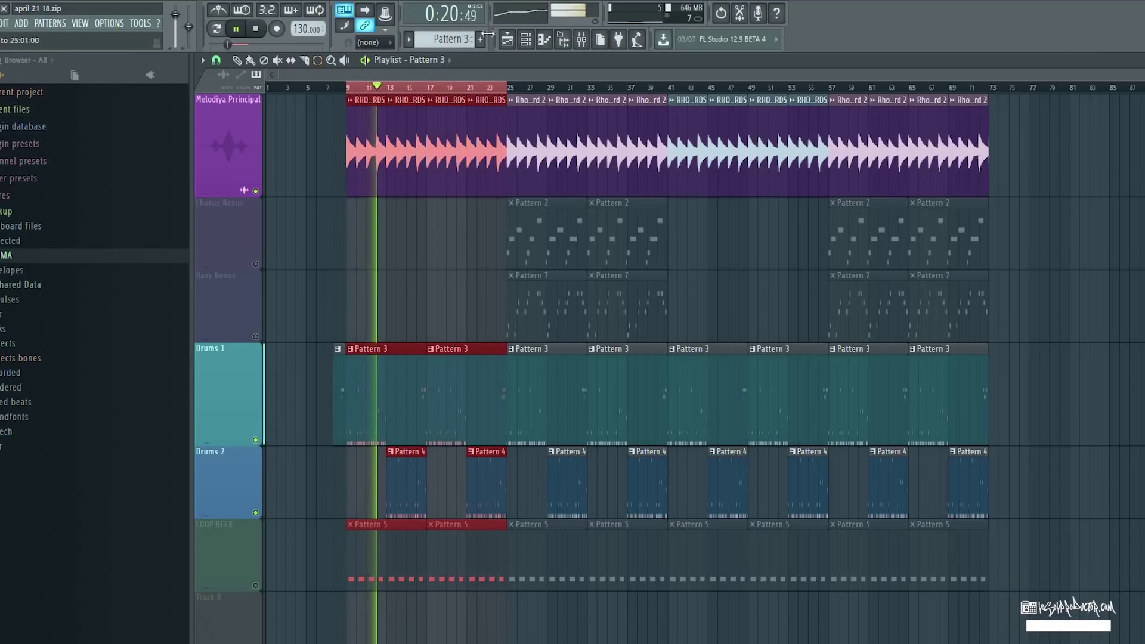
- Bypass RBass Stereo on the 808 (Uppercut) mixer track to compare the sound, then re-enable it
click(526, 39)
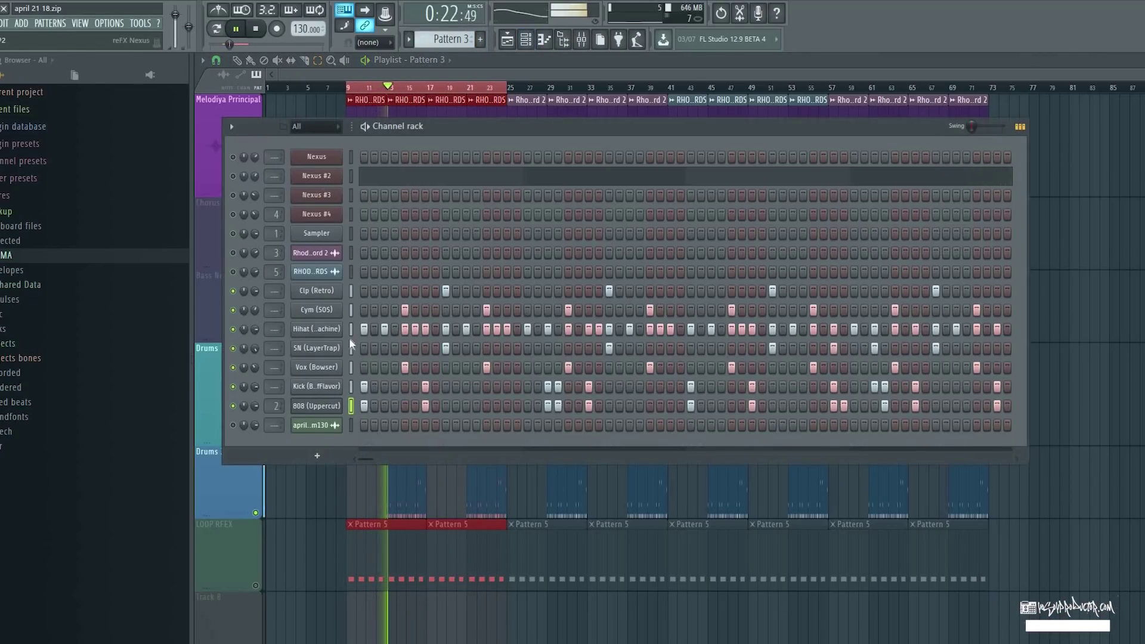
click(321, 409)
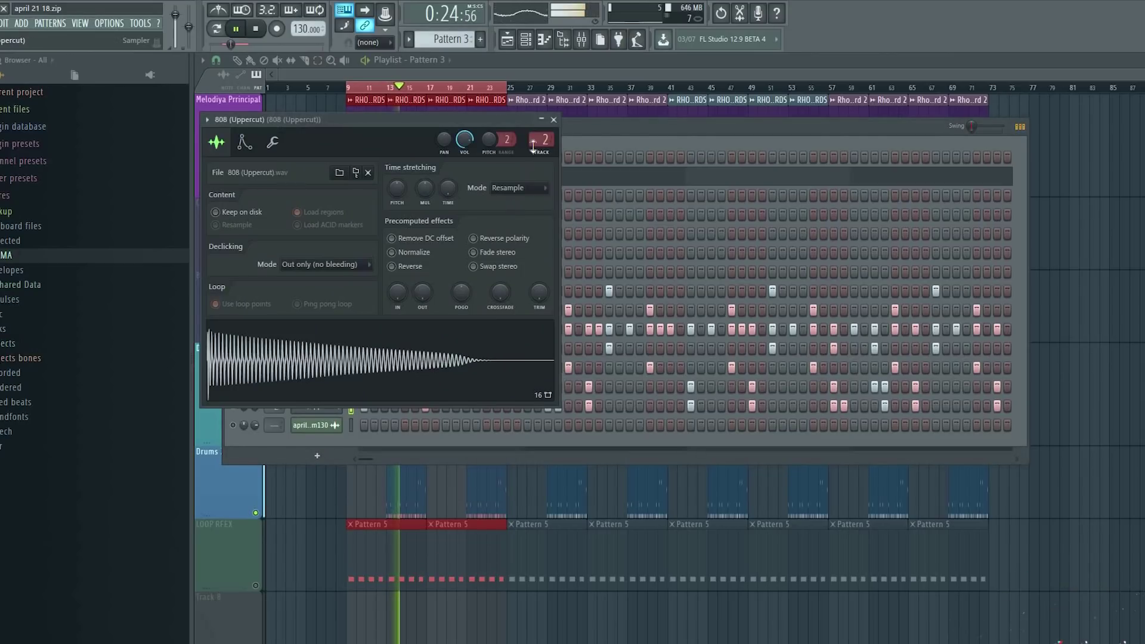
key(F9)
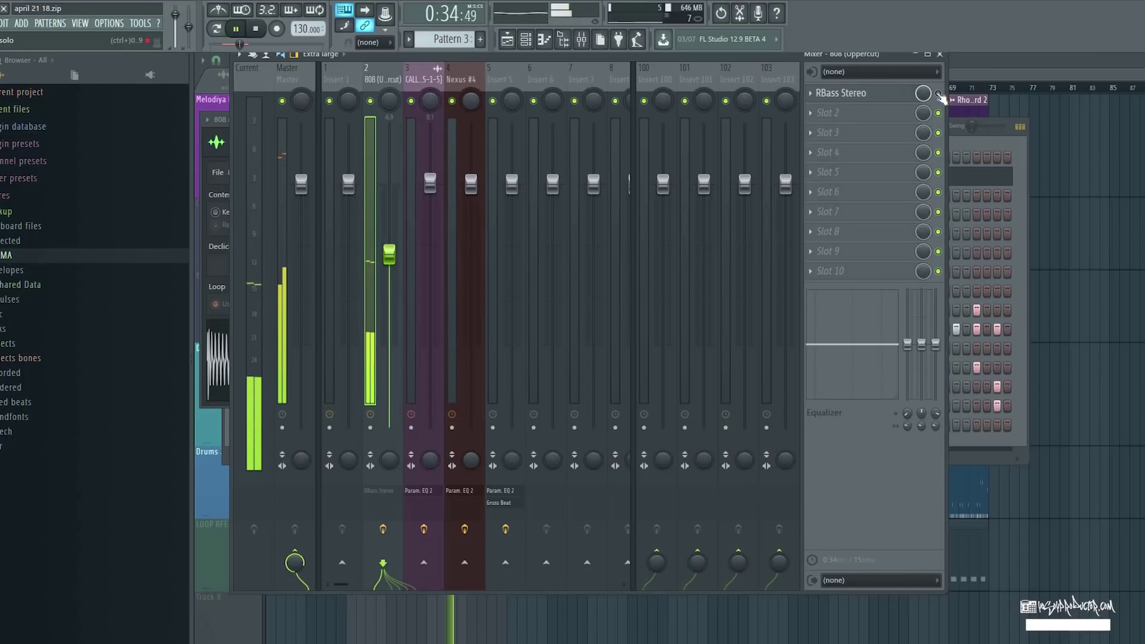
click(937, 93)
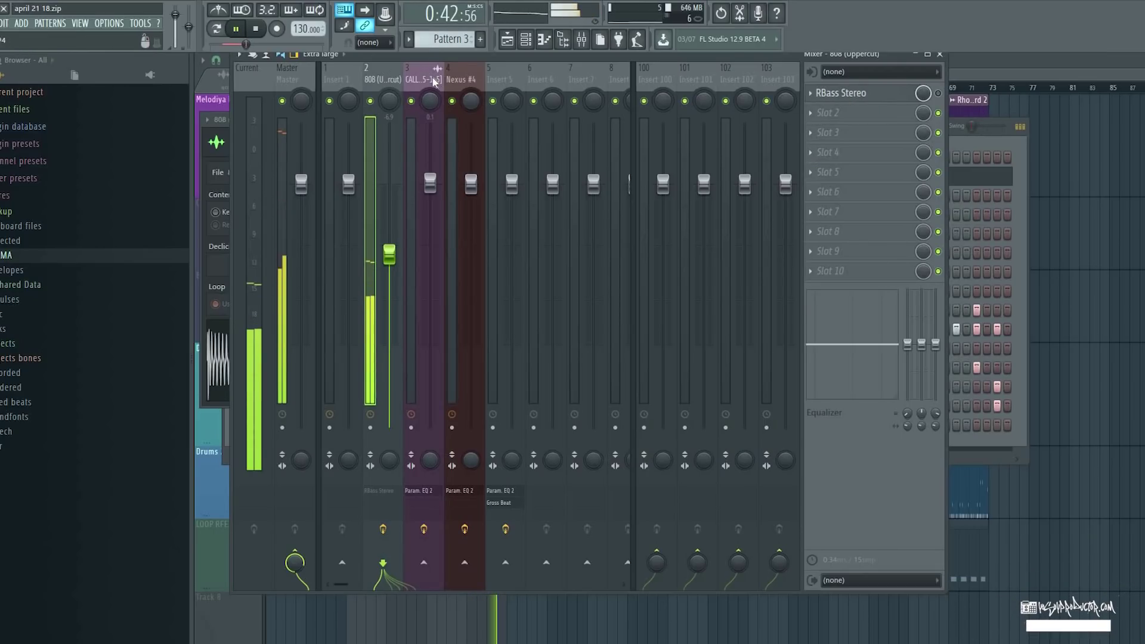
key(Right)
key(Right)
key(Left)
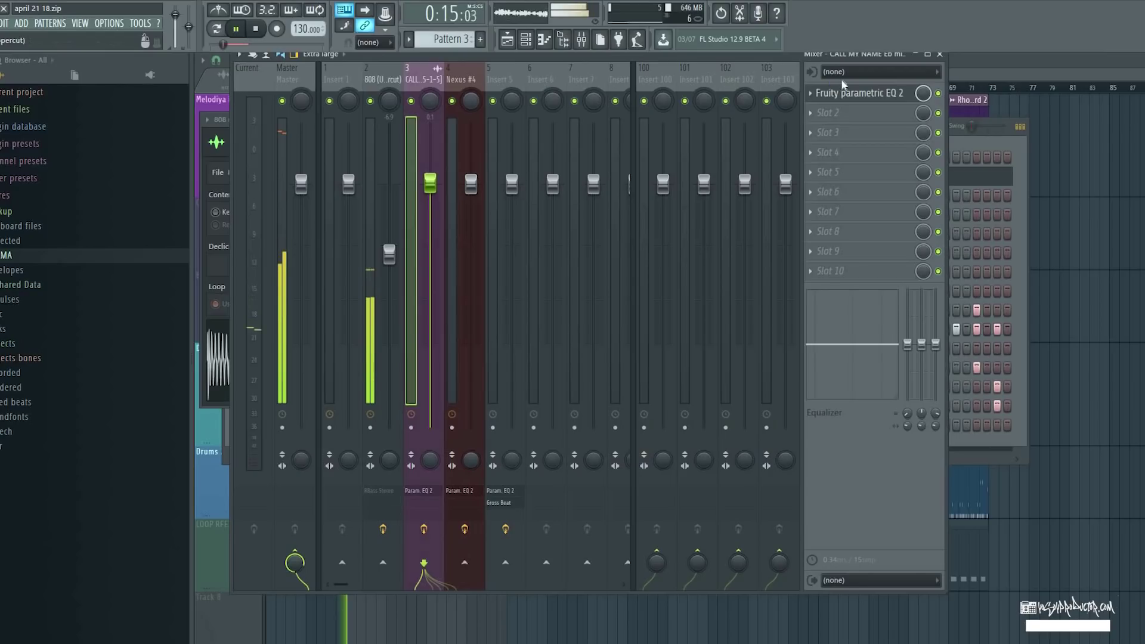
key(Left)
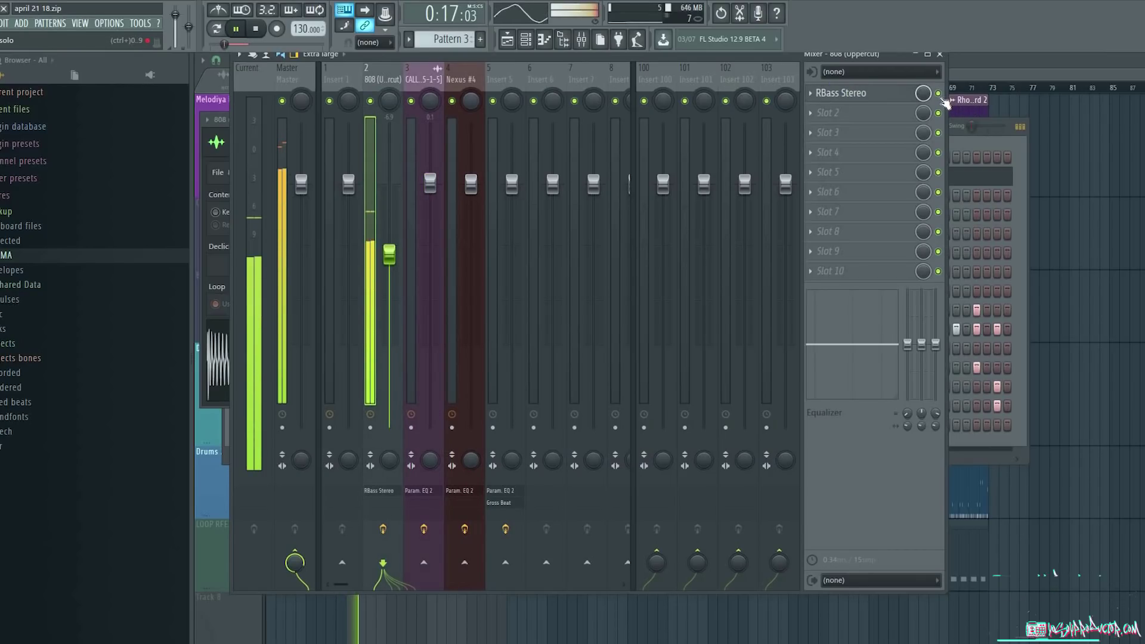
- Examine the RBass Stereo settings on the 808 track, then close the plugin, mixer and 808 channel settings
click(881, 98)
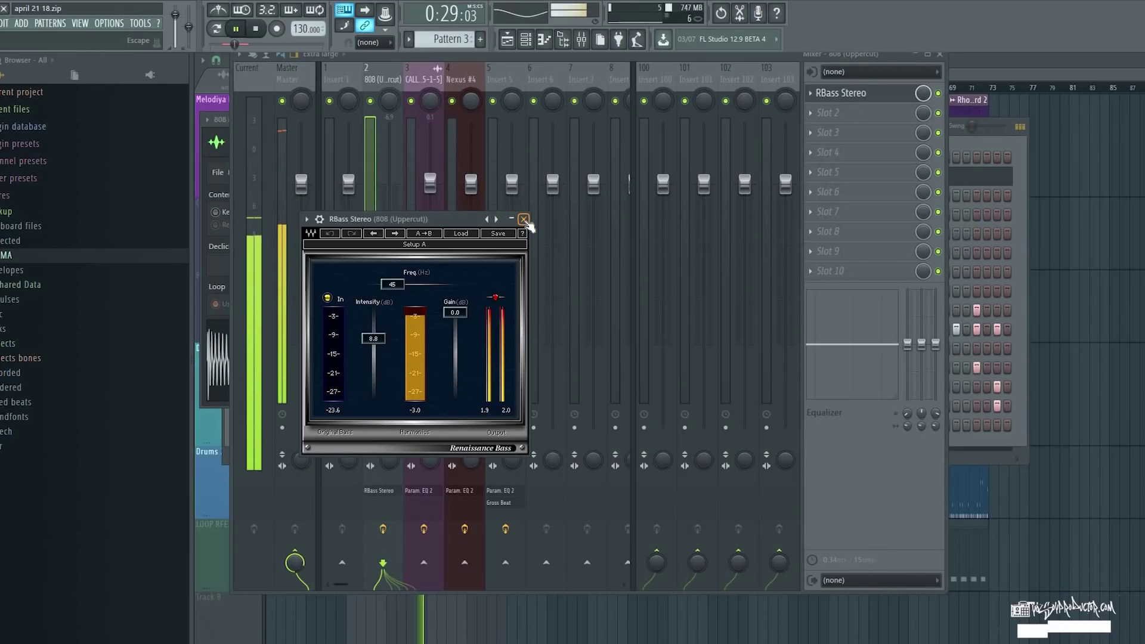
click(524, 220)
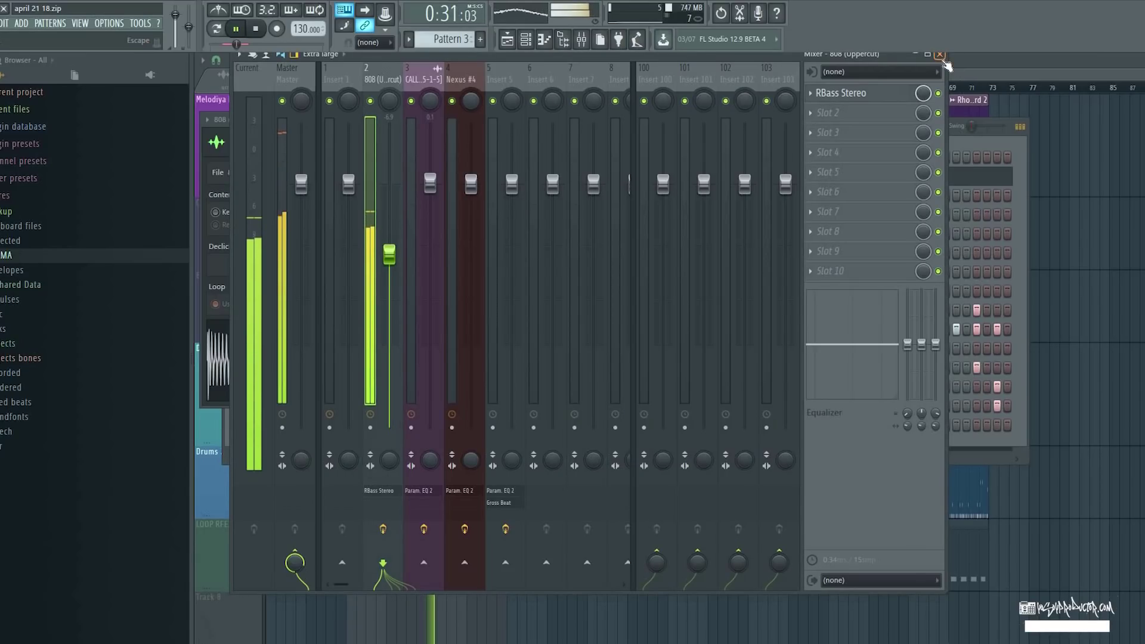
click(939, 55)
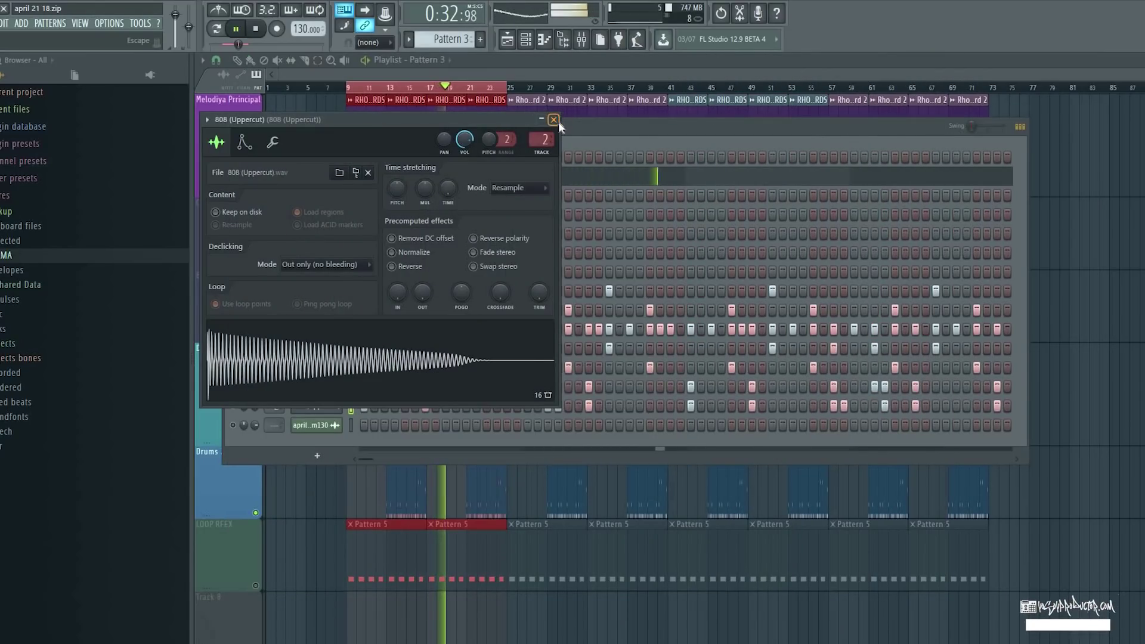
click(558, 122)
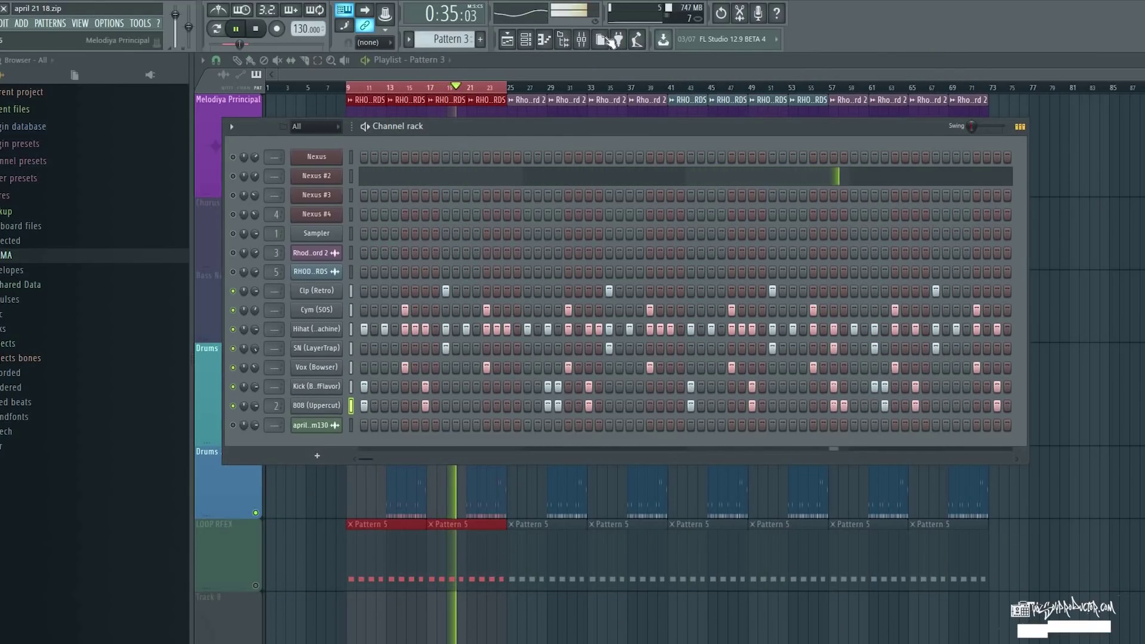
- Unmute the two Rhodes chord channels in the channel rack and return to the playlist to hear them with the drums
click(523, 42)
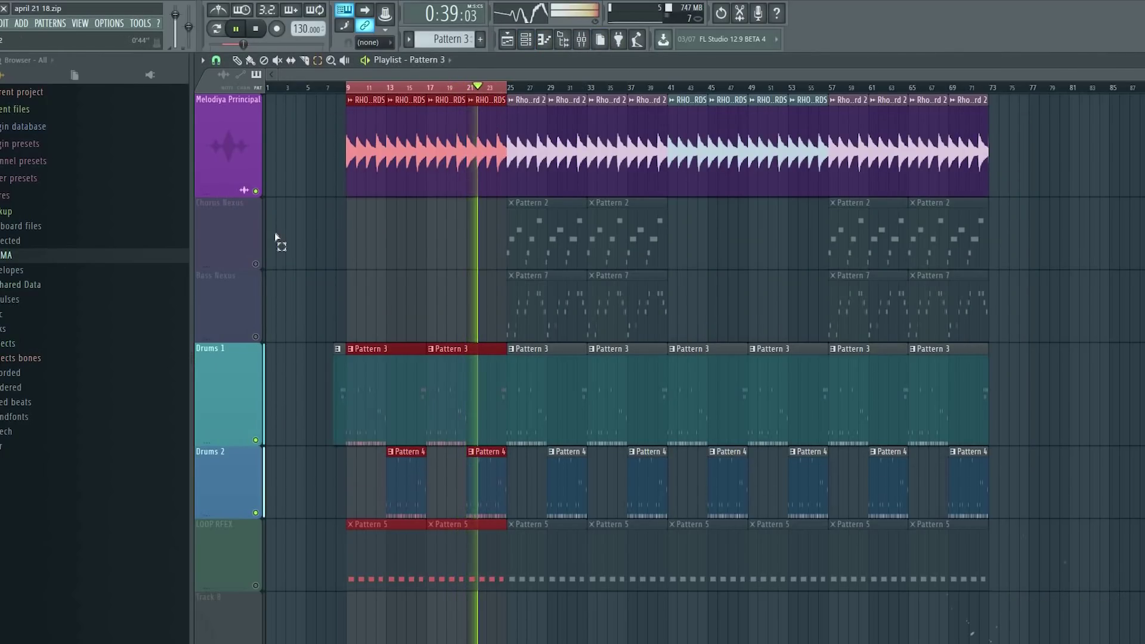
scroll(276, 239, up, 1)
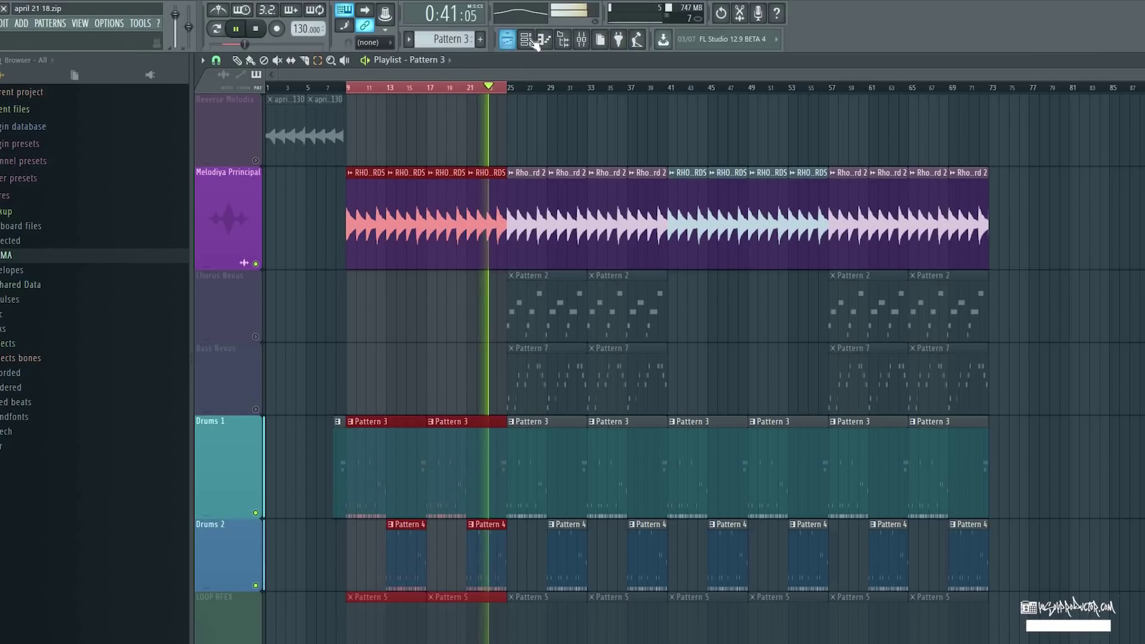
click(525, 42)
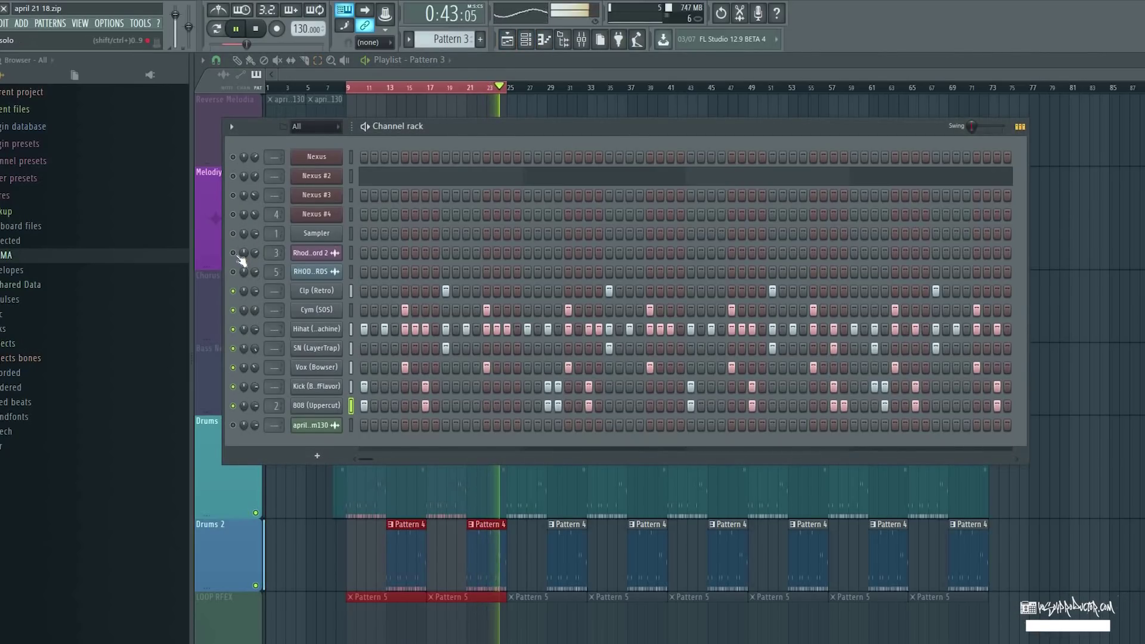
click(511, 40)
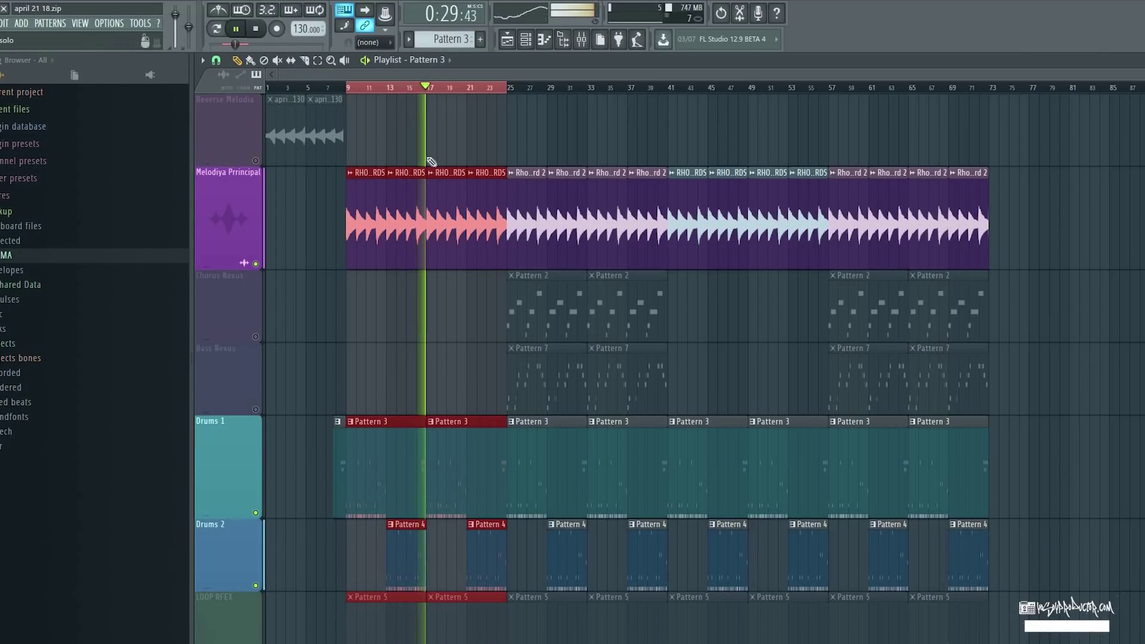
- Solo the Melodiya Principal track and open the RHODE CHORDS clip settings and its mixer track
right_click(255, 264)
double_click(412, 195)
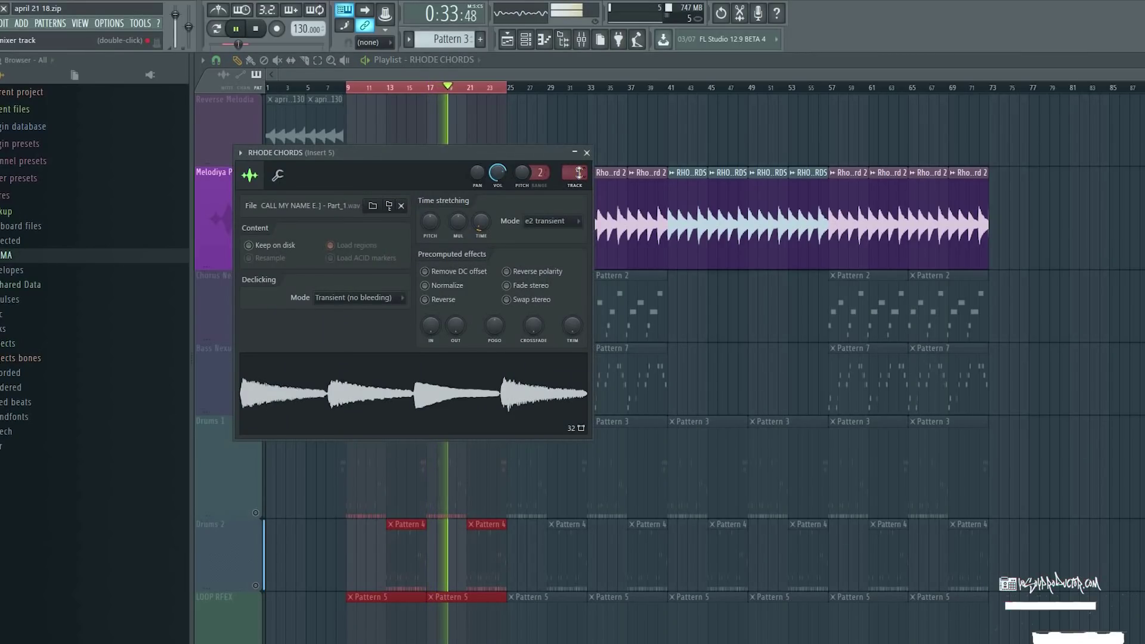
click(578, 174)
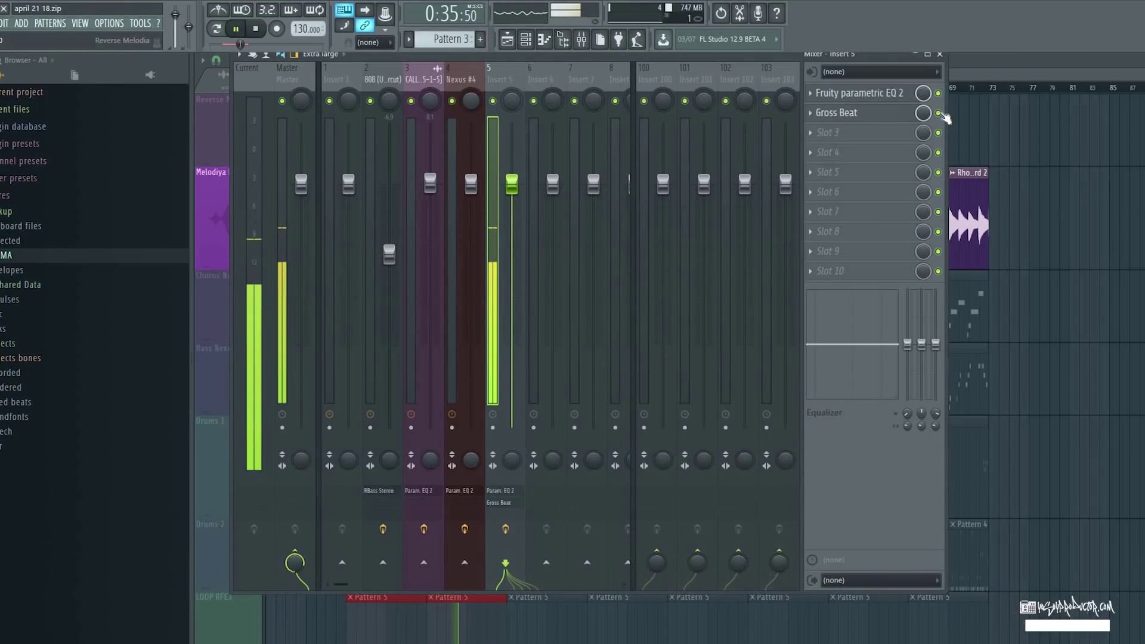
- Compare the chords with Fruity parametric EQ 2 and Gross Beat bypassed, then re-enable the EQ and examine its curve
click(938, 94)
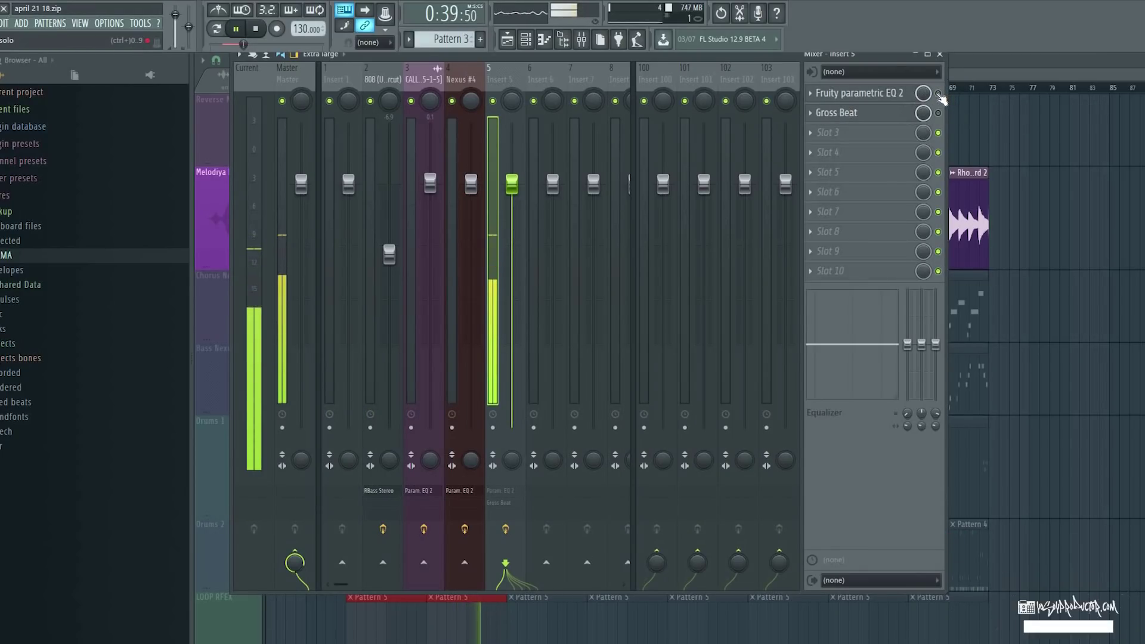
click(937, 93)
click(858, 93)
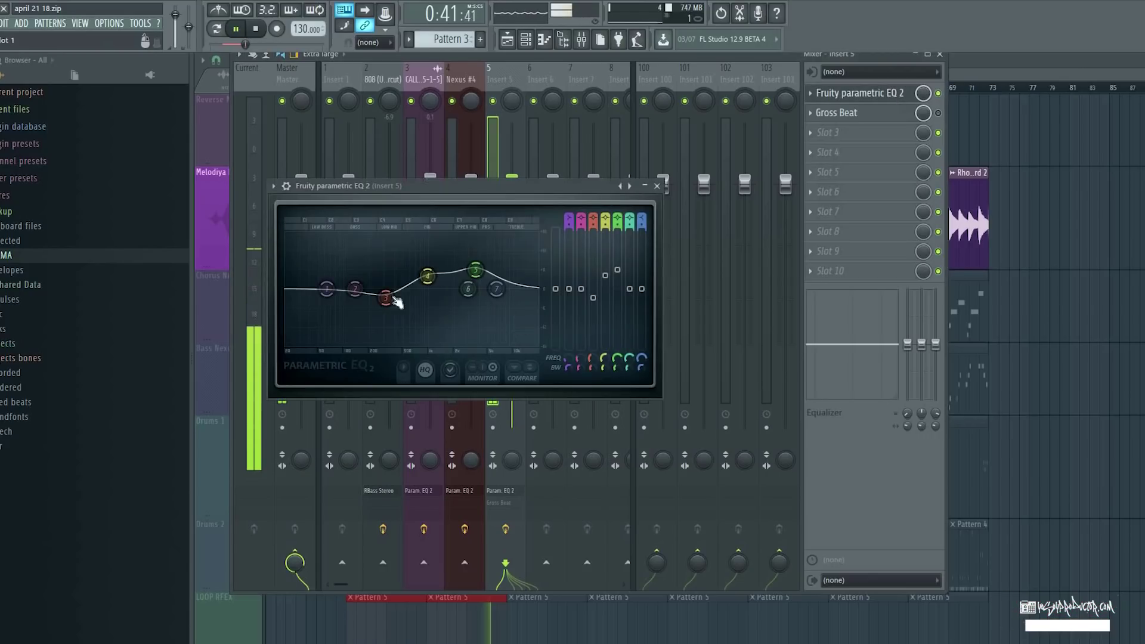
click(656, 185)
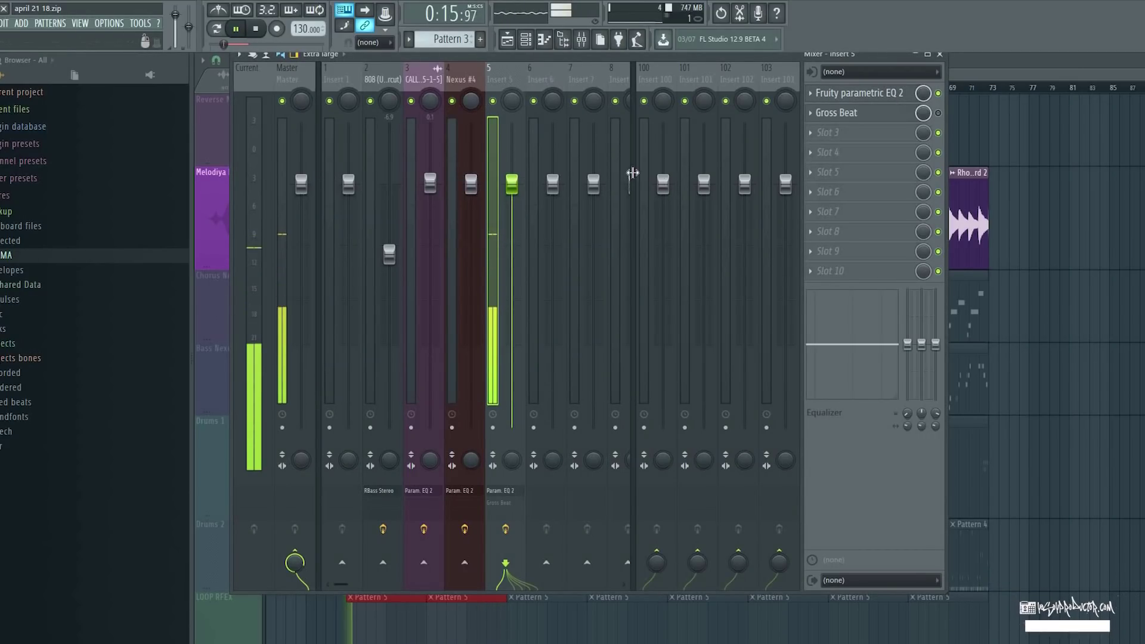
- Examine Gross Beat's Stut 4 time envelope, re-enable the effect, and close the plugin, mixer and RHODE CHORDS settings
click(863, 116)
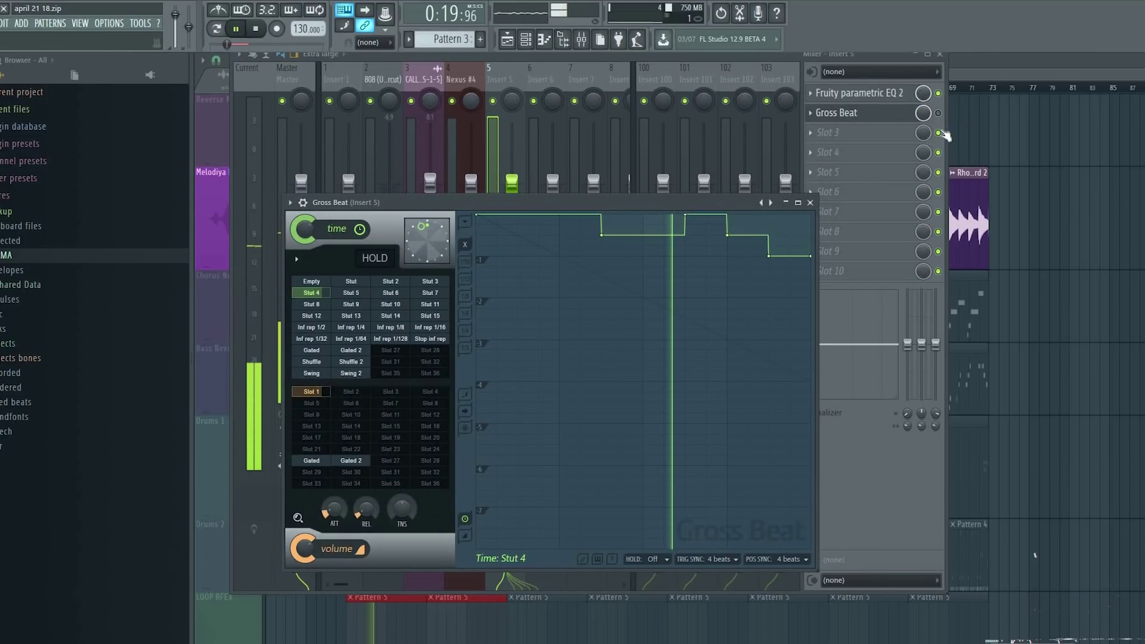
key(Escape)
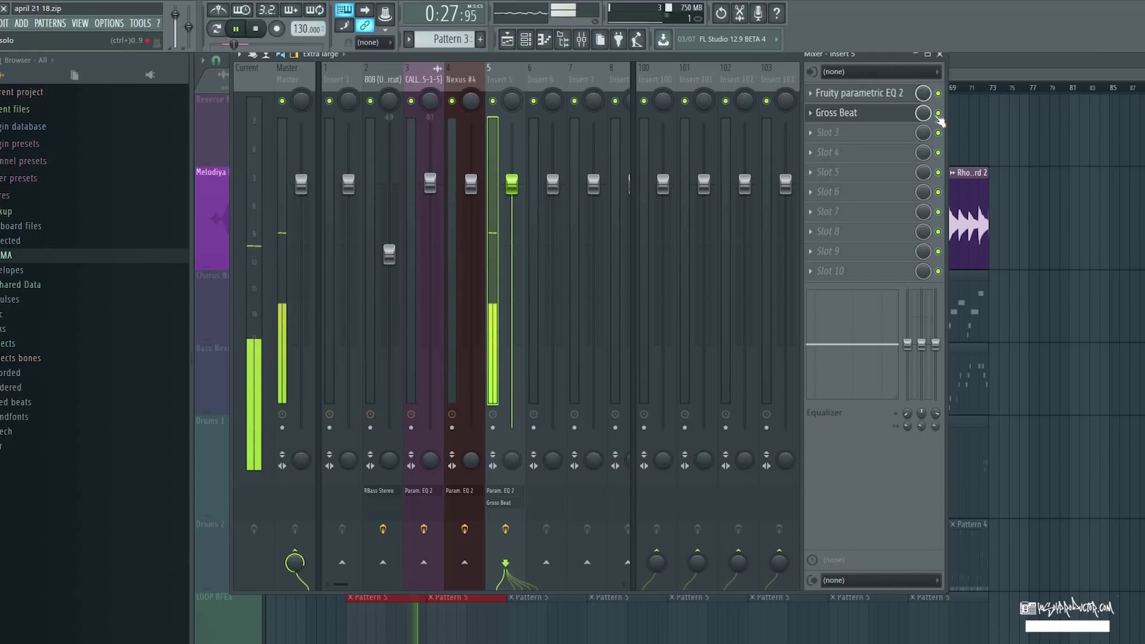
click(939, 56)
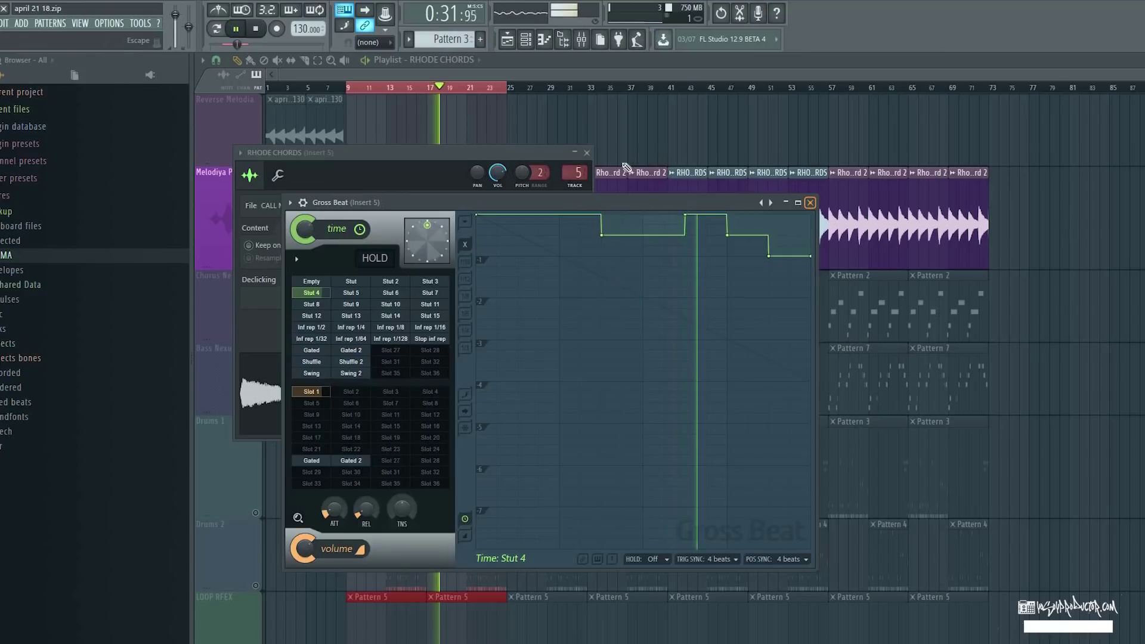
click(810, 203)
click(586, 153)
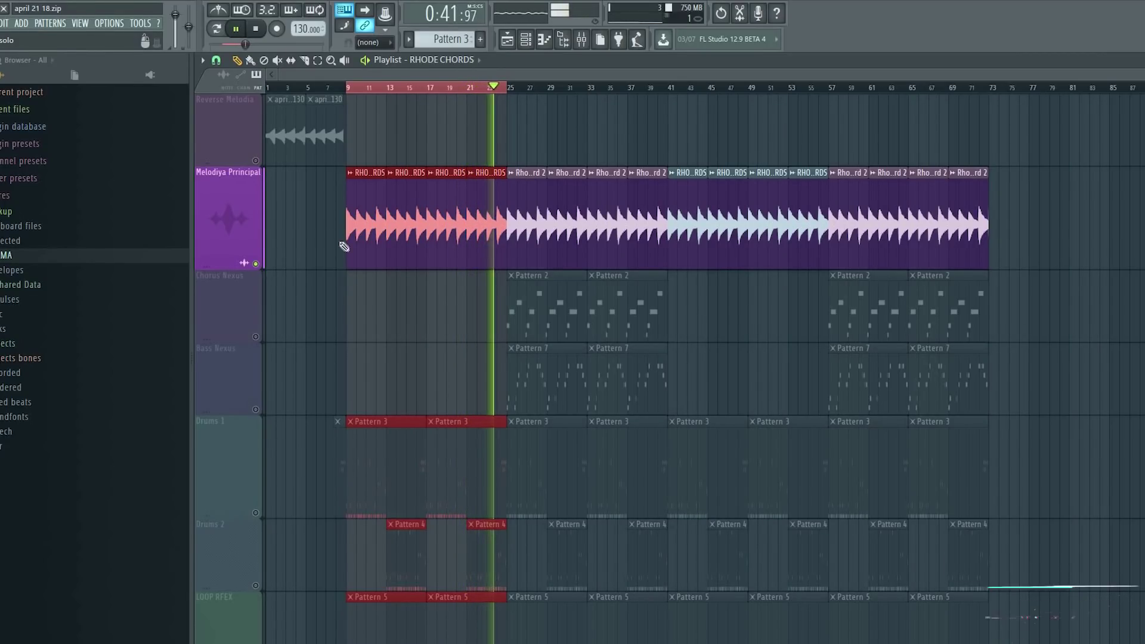
- Take the Melodiya Principal track off solo and solo the LOOP RFEX track instead
right_click(257, 265)
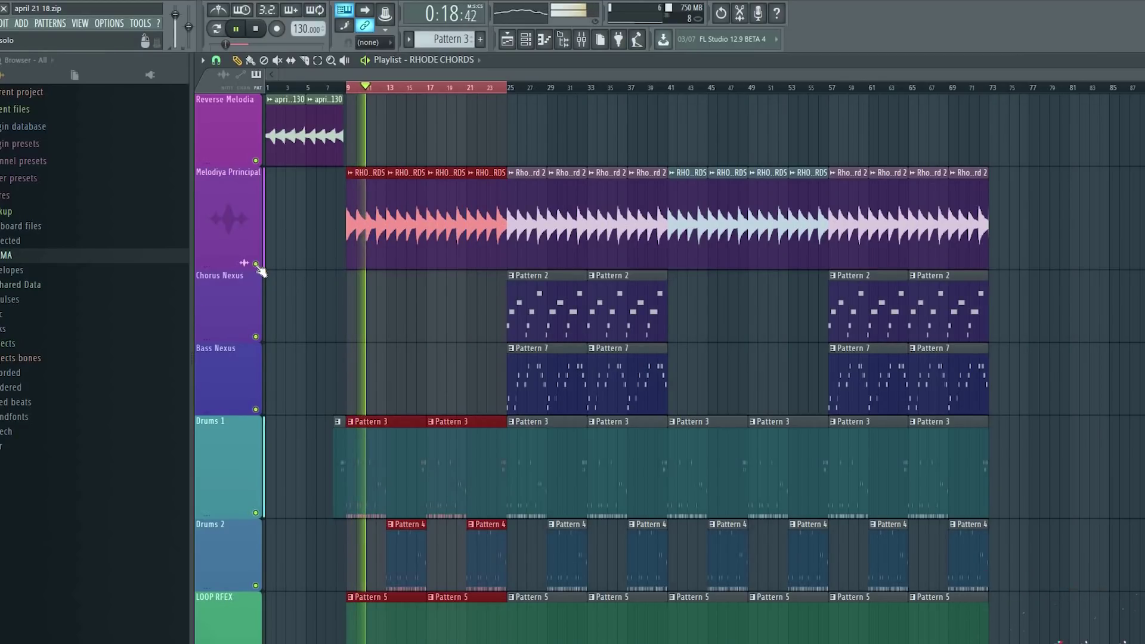
scroll(260, 269, down, 3)
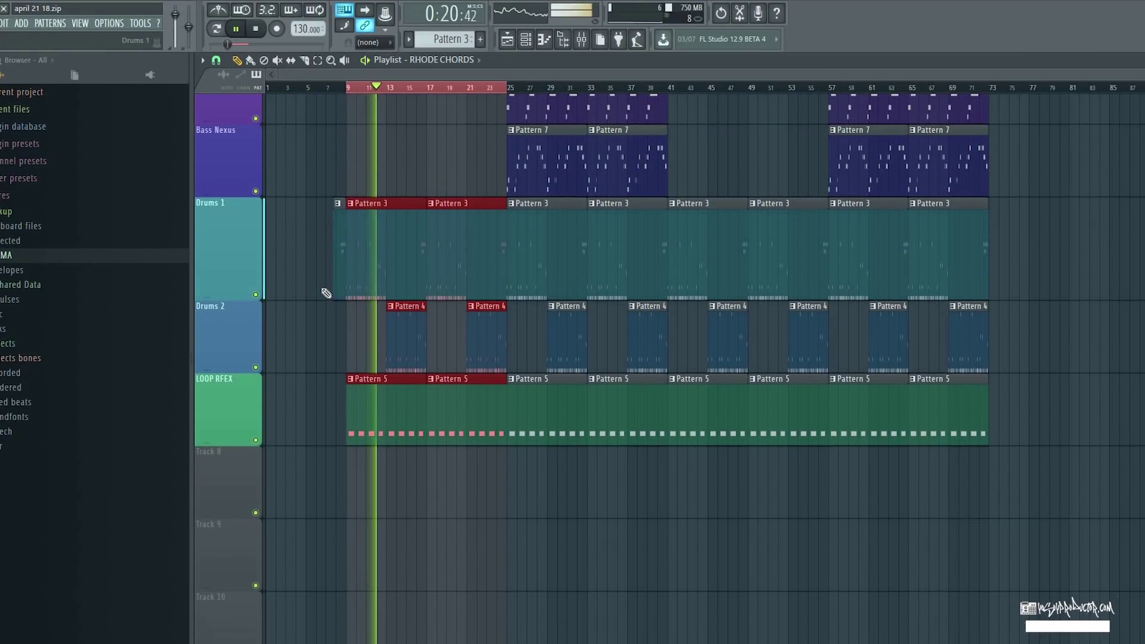
right_click(256, 441)
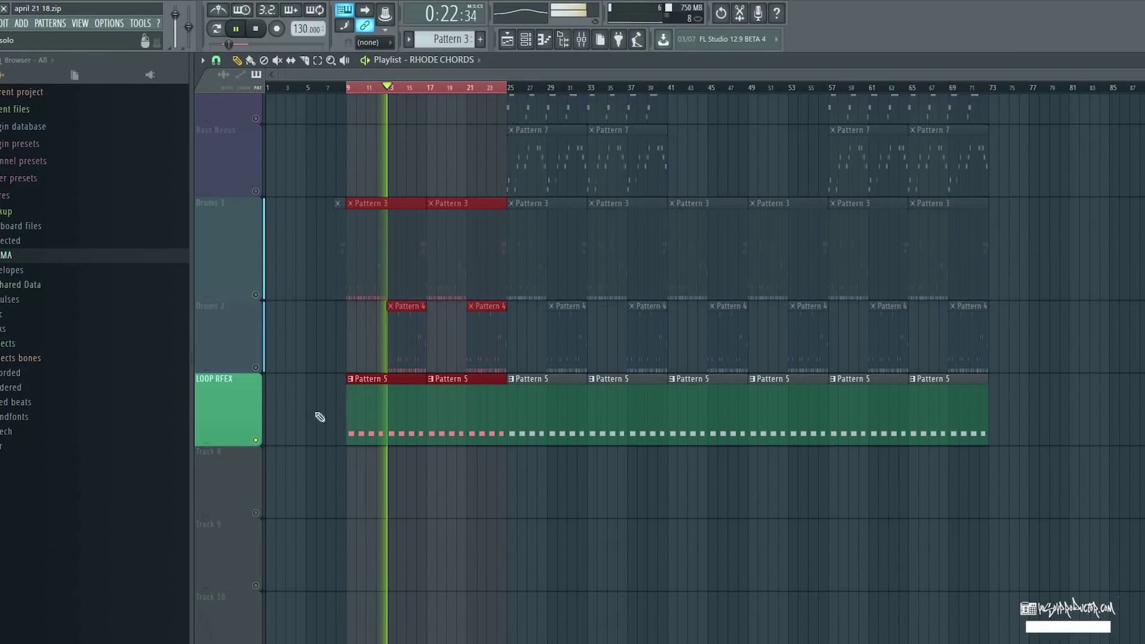
- Open Pattern 5's notes, unmute the Nexus #3 channel, and inspect its DL Boss DR55 Loop120 preset
double_click(421, 427)
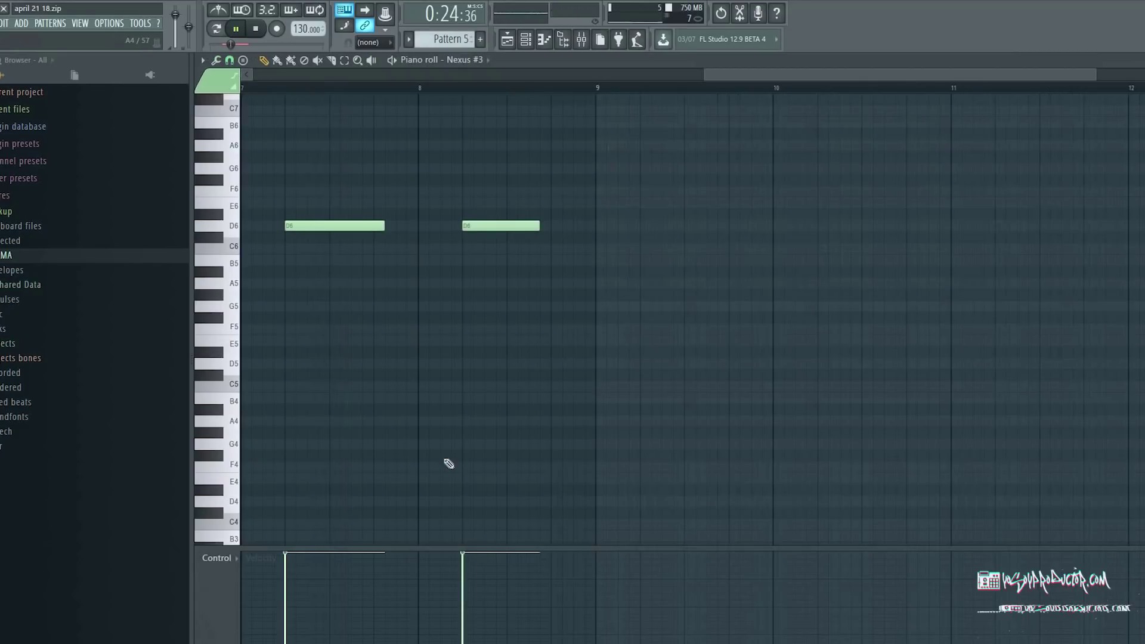
click(525, 40)
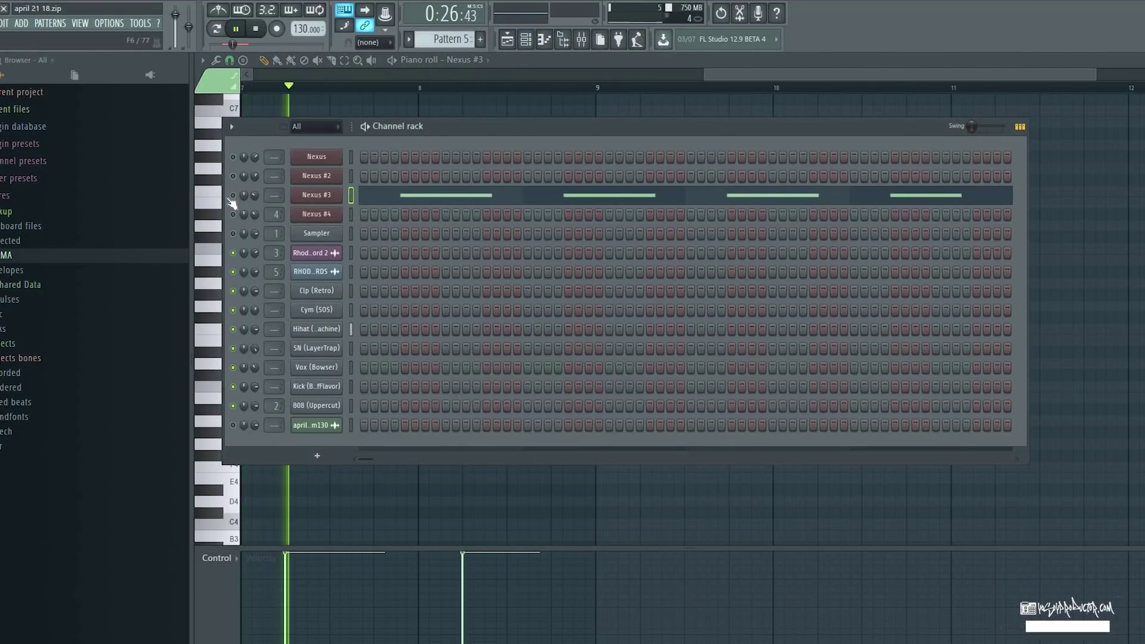
click(314, 197)
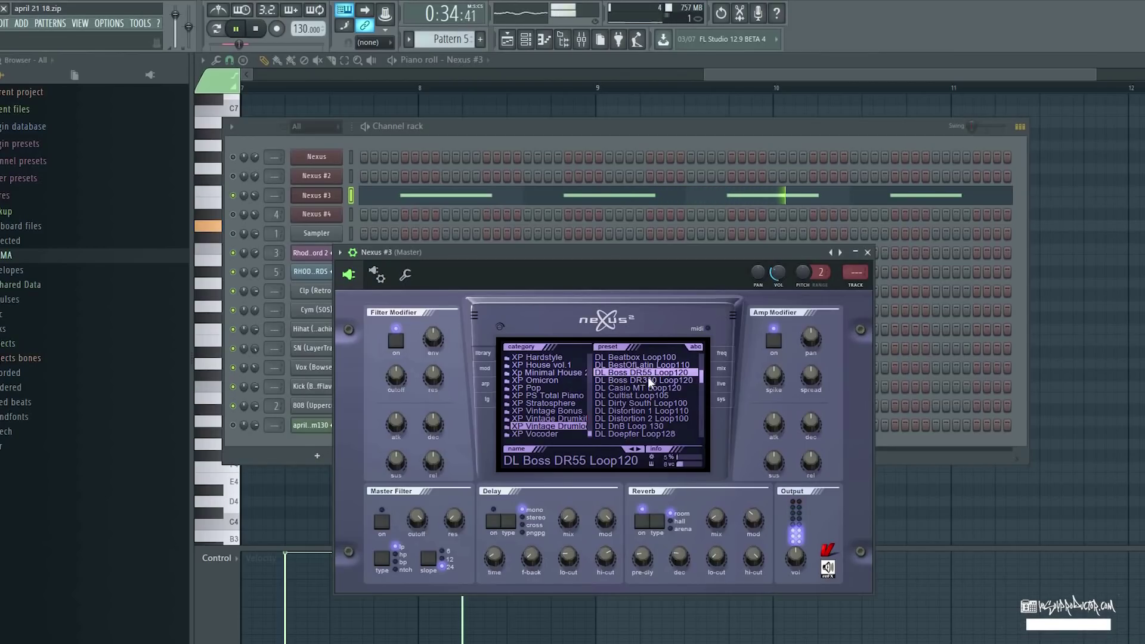
click(868, 252)
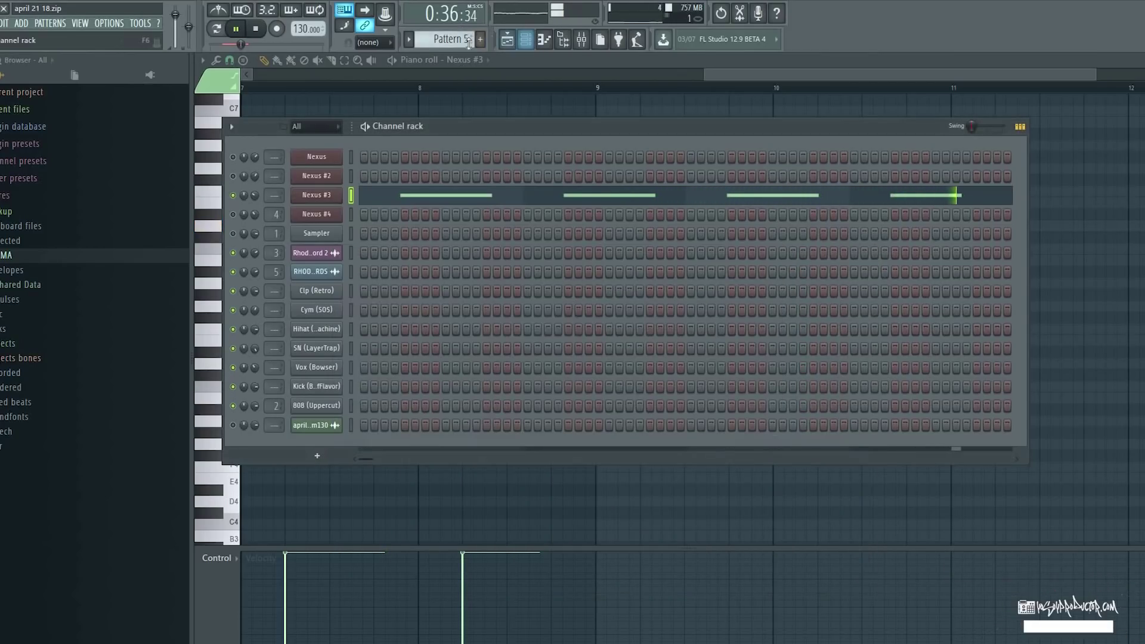
- Return to the playlist and unmute the Drums 1 and Drums 2 tracks to play them together with LOOP RFEX
click(512, 42)
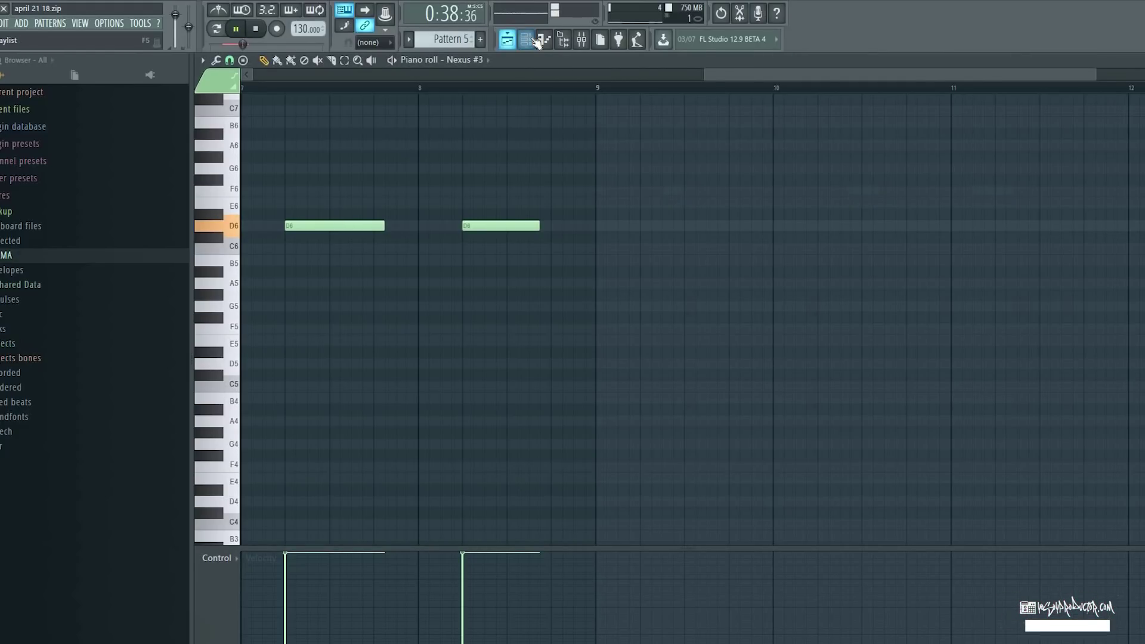
click(538, 42)
click(525, 39)
click(525, 40)
click(526, 39)
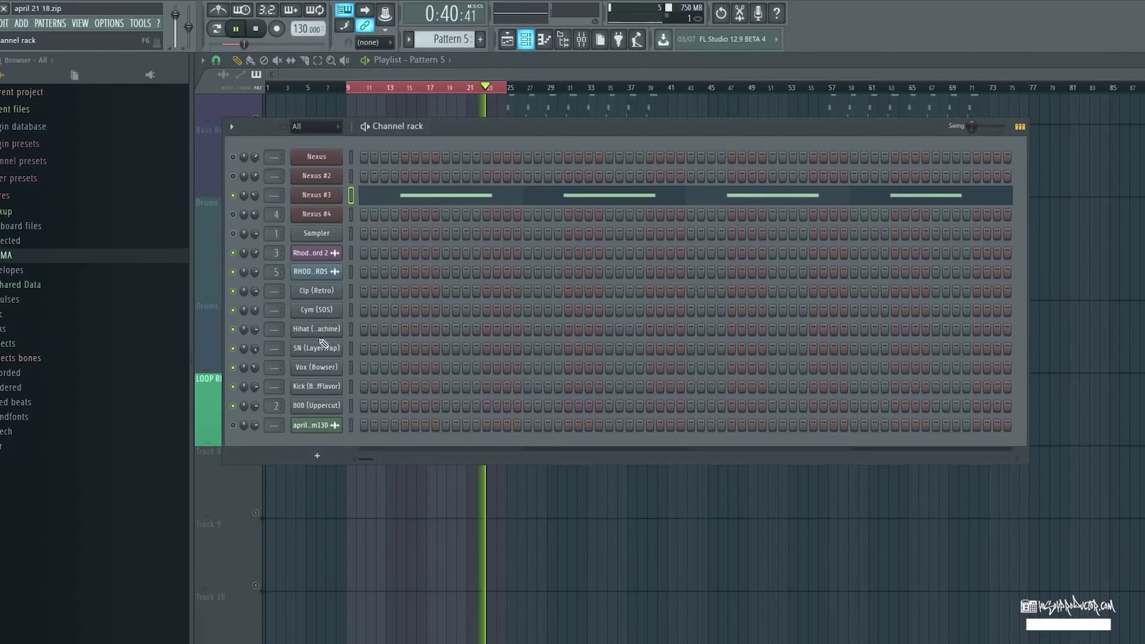
key(F6)
click(255, 295)
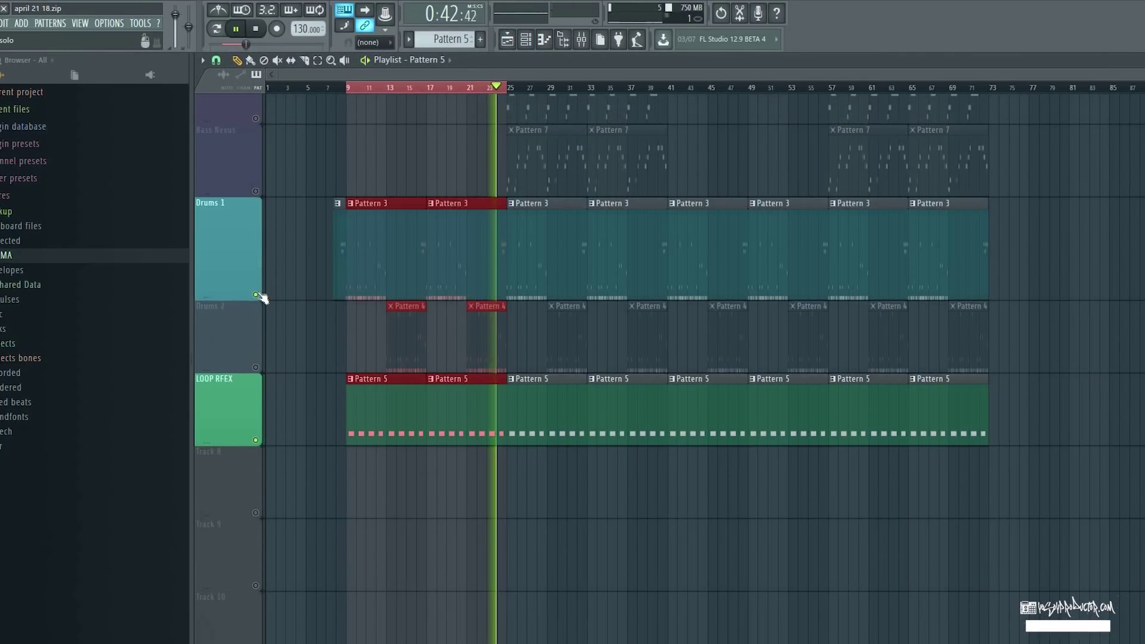
click(256, 368)
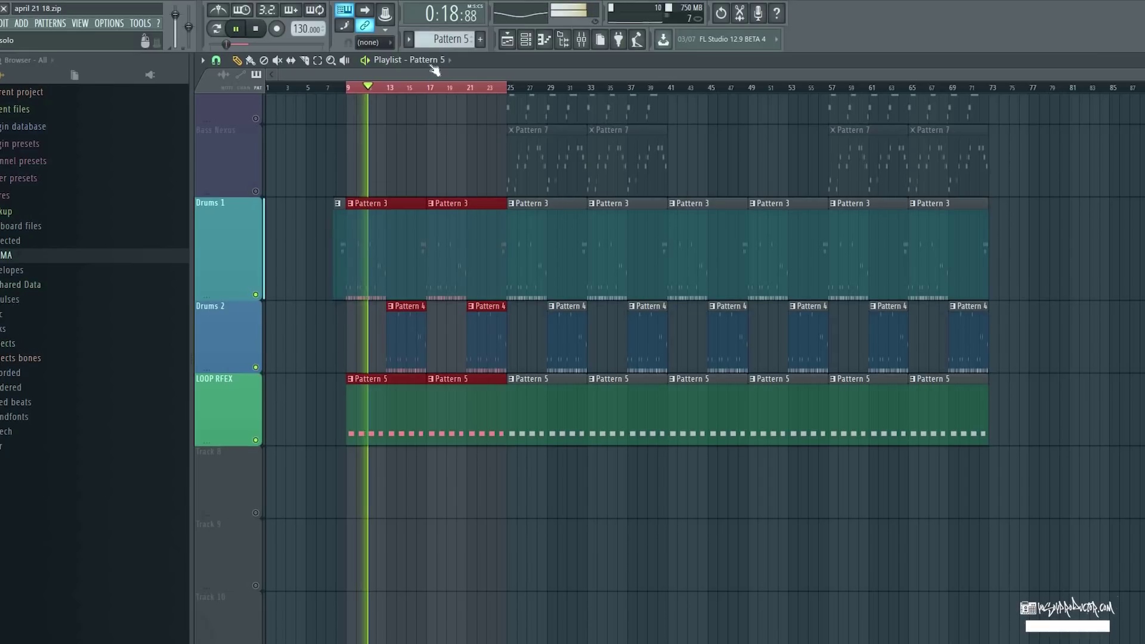
click(526, 40)
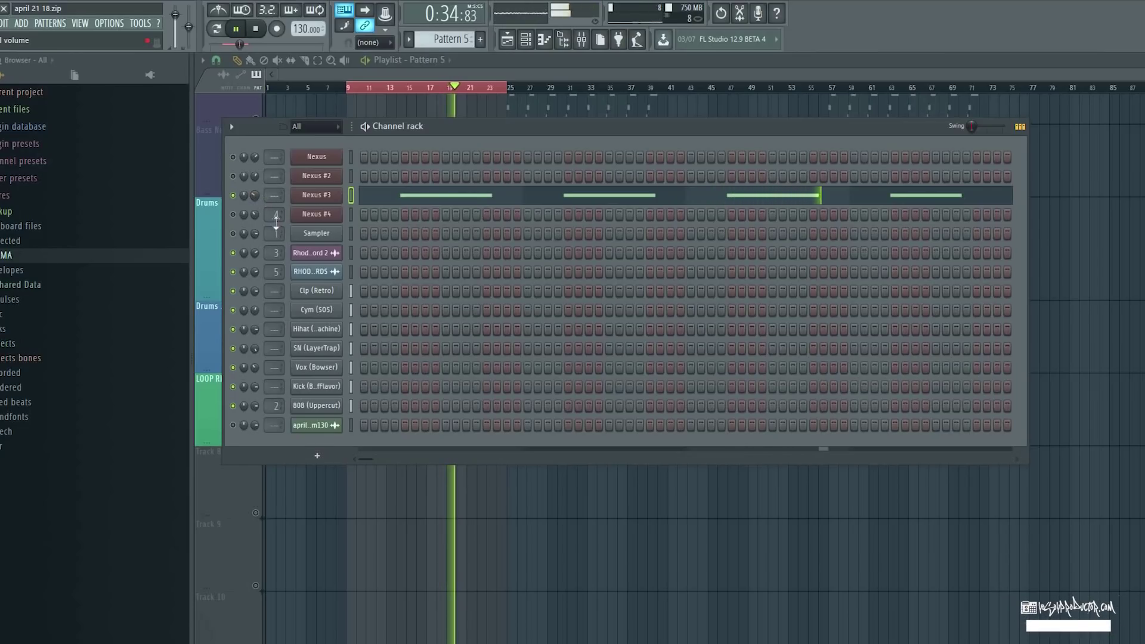
click(526, 39)
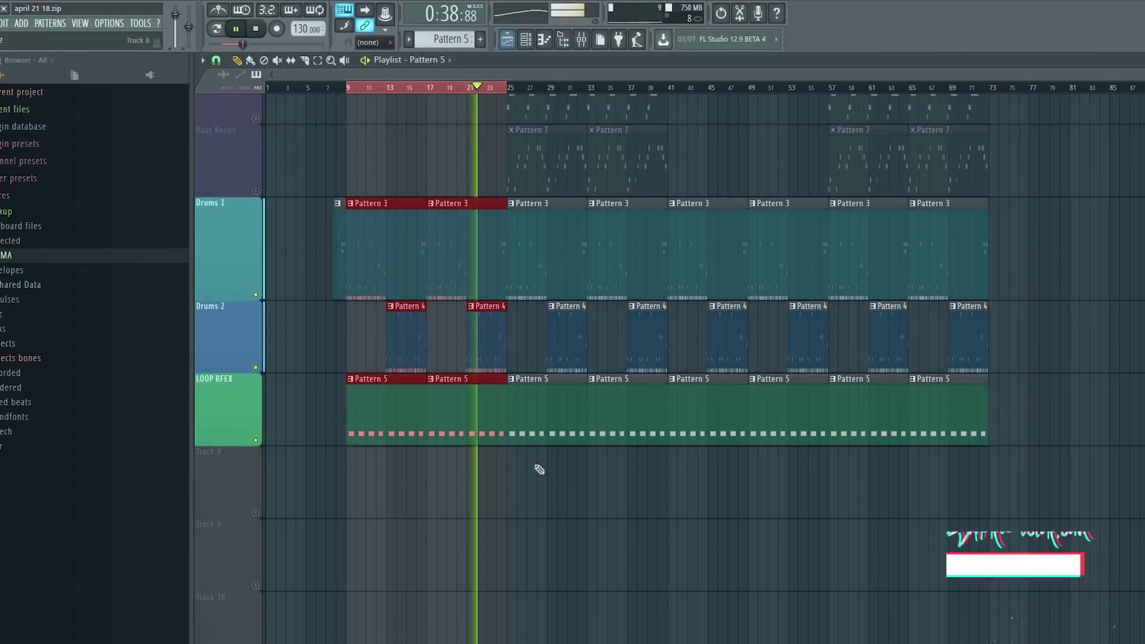
scroll(539, 470, up, 6)
scroll(536, 468, down, 6)
scroll(537, 468, up, 6)
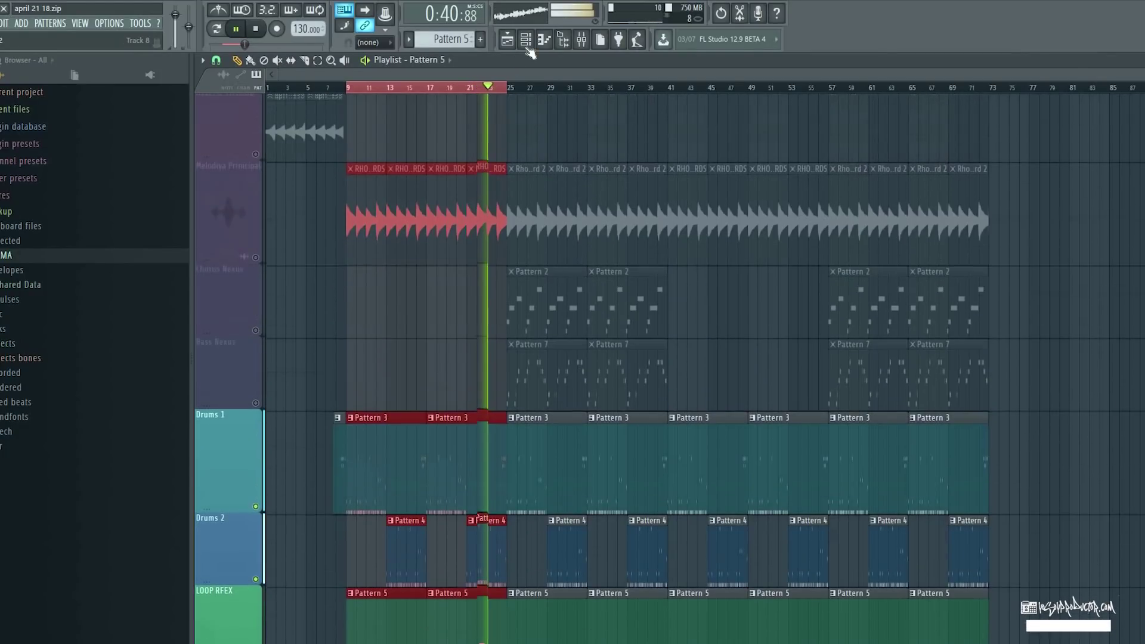
- Unmute the Nexus #2 channel, show its DR Alesis Kit preset, and make Pattern 3 the active pattern
click(526, 39)
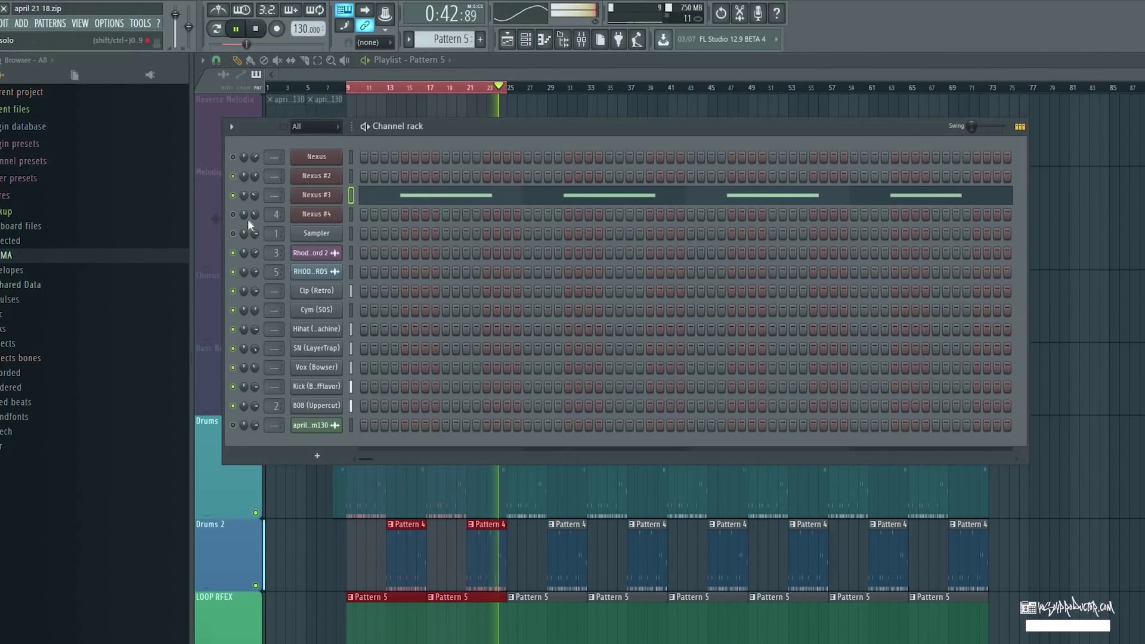
click(315, 176)
key(KP_Add)
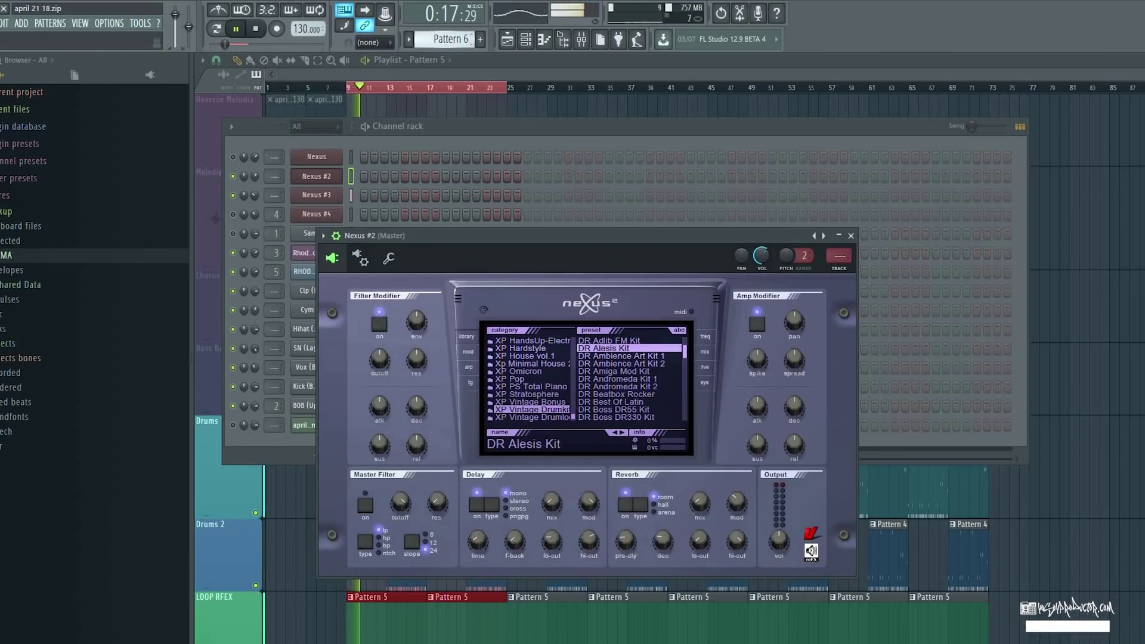
key(KP_Subtract)
key(KP_Subtract)
key(KP_Subtract)
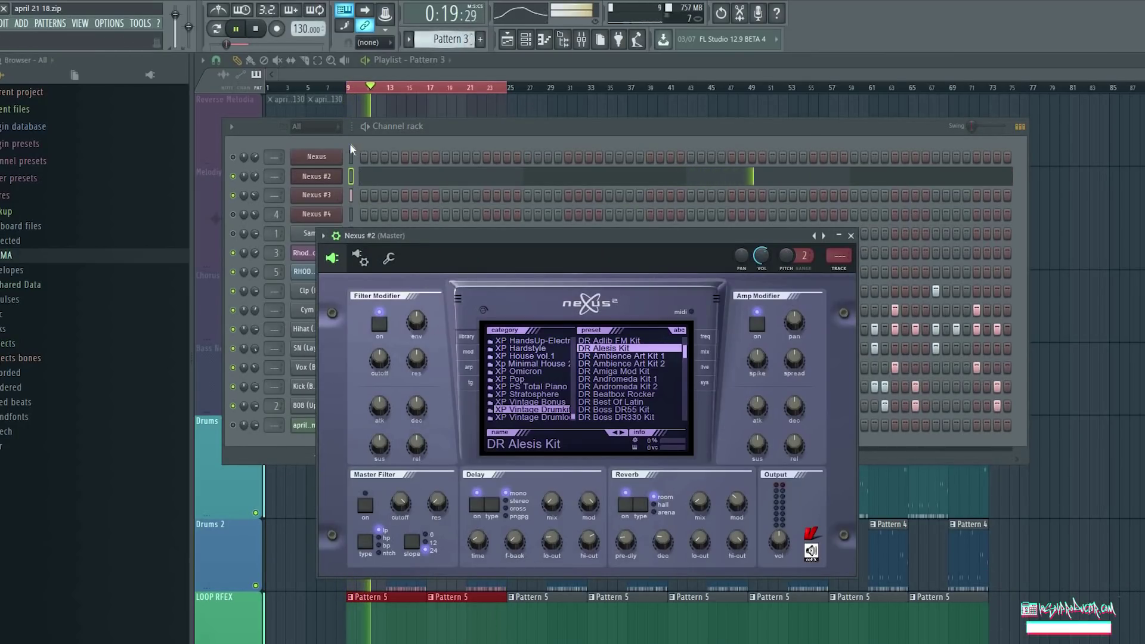
- Examine Nexus #2's notes in Pattern 3, remove the G6 note at bar 8, and return to the playlist
key(F7)
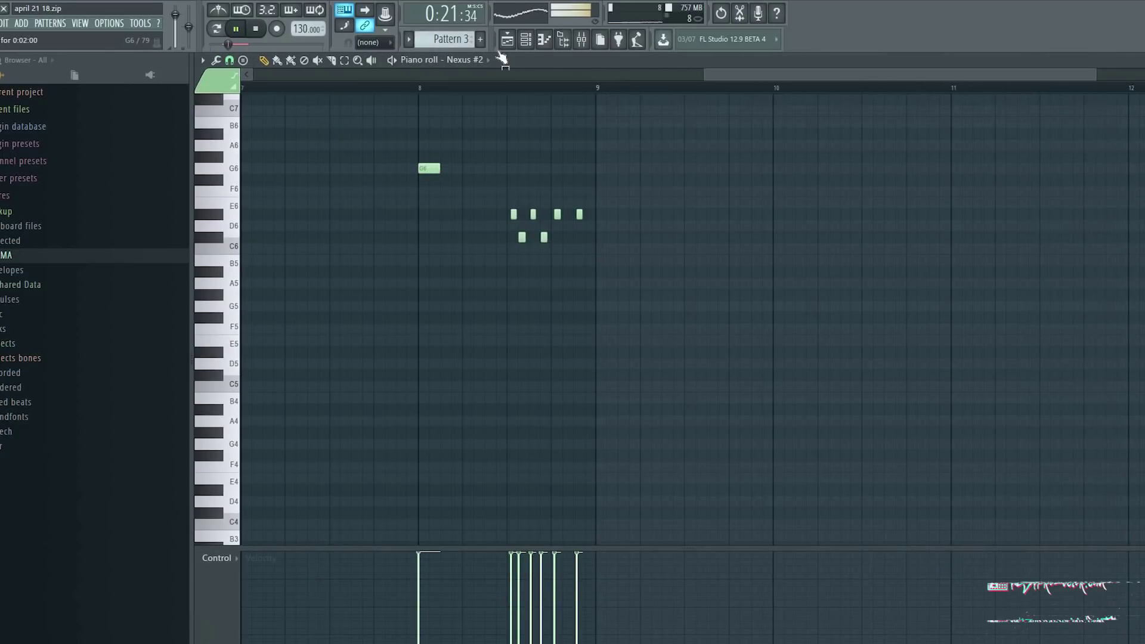
scroll(603, 56, down, 3)
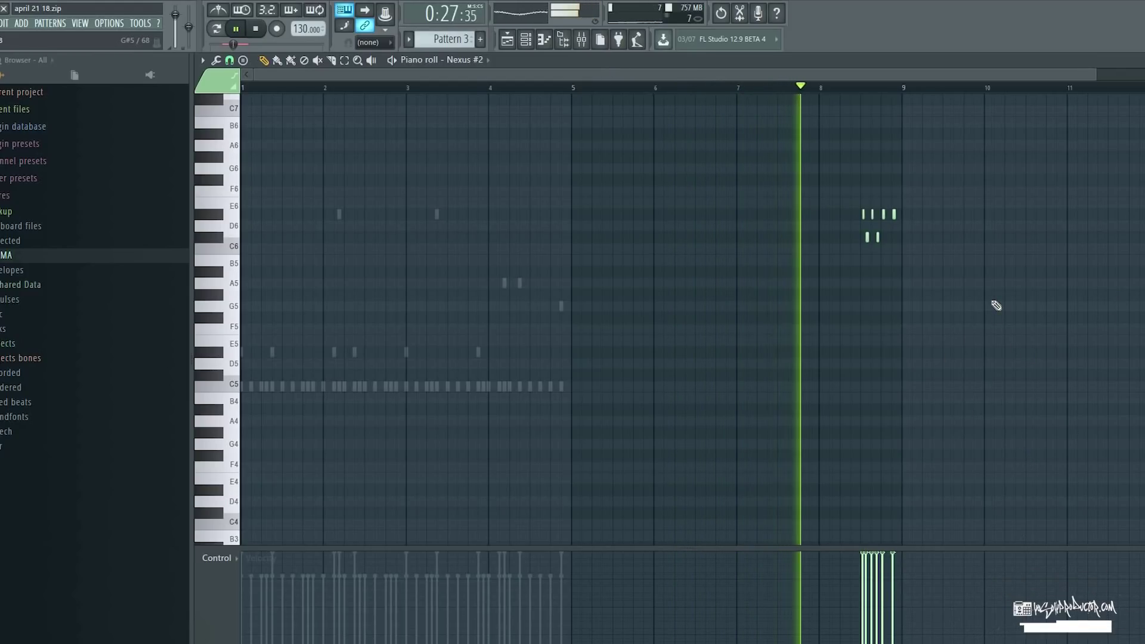
click(525, 38)
click(507, 39)
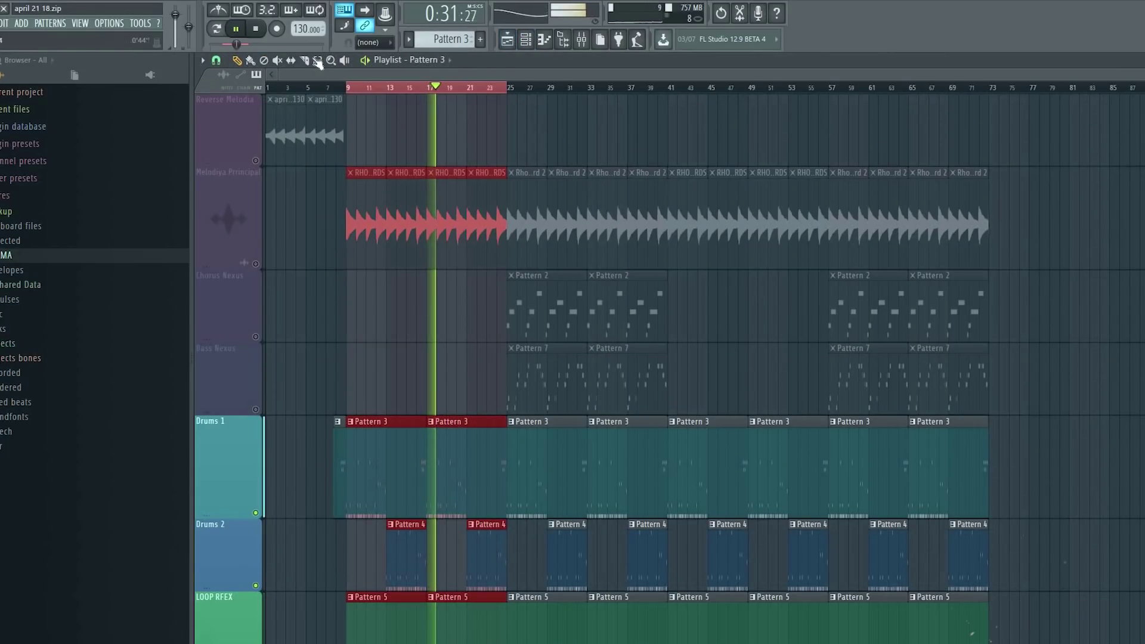
- Clear the playlist's time selection over bars 9 to 25 and show the lower tracks
click(495, 88)
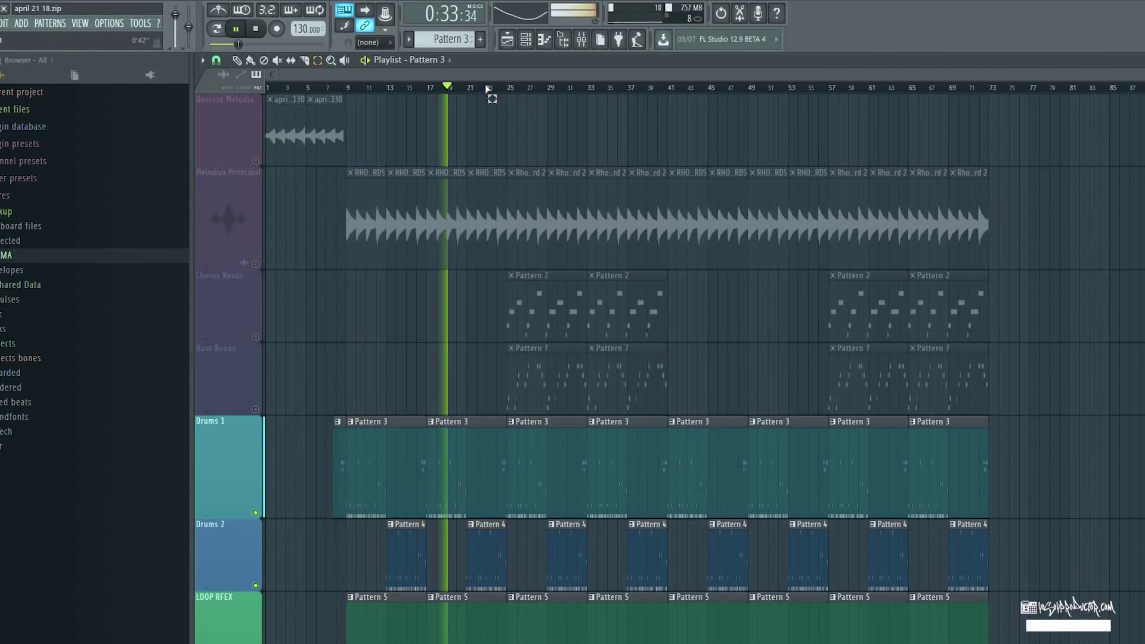
scroll(809, 461, down, 4)
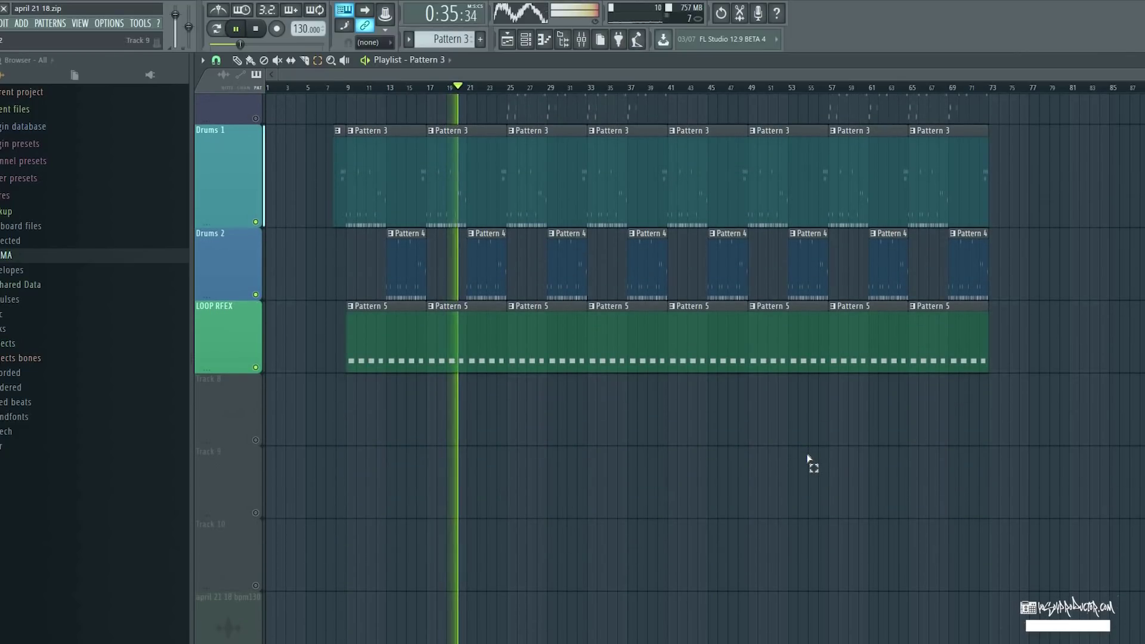
- Stop playback, show the presets of the Nexus #2, Nexus #4 and Nexus #3 channels, and return to the playlist
scroll(809, 461, up, 4)
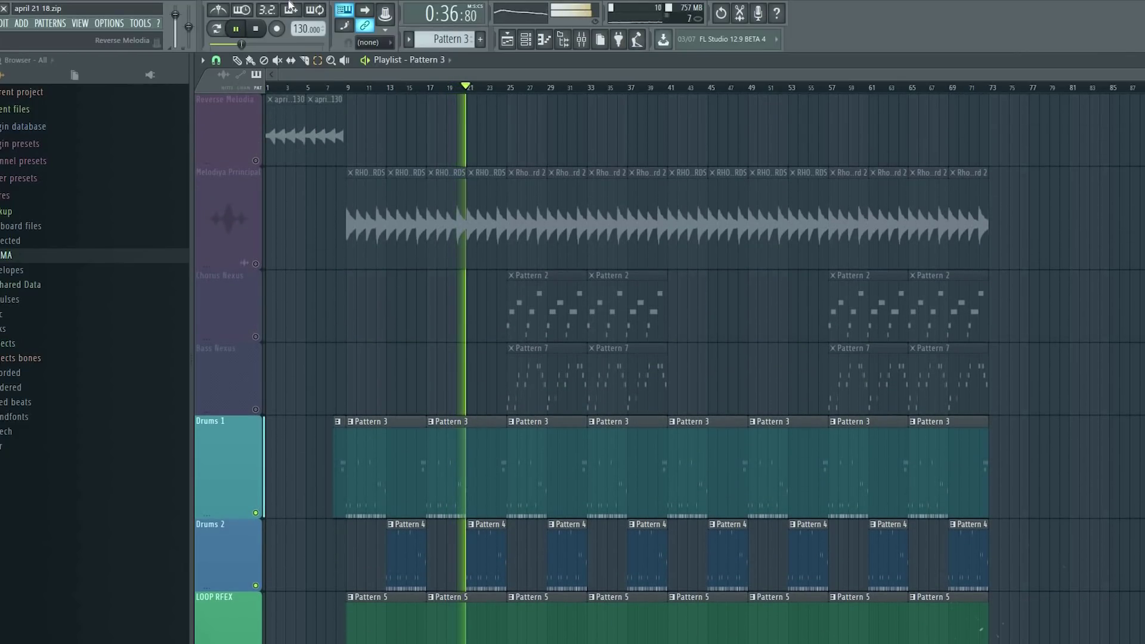
click(257, 29)
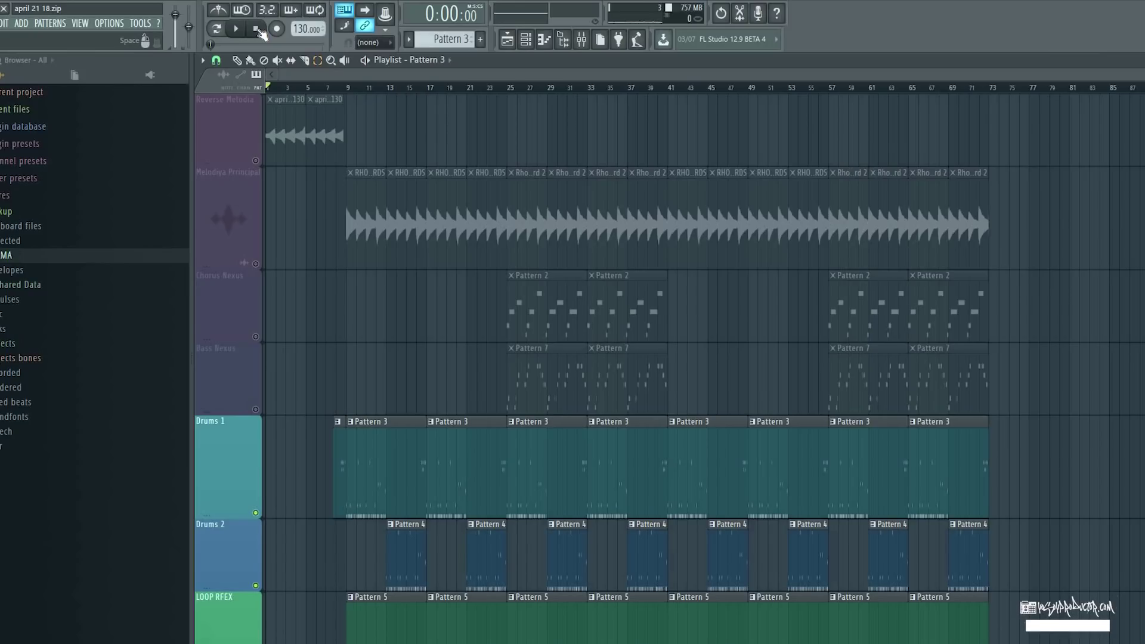
click(526, 41)
click(321, 177)
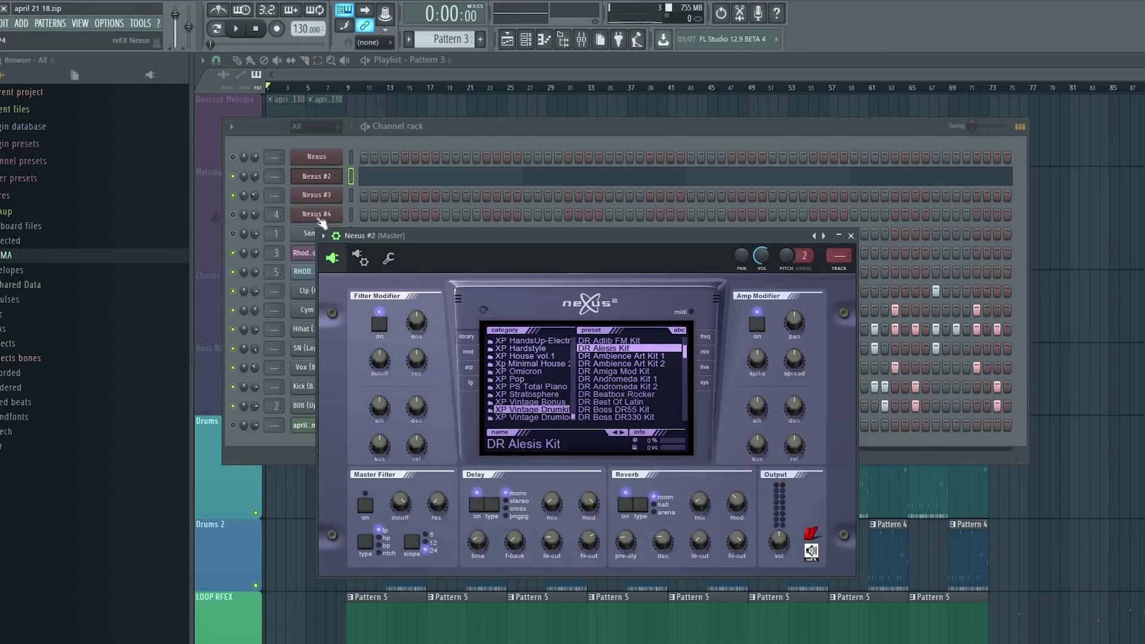
click(351, 214)
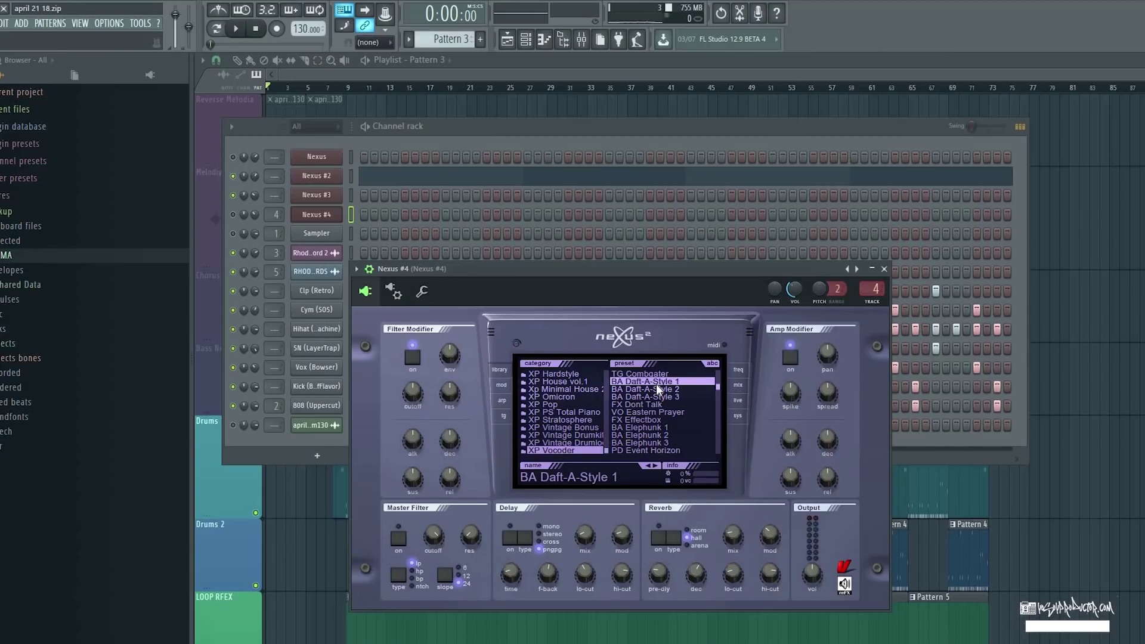
click(311, 196)
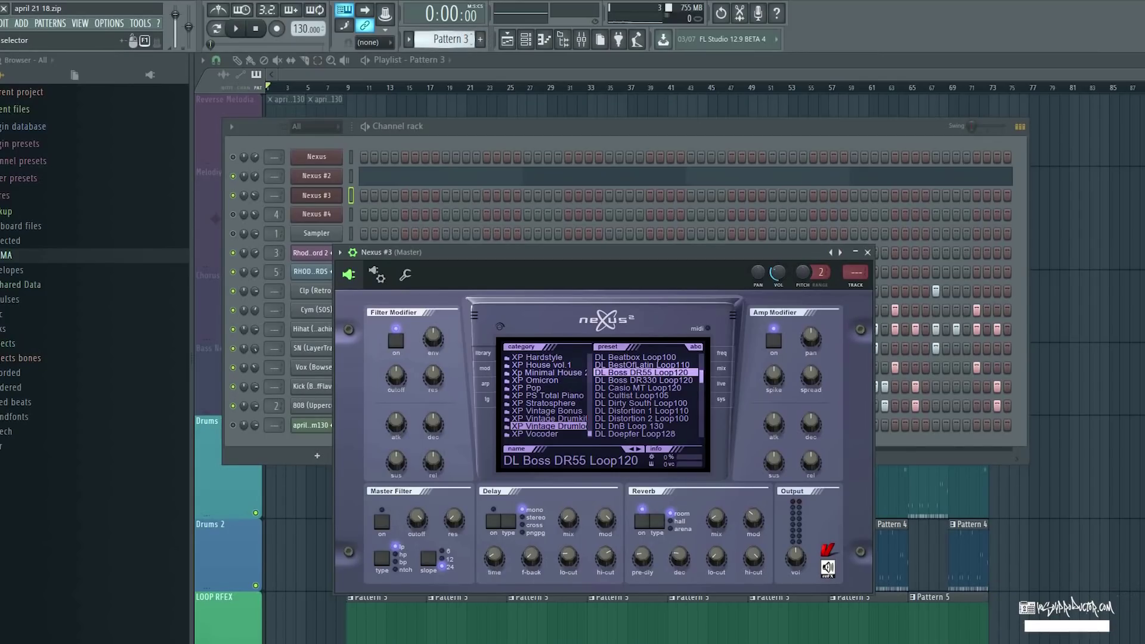
scroll(447, 39, down, 1)
key(F6)
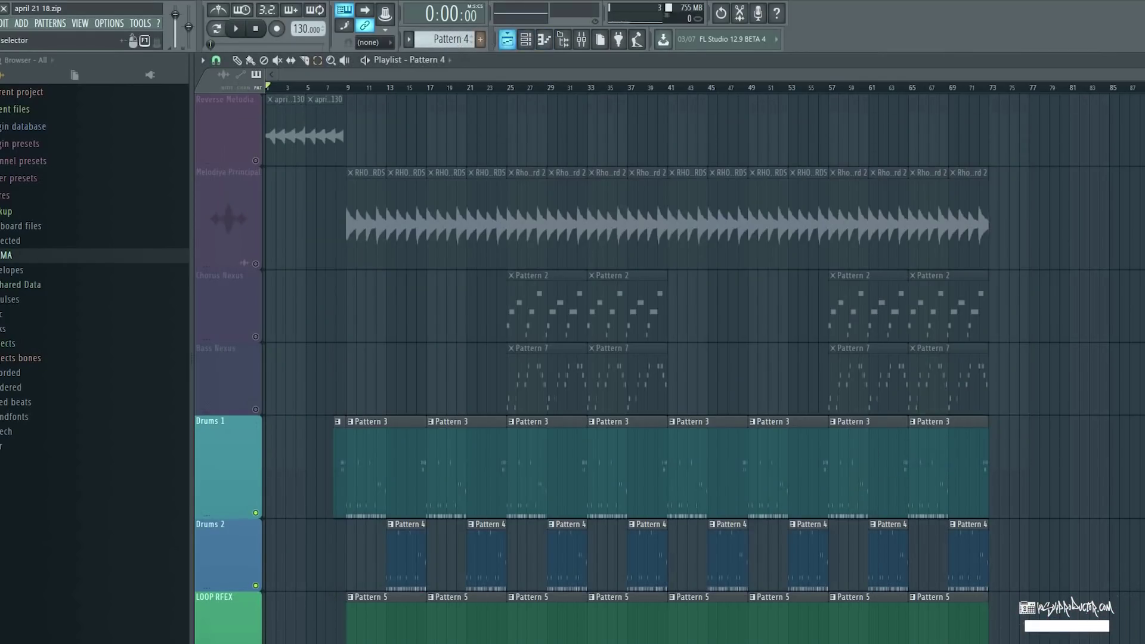
- Play the drum and LOOP RFEX tracks from bar 9 and stop playback
click(351, 89)
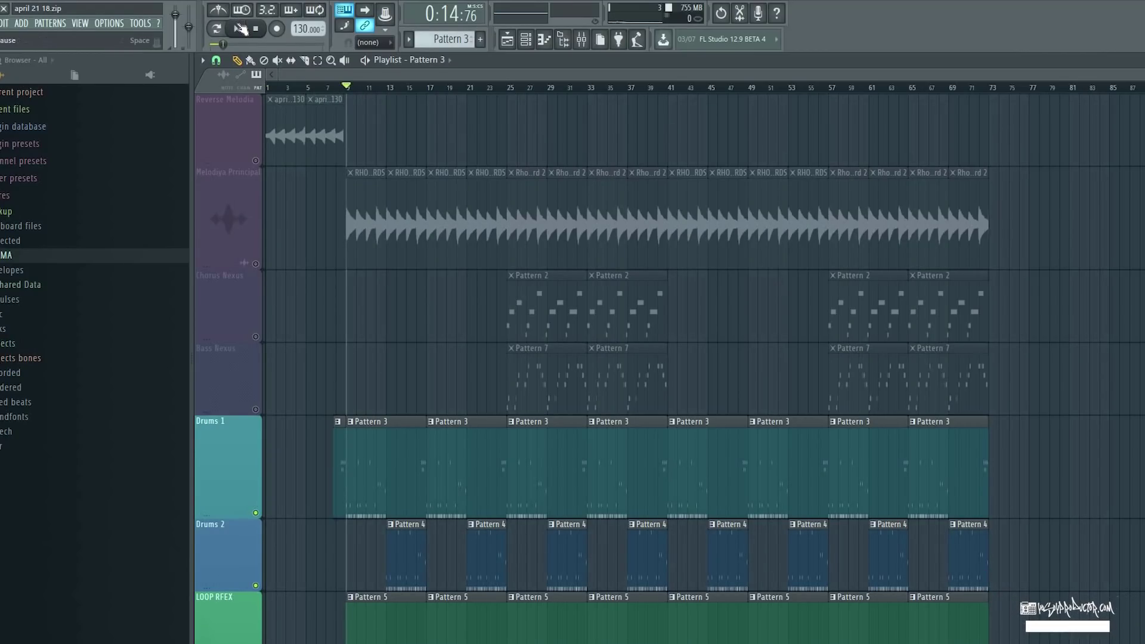
click(240, 29)
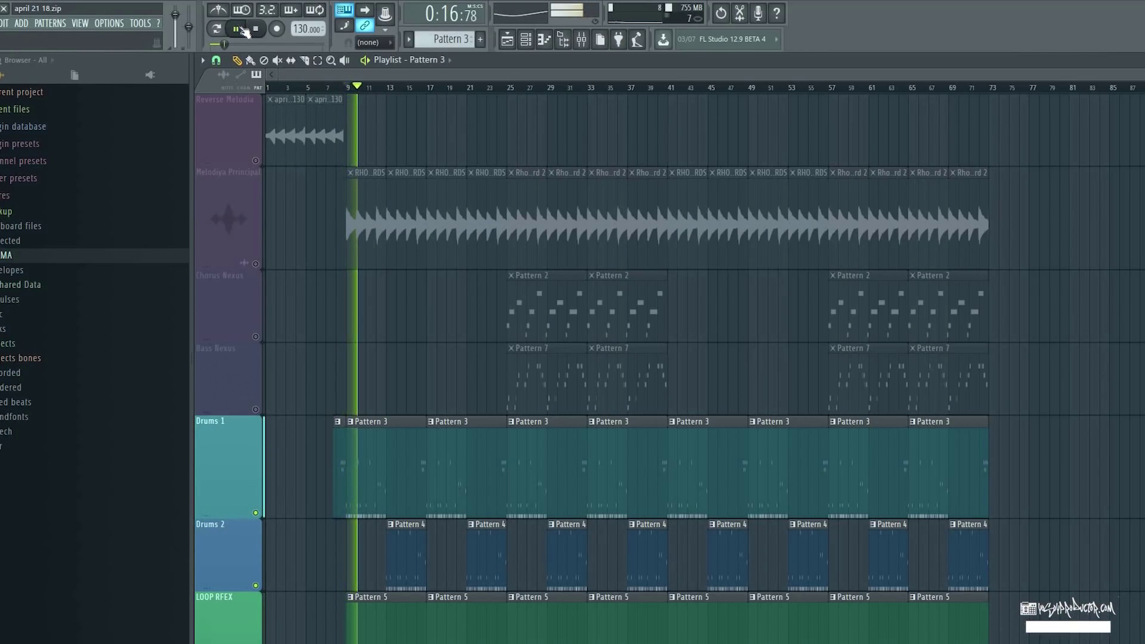
key(space)
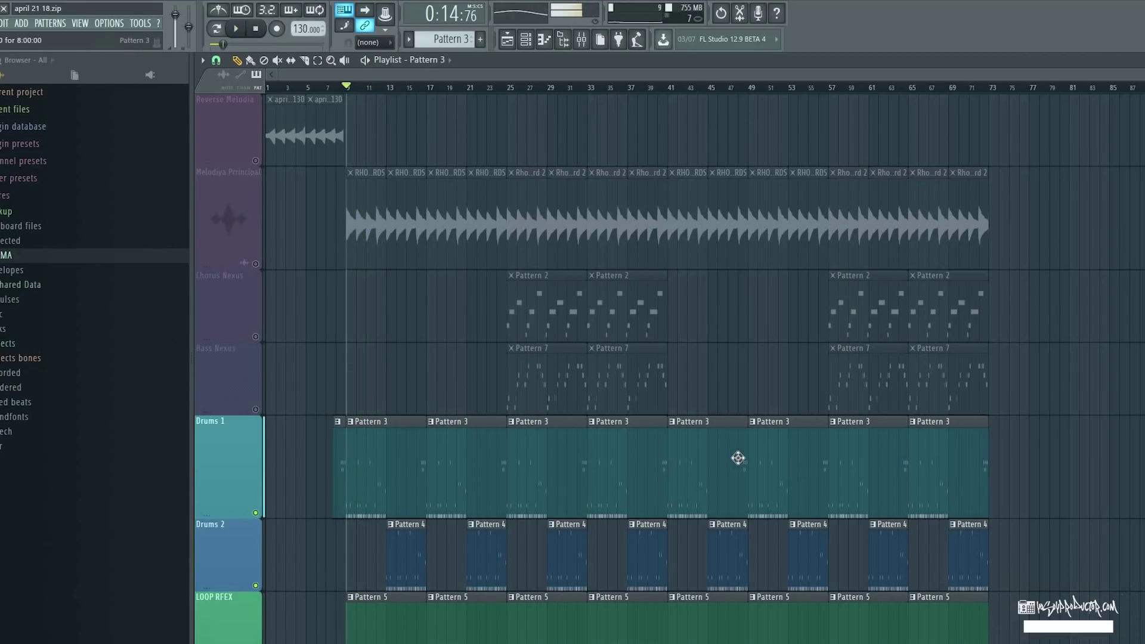
- Move the playhead to bar 25 and leave only the Melodiya Principal and Chorus Nexus tracks unmuted
click(508, 89)
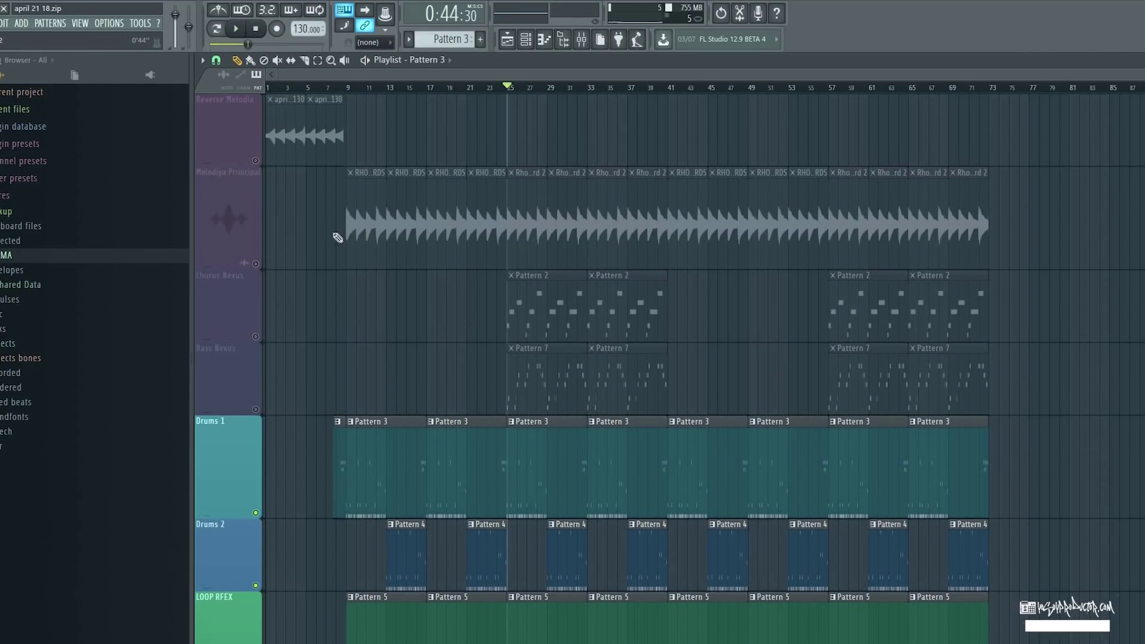
drag(258, 404, 273, 409)
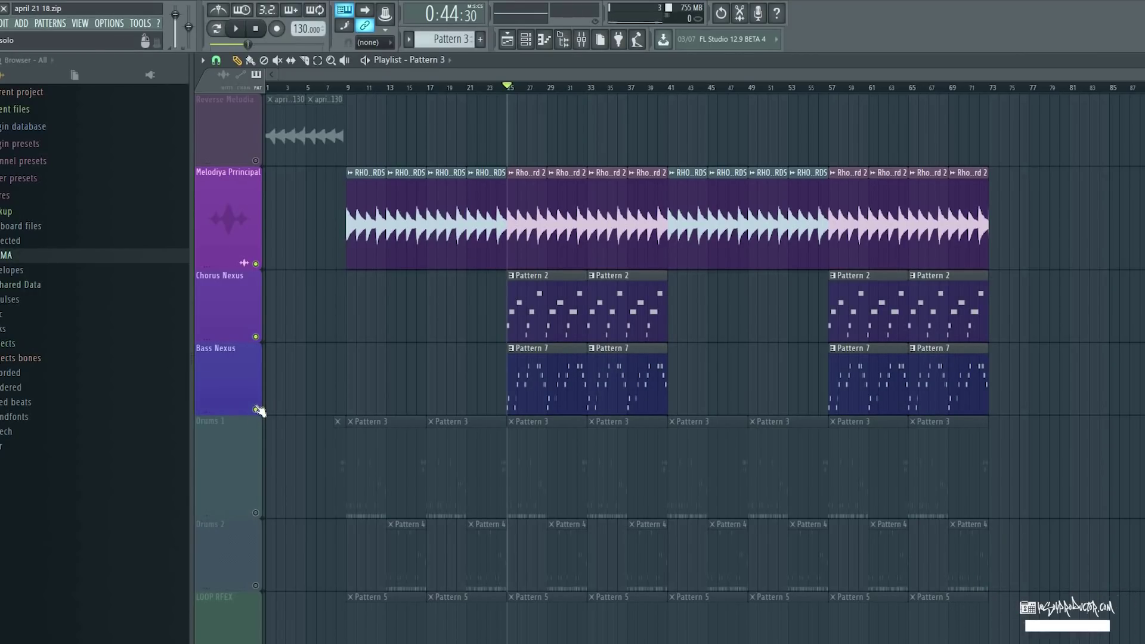
click(257, 410)
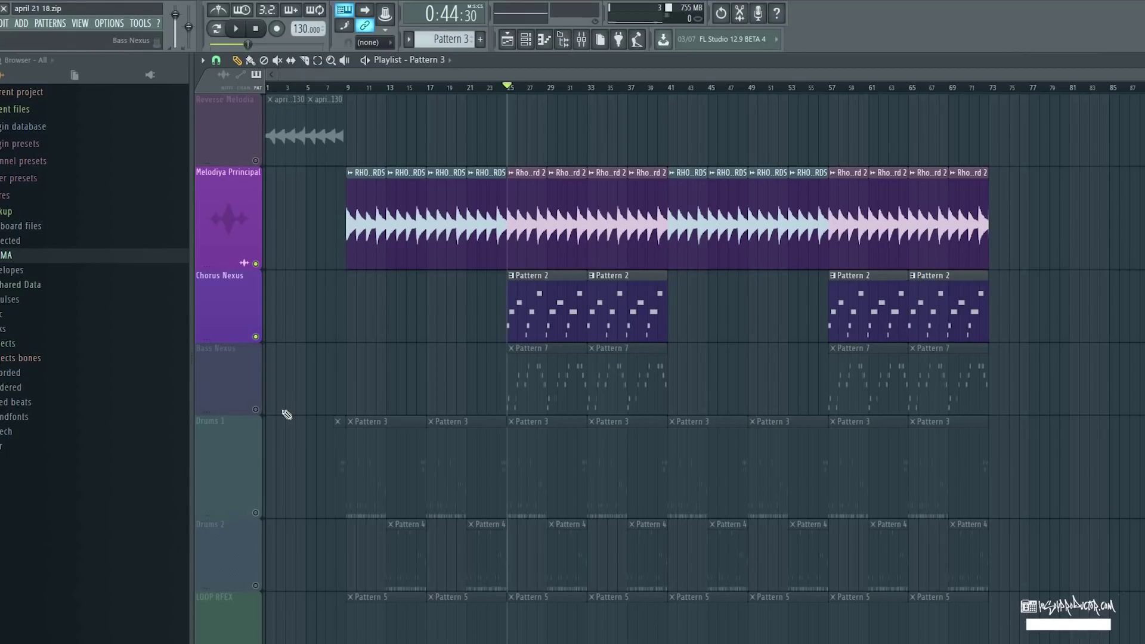
- Make Pattern 2 the active pattern, play it in the channel rack, and return to the playlist
click(525, 39)
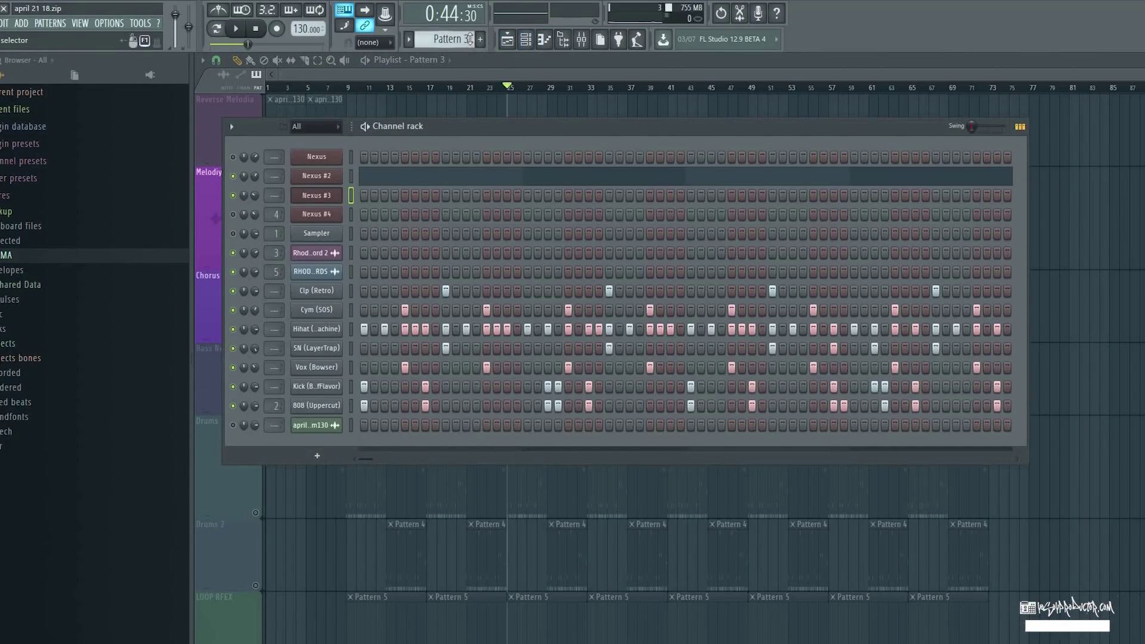
scroll(447, 39, down, 1)
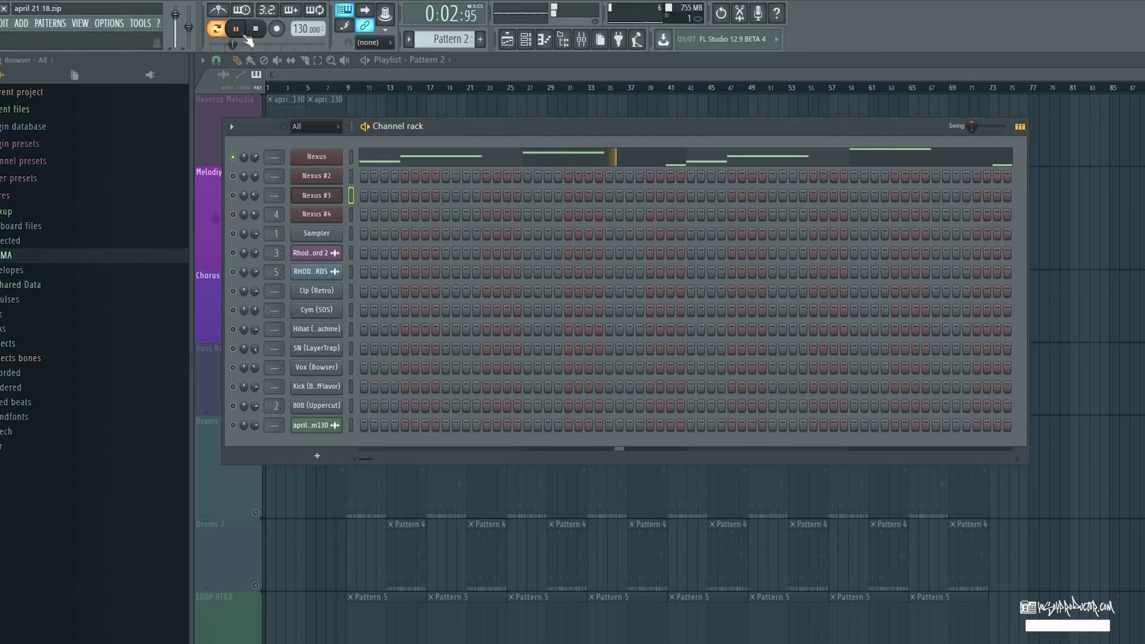
click(513, 42)
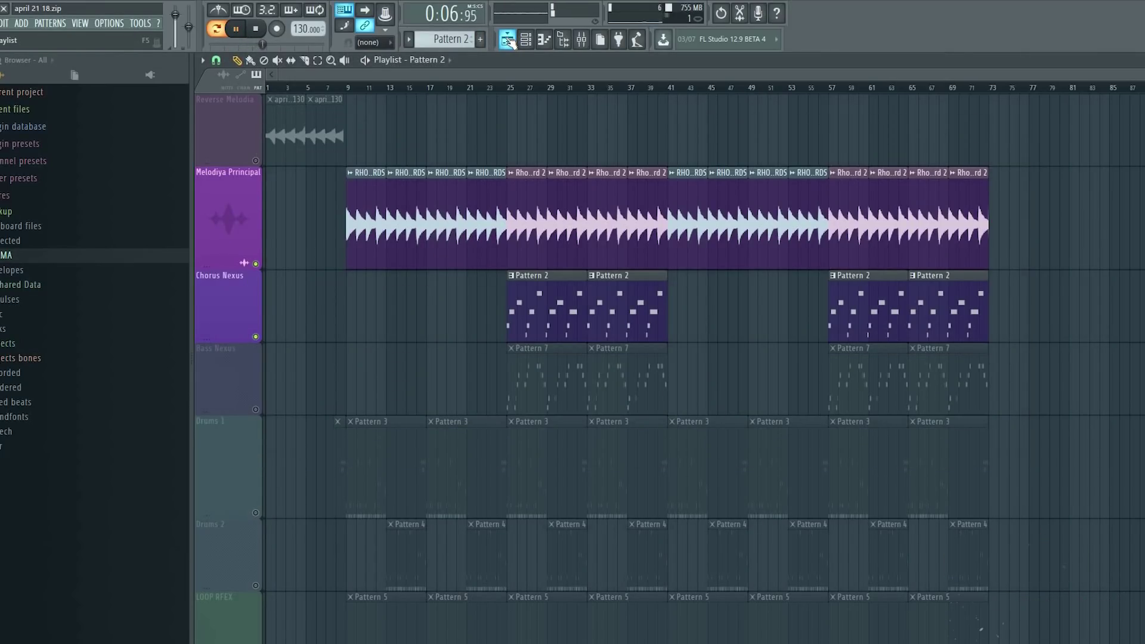
click(510, 42)
- Set a time selection over bars 25 to 41, play that section, deselect the clips and activate the Draw tool
click(268, 64)
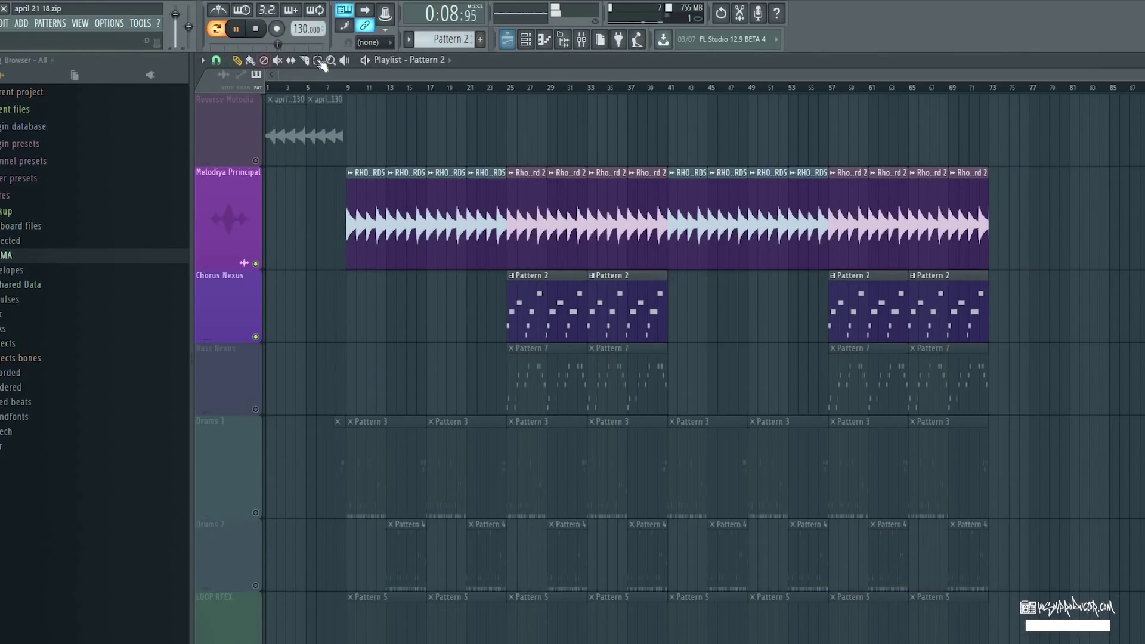
drag(671, 107, 510, 107)
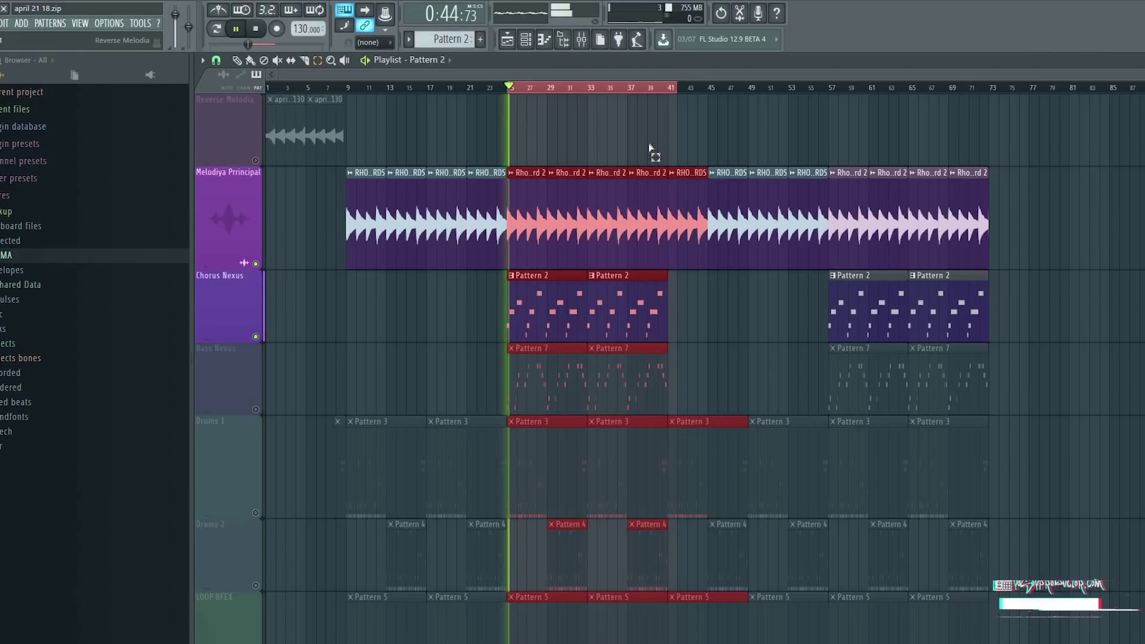
click(673, 108)
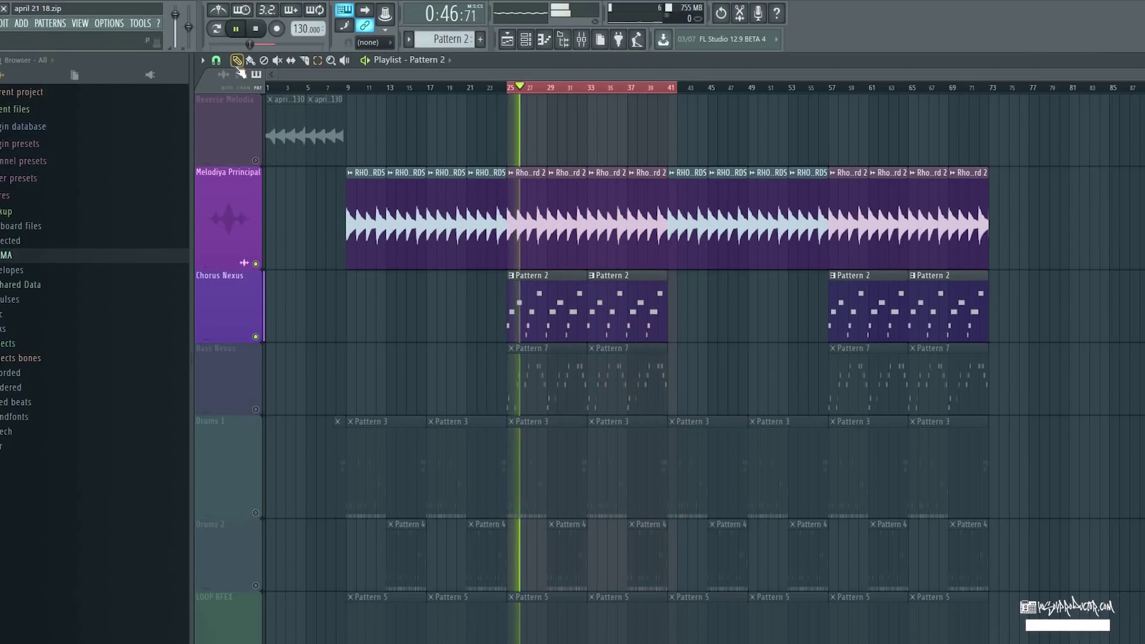
click(216, 60)
click(228, 92)
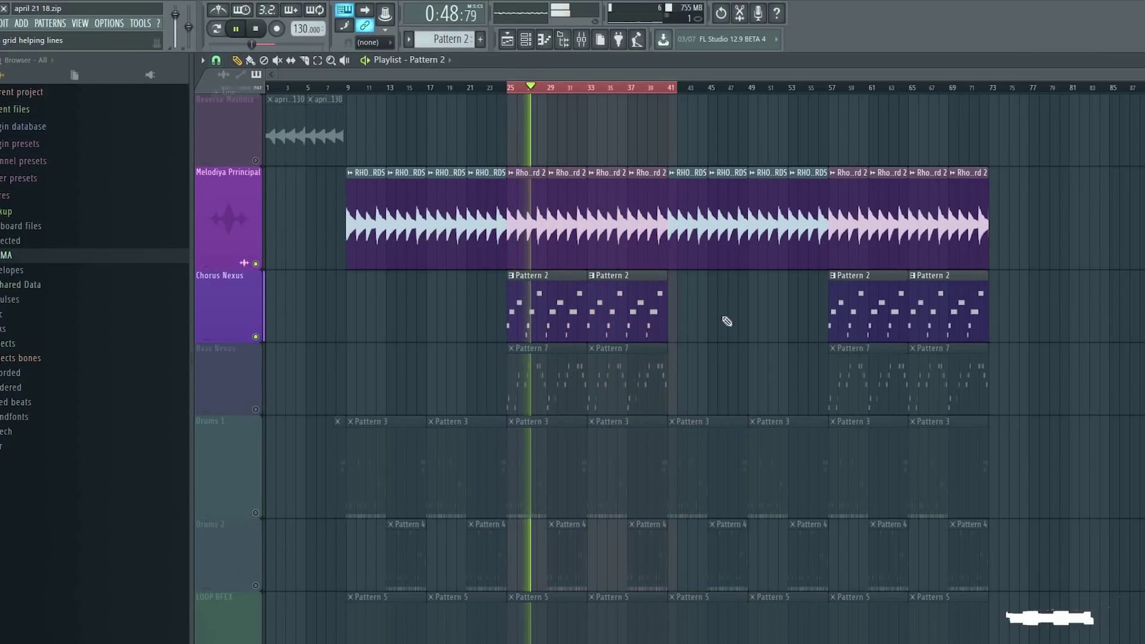
click(720, 310)
key(ctrl+z)
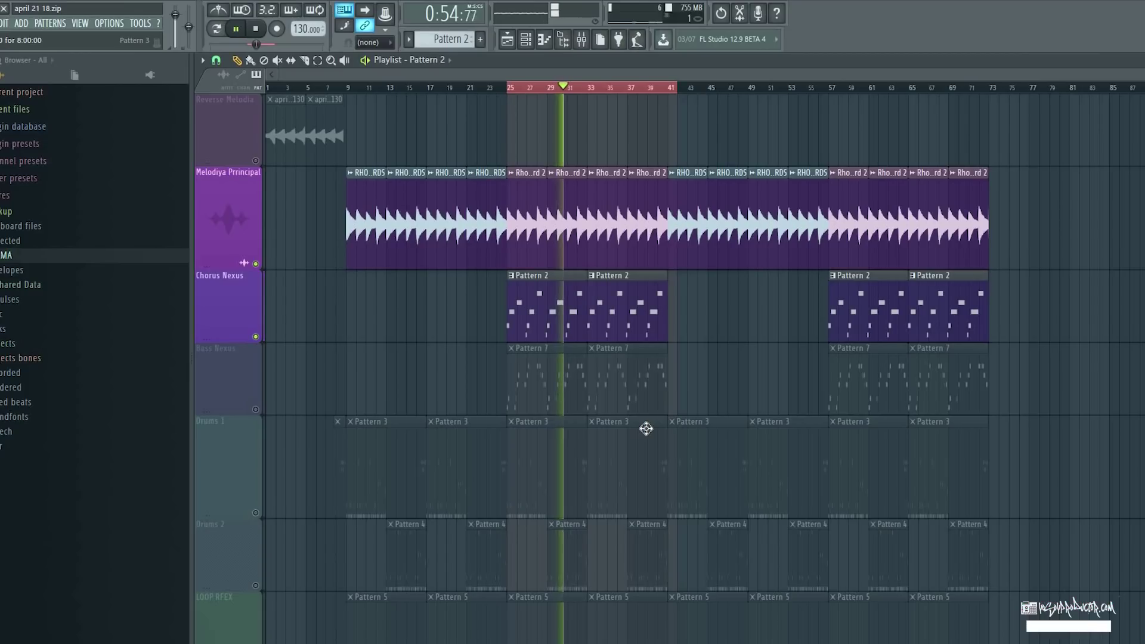
- Show the GT Funky Chorus preset loaded in the Nexus channel and close the plugin
click(525, 41)
click(314, 161)
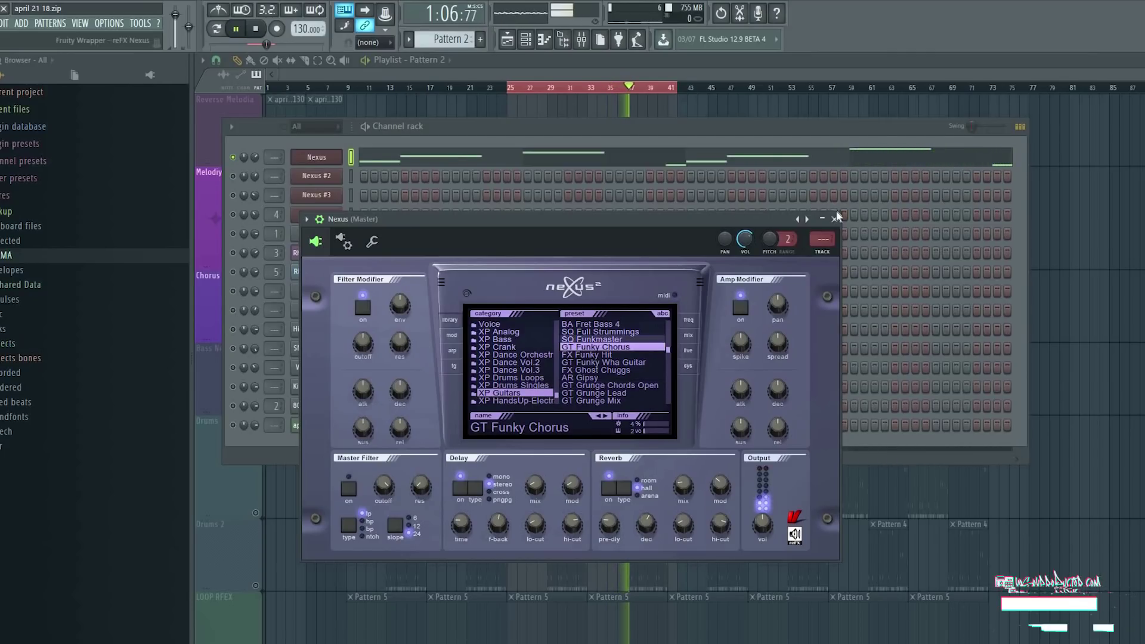
key(Escape)
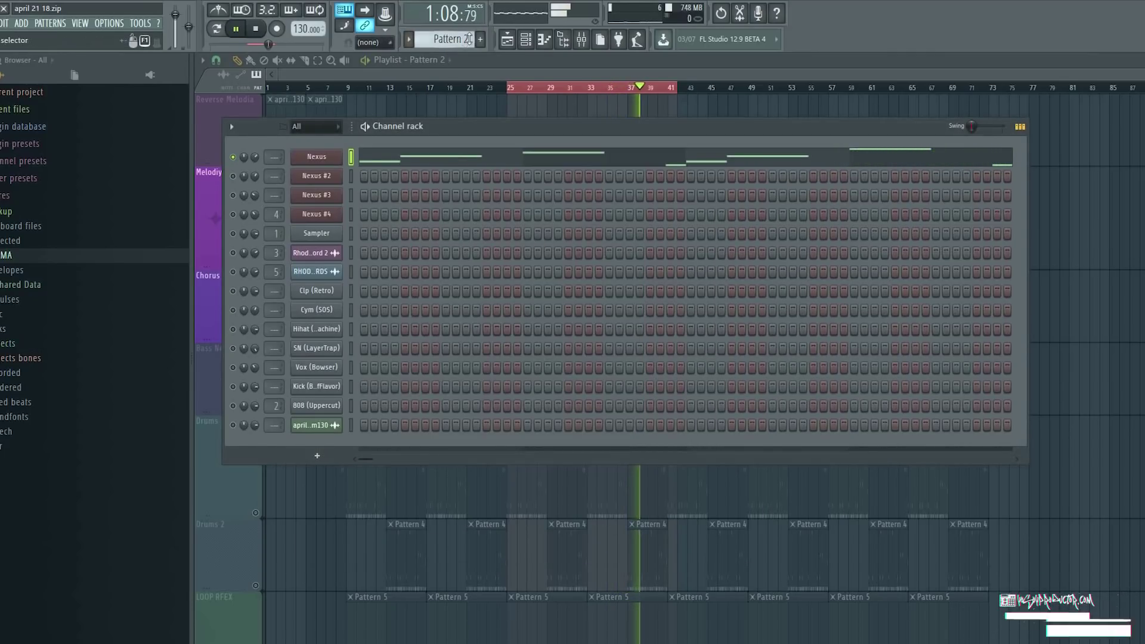
- Make Pattern 7 the active pattern, unmute the Bass Nexus track and play it with the melody tracks from bar 25
scroll(451, 39, down, 1)
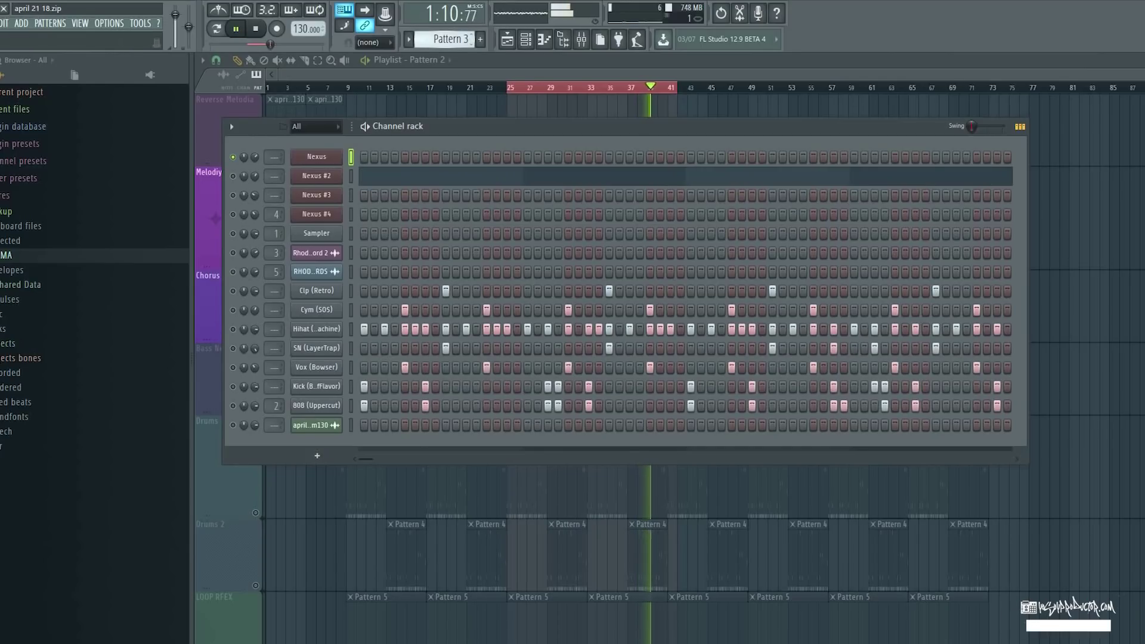
scroll(452, 39, up, 2)
scroll(451, 39, down, 2)
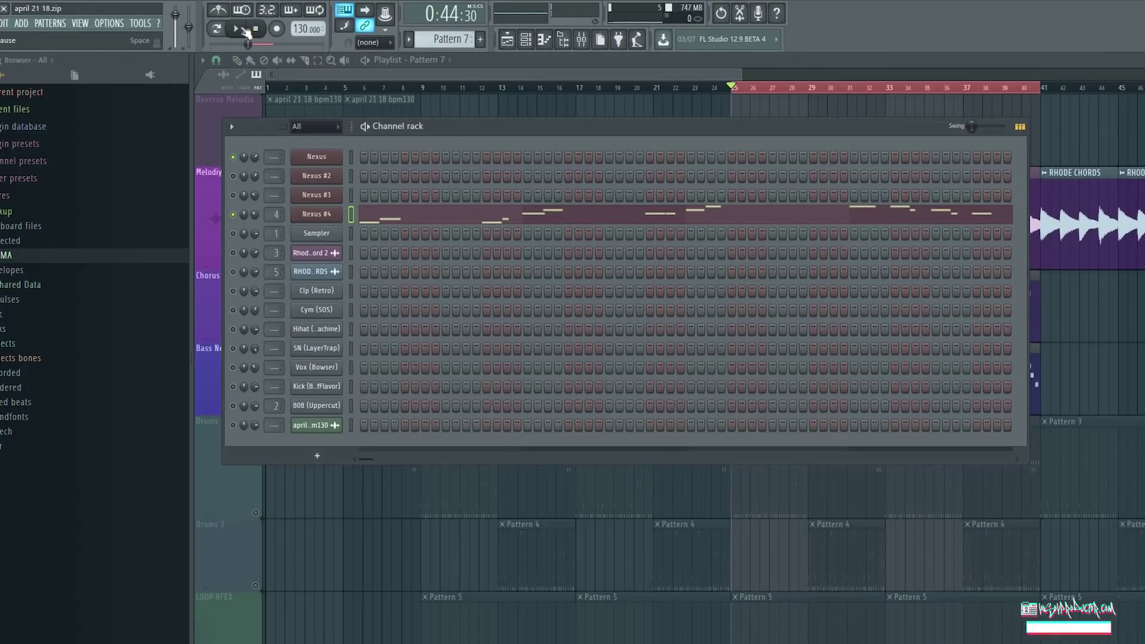
click(245, 30)
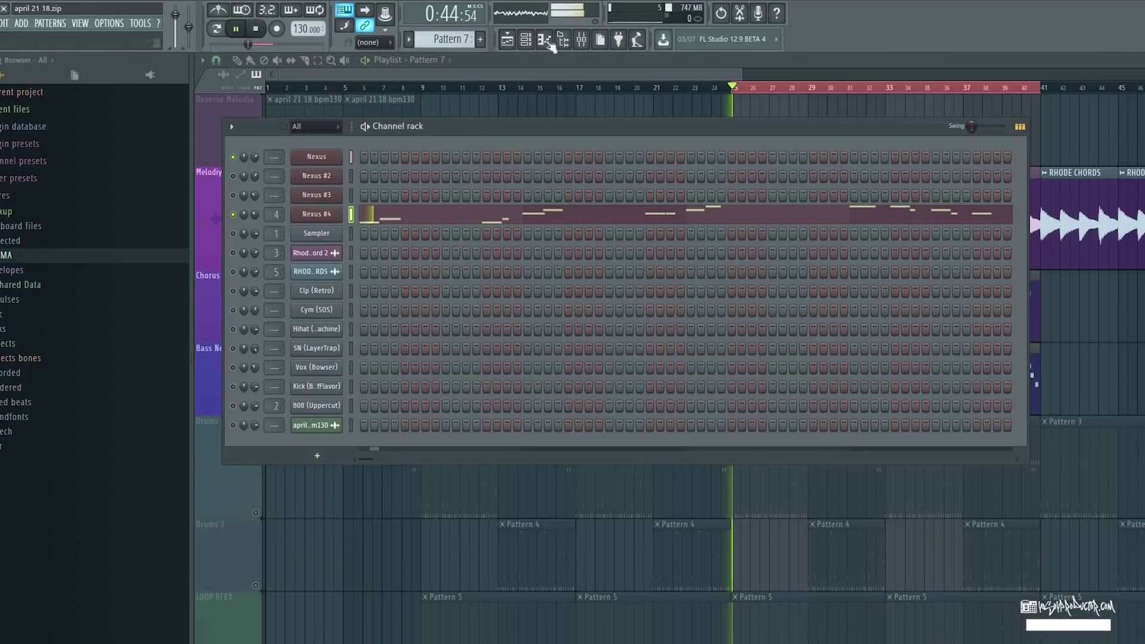
click(510, 41)
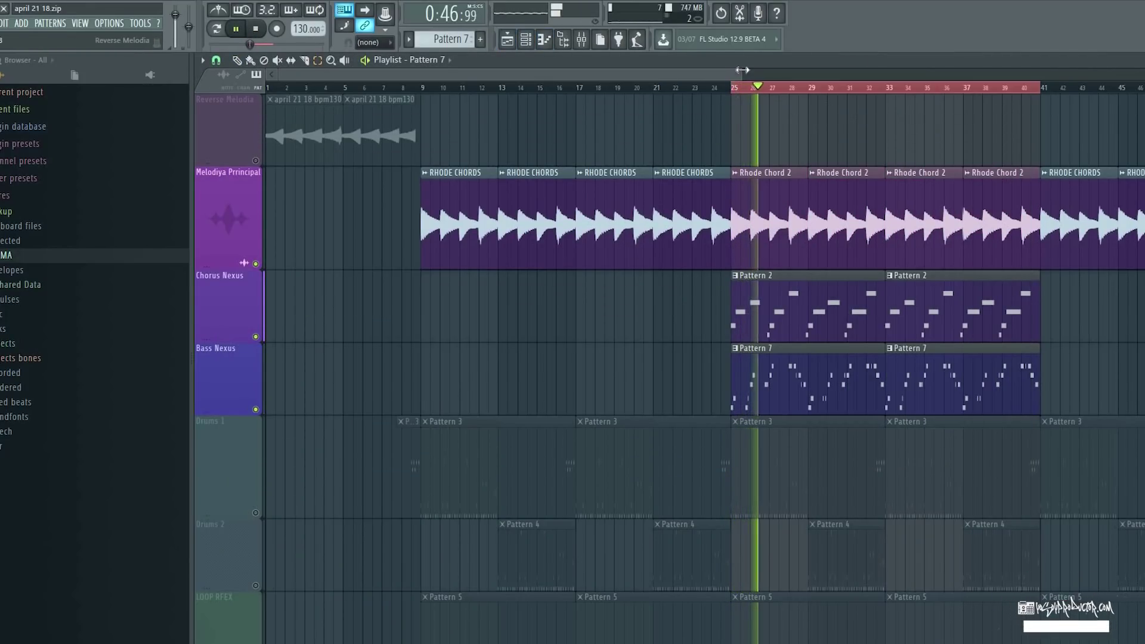
scroll(1137, 71, down, 1)
scroll(1137, 71, down, 2)
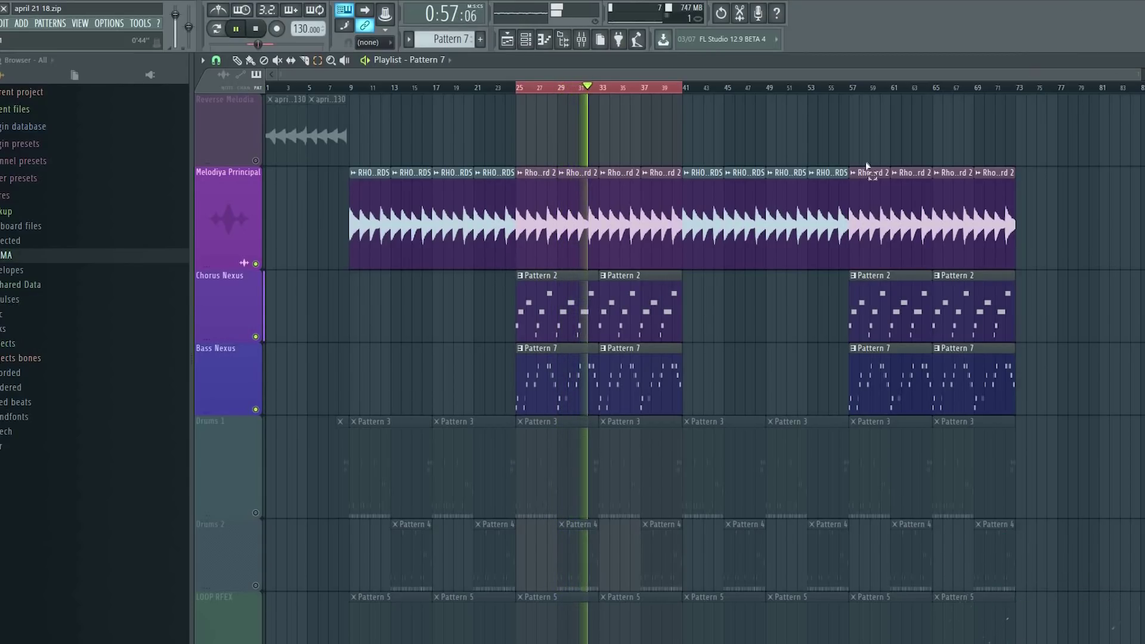
- Unmute the Drums 1, Drums 2 and LOOP RFEX tracks, and toggle solo on Nexus #4 to enable every channel
click(256, 512)
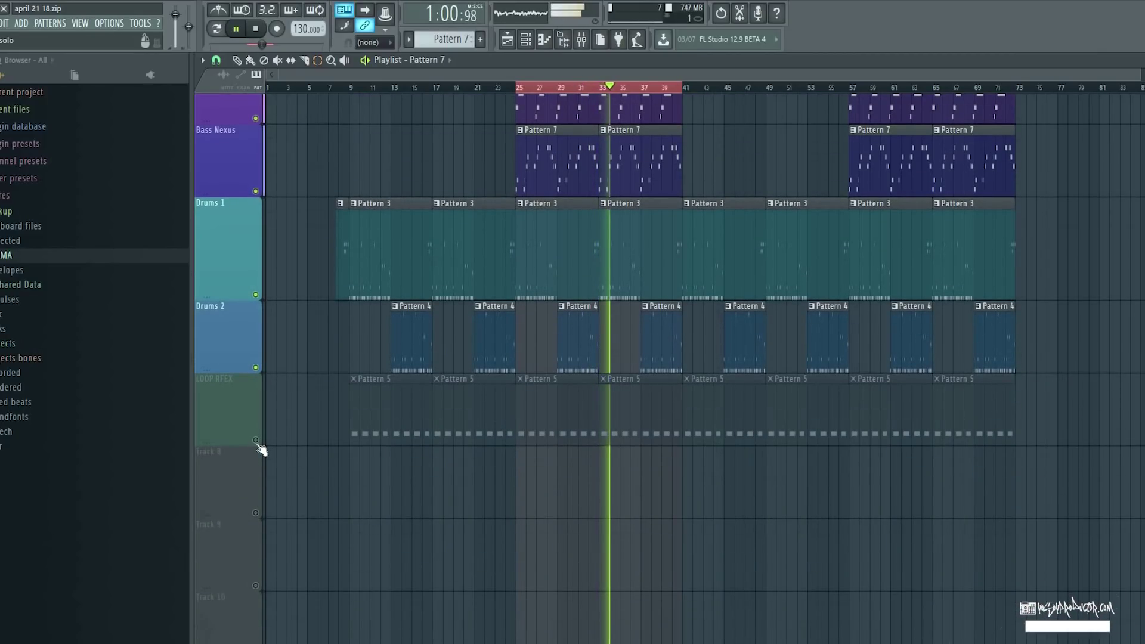
scroll(259, 444, up, 3)
click(542, 41)
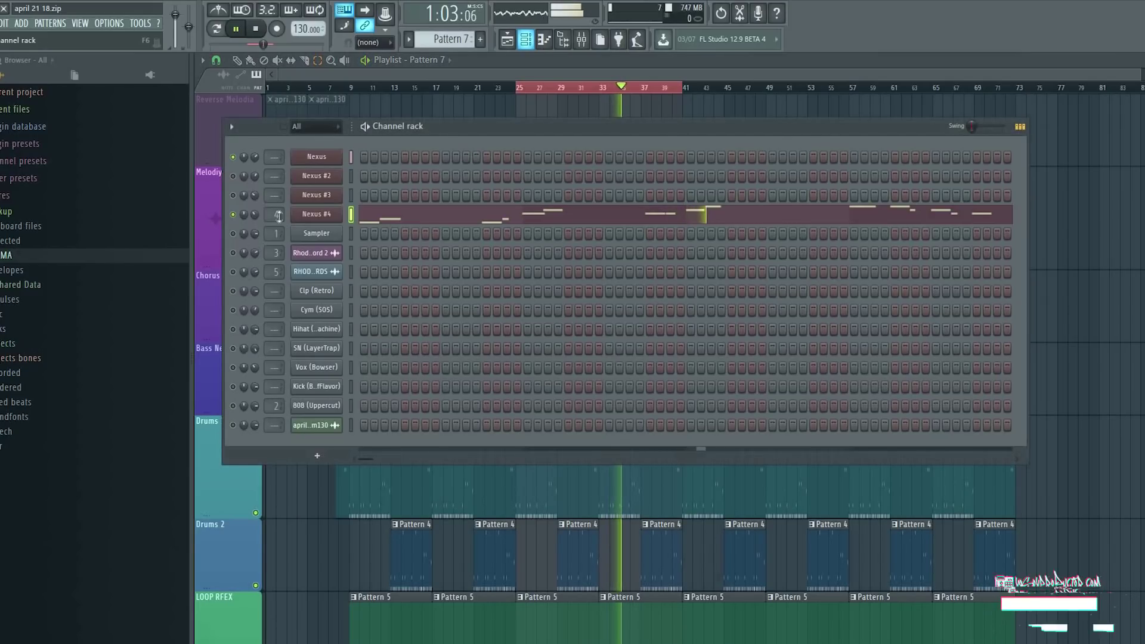
right_click(238, 218)
click(241, 223)
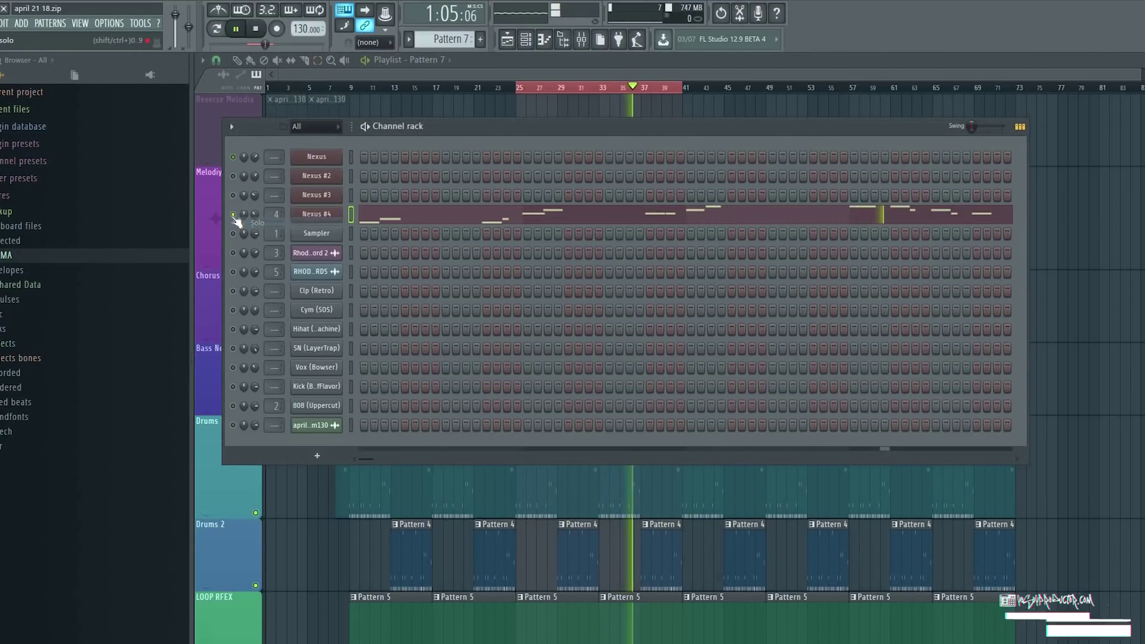
right_click(238, 217)
click(241, 223)
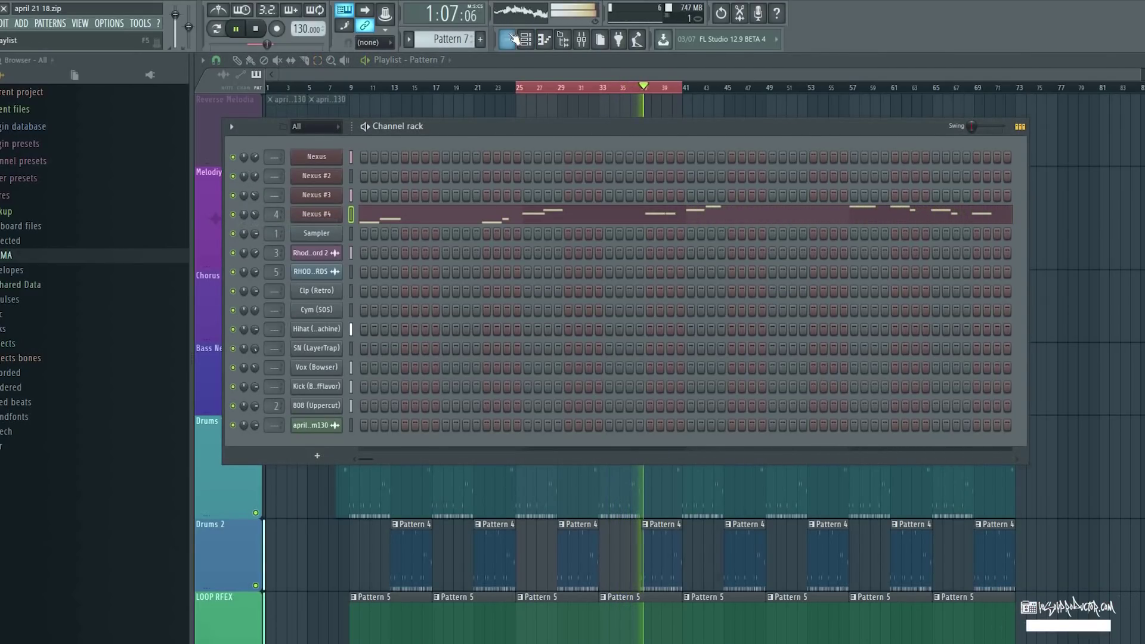
- Play the combined tracks in the playlist, clear the time selection over bars 25 to 41, and stop playback
click(507, 39)
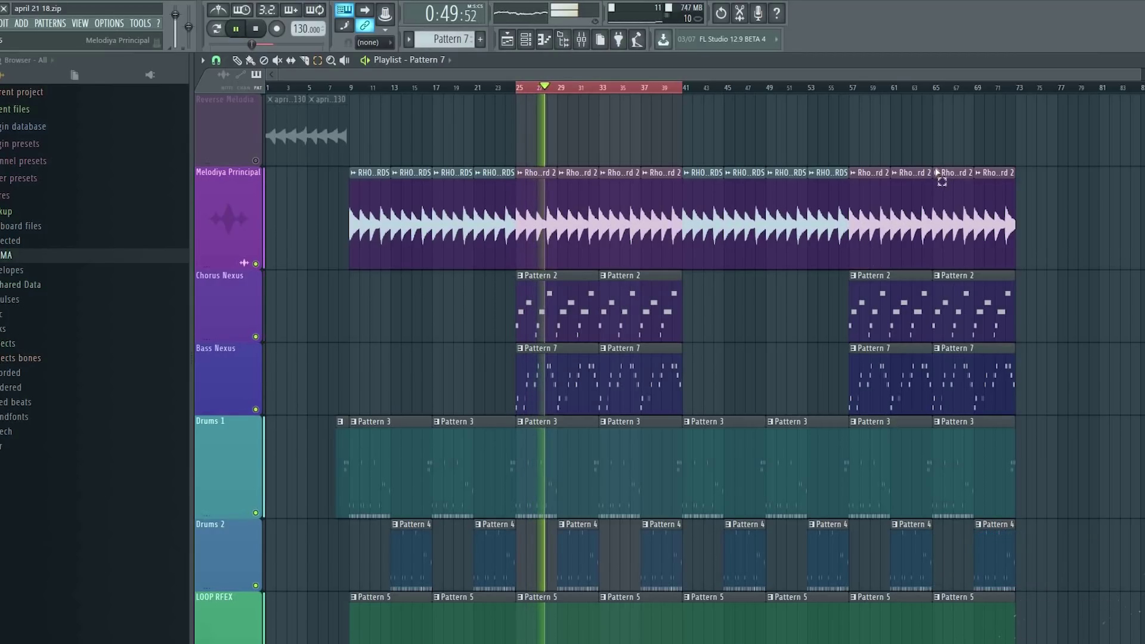
click(671, 90)
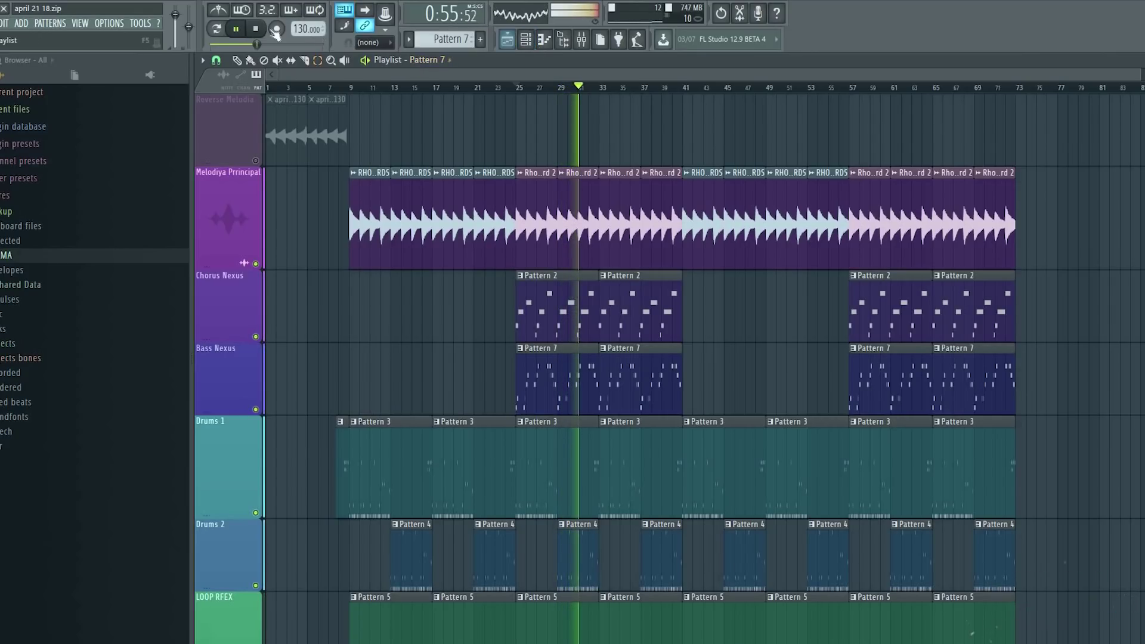
click(256, 29)
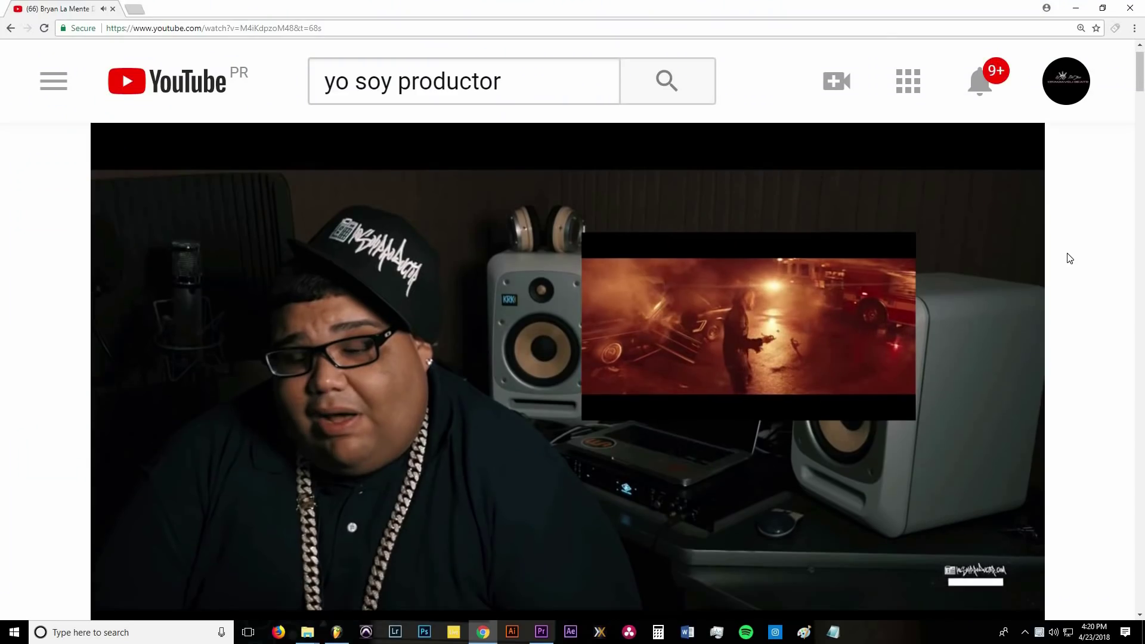
- Switch to the YouTube video page, subscribe to the Yo Soy Productor channel and turn on its notifications
scroll(1069, 258, down, 6)
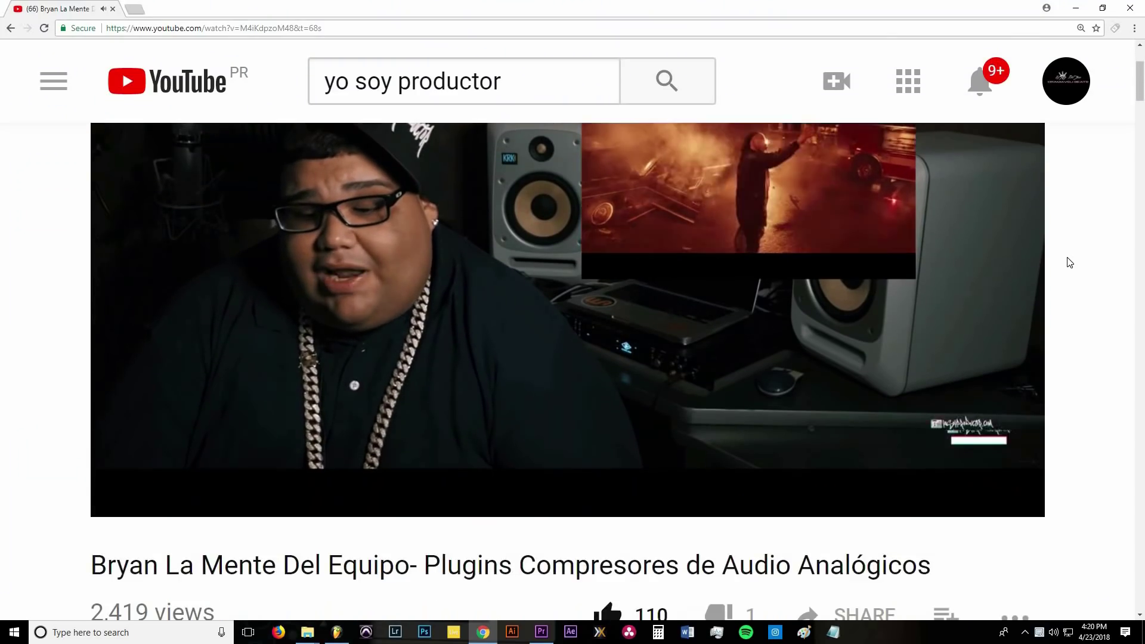
click(953, 492)
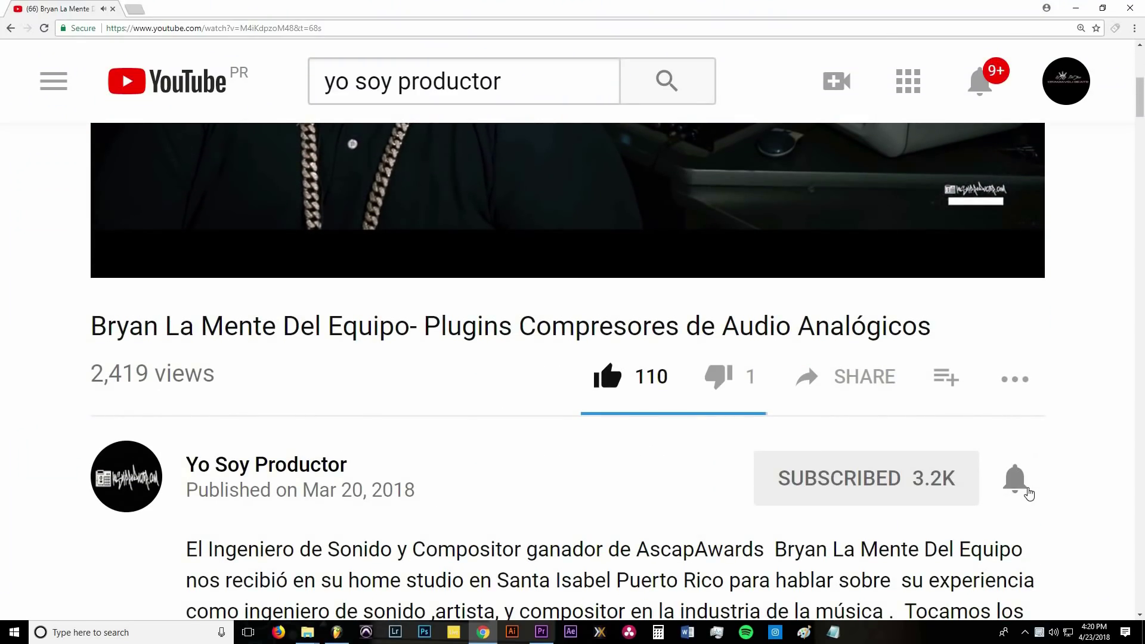
click(1015, 482)
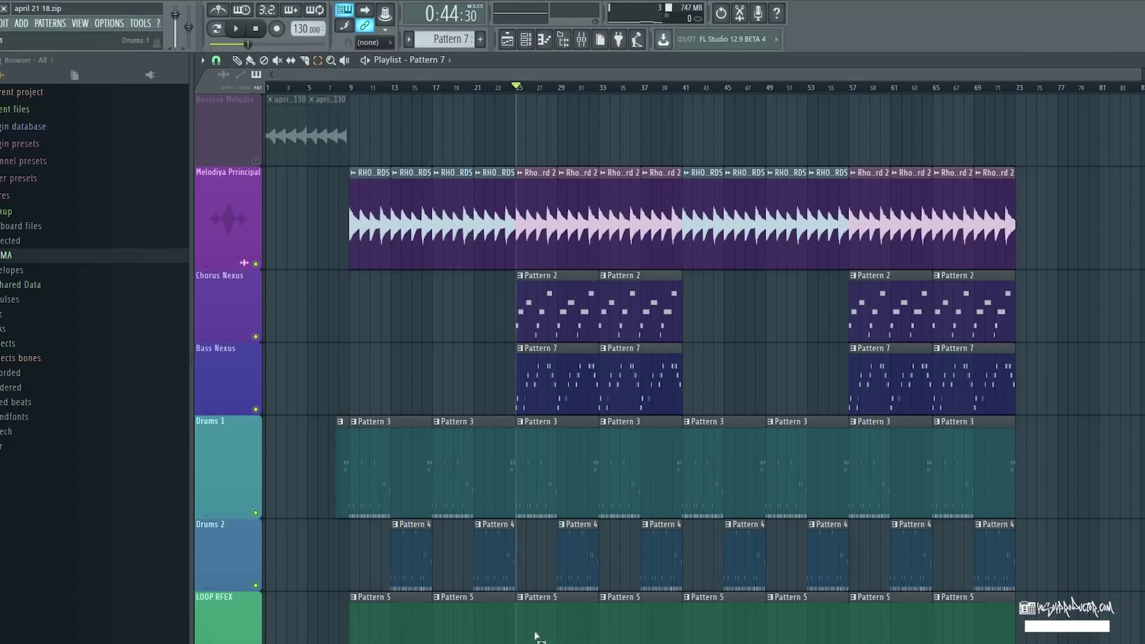
- Return to FL Studio and play the full arrangement from bar 25
key(space)
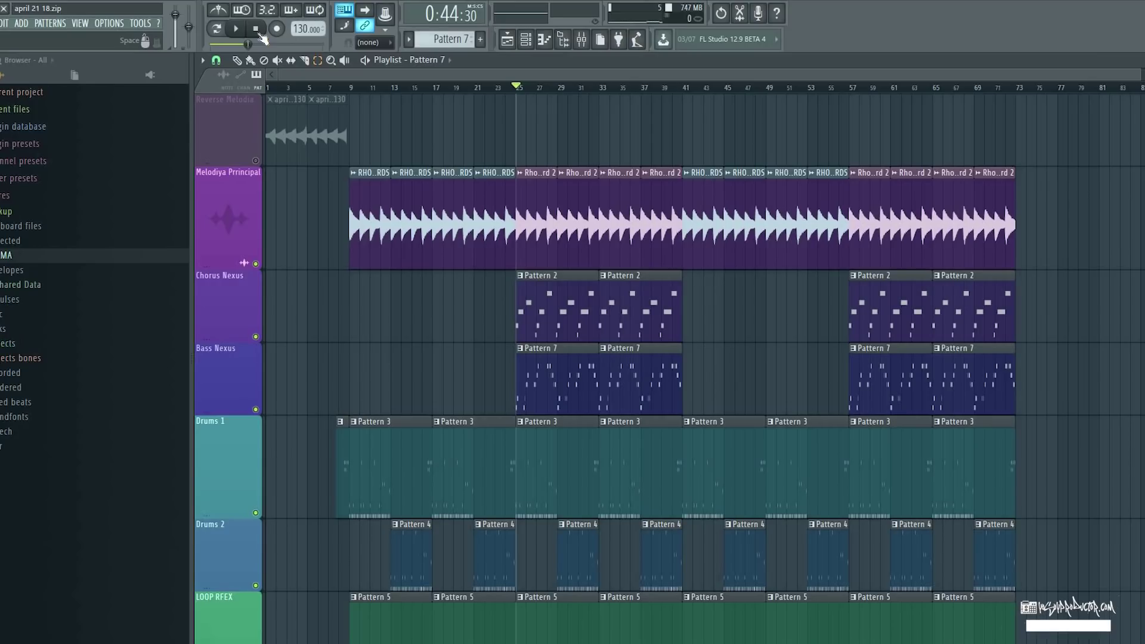